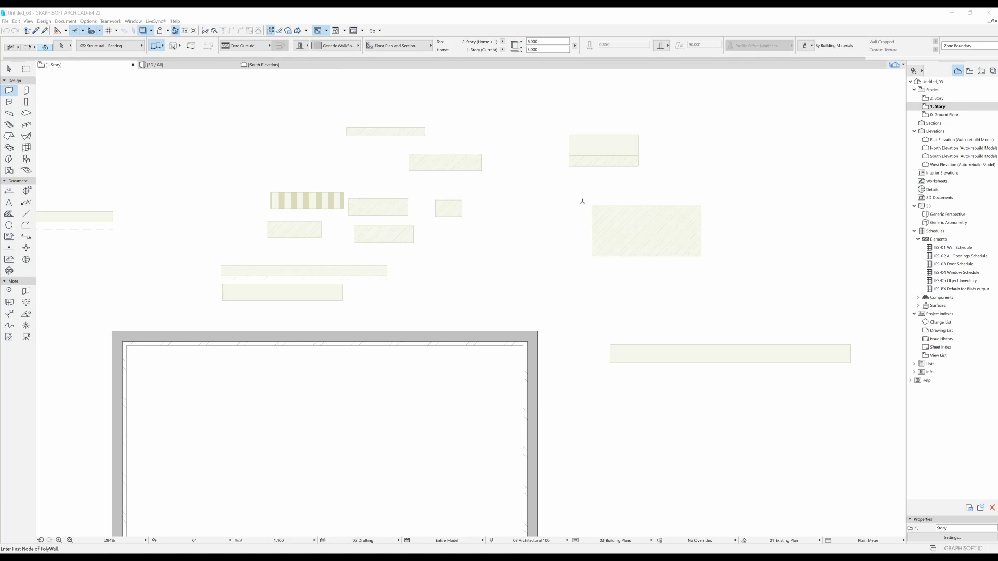
Activate the Slab tool and insert a new story below the Ground Floor in the story settings
left_click(24, 114)
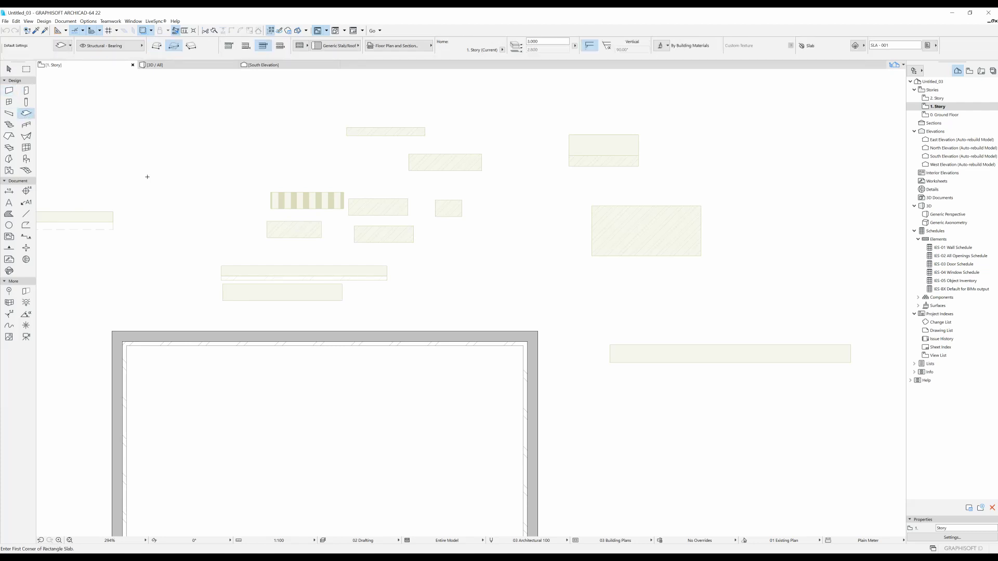
scroll(320, 251, "down", 5)
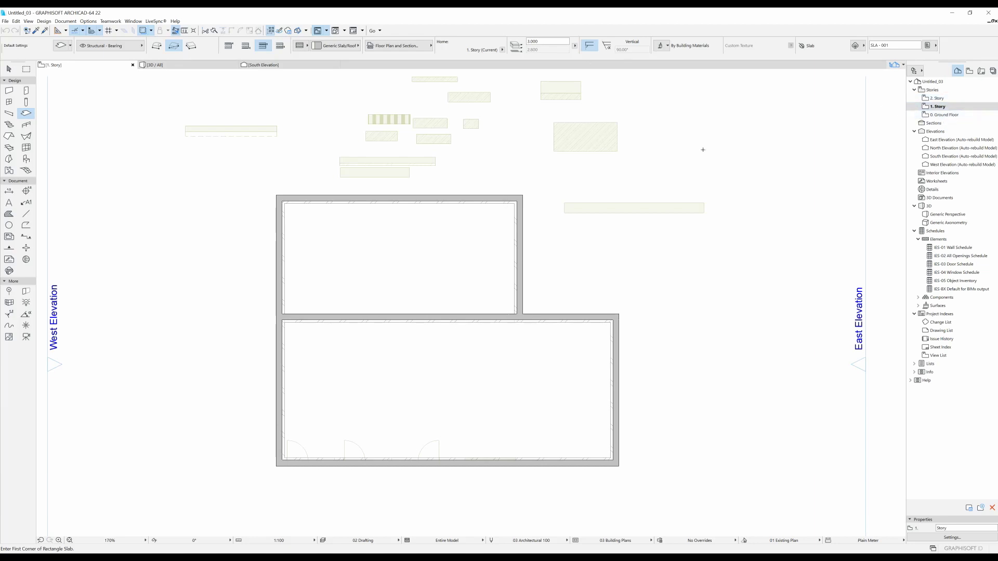
right_click(935, 92)
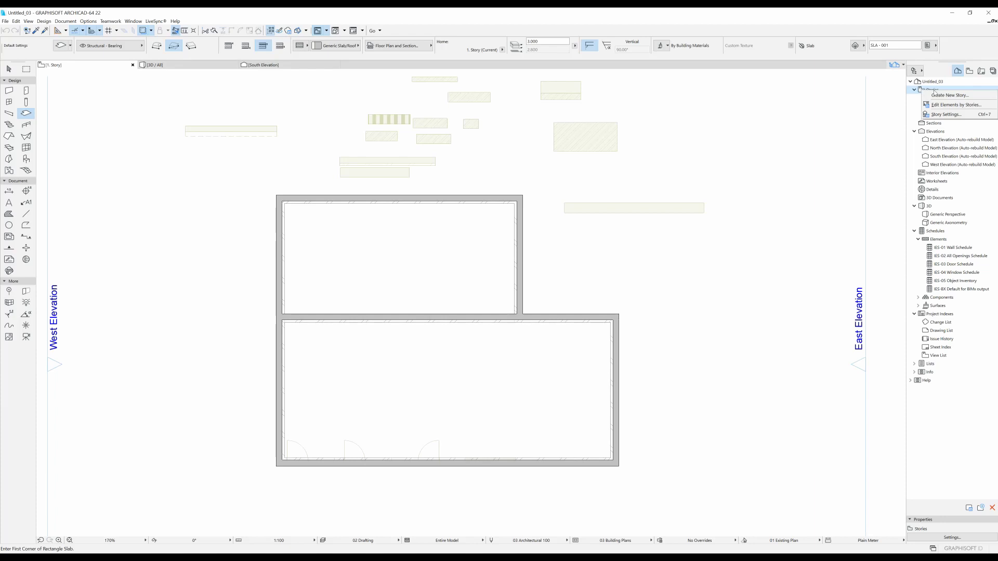
left_click(946, 115)
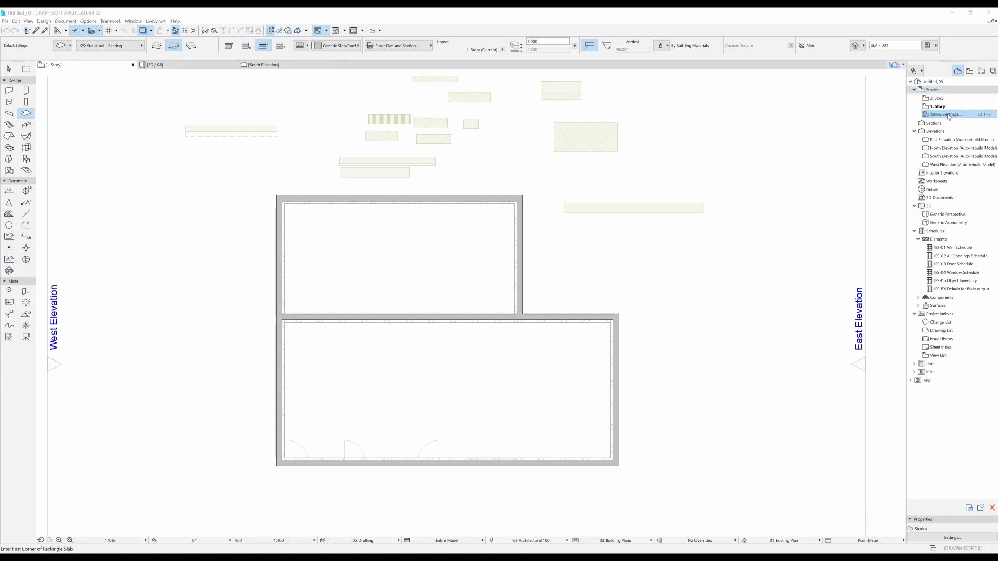
left_click(450, 177)
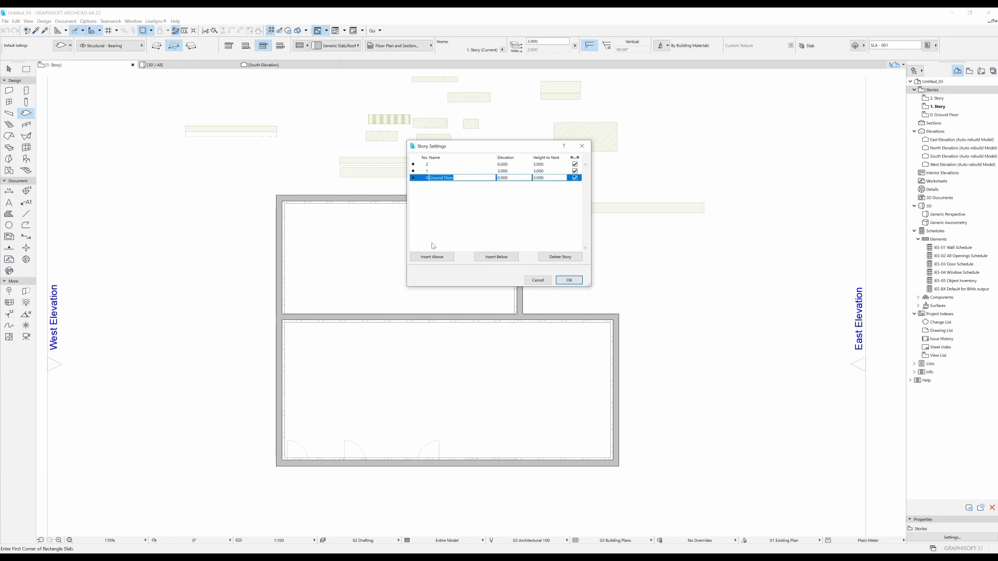
left_click(502, 258)
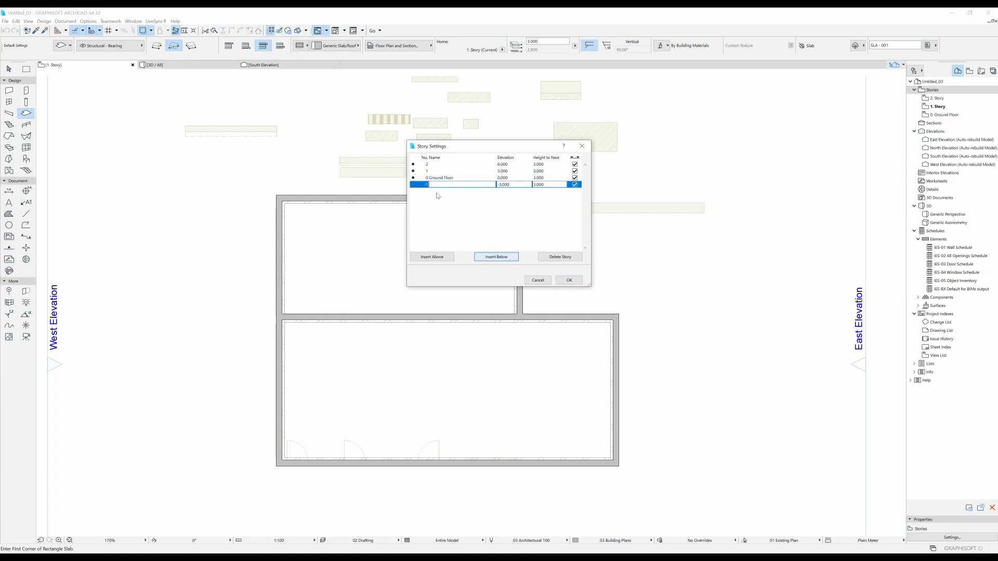
Rename the Ground Floor story to GROUND FLOOR and name the new story beneath it "below ground floor"
left_click(446, 179)
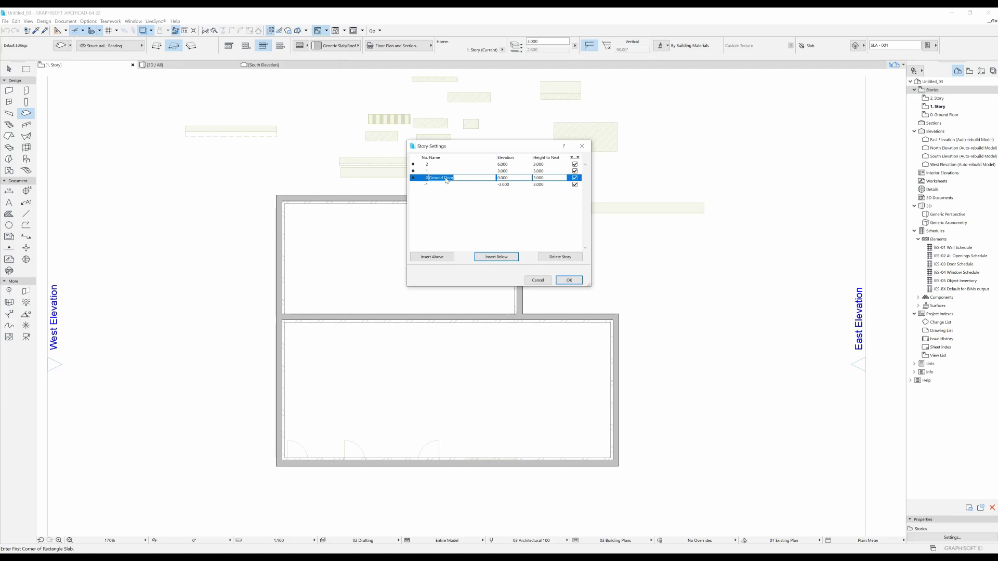
type("GROUND FLOOR")
left_click(449, 186)
type("b")
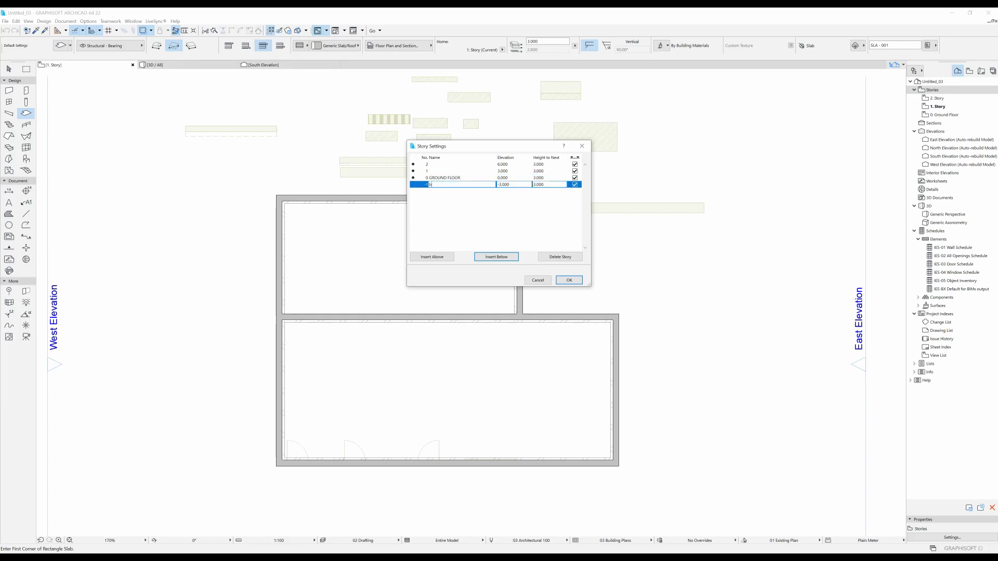
type("elow ground floor")
Set the height to next of the "below ground floor" story to 0.5
key("ctrl+a")
left_click(553, 185)
double_click(553, 186)
type("0.5")
key("Return")
Name story 1 "1ST STORY" and insert a story named "below 1ST" beneath it
left_click(438, 171)
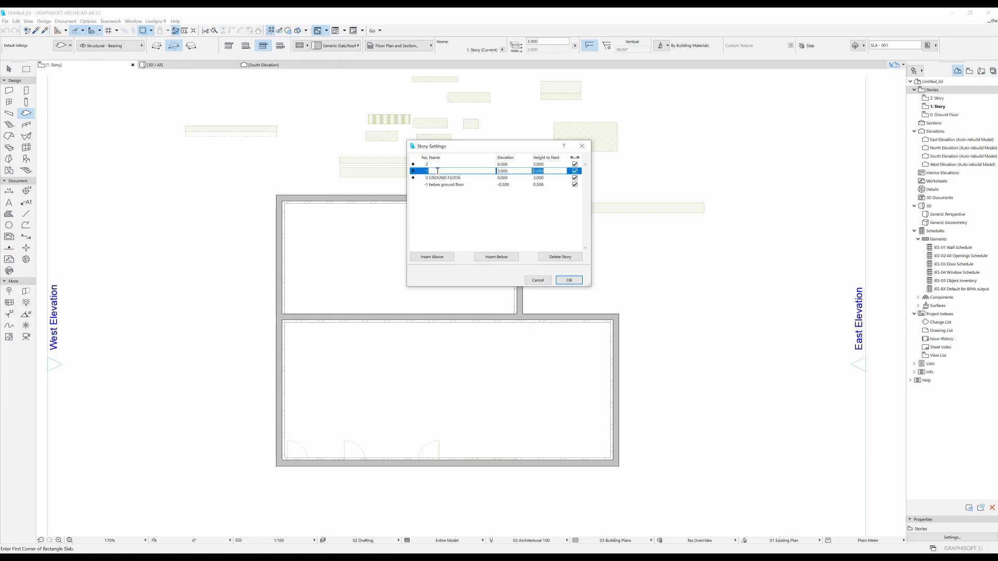
left_click(438, 171)
type("1ST STORY")
left_click(491, 257)
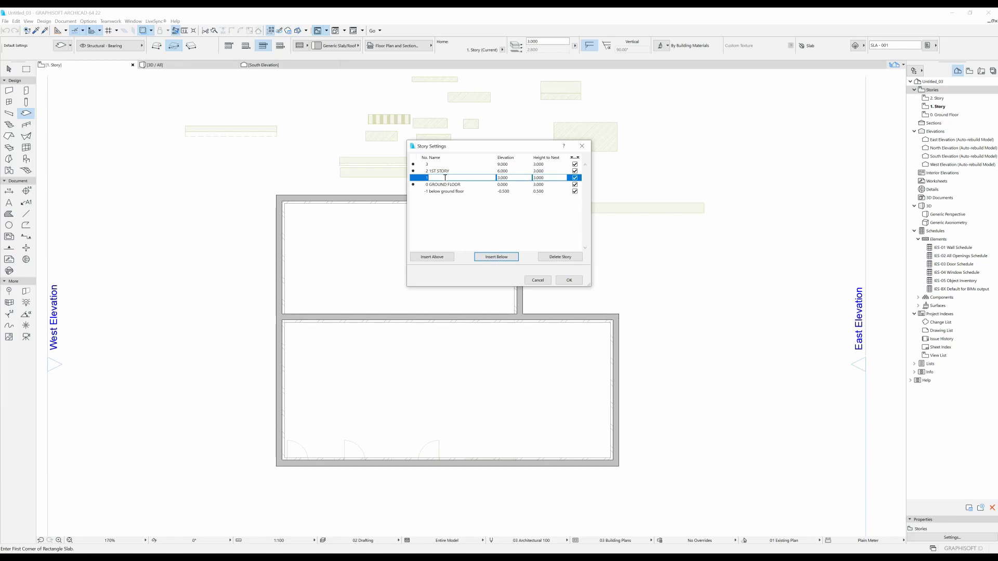
type("below 1ST")
key("Return")
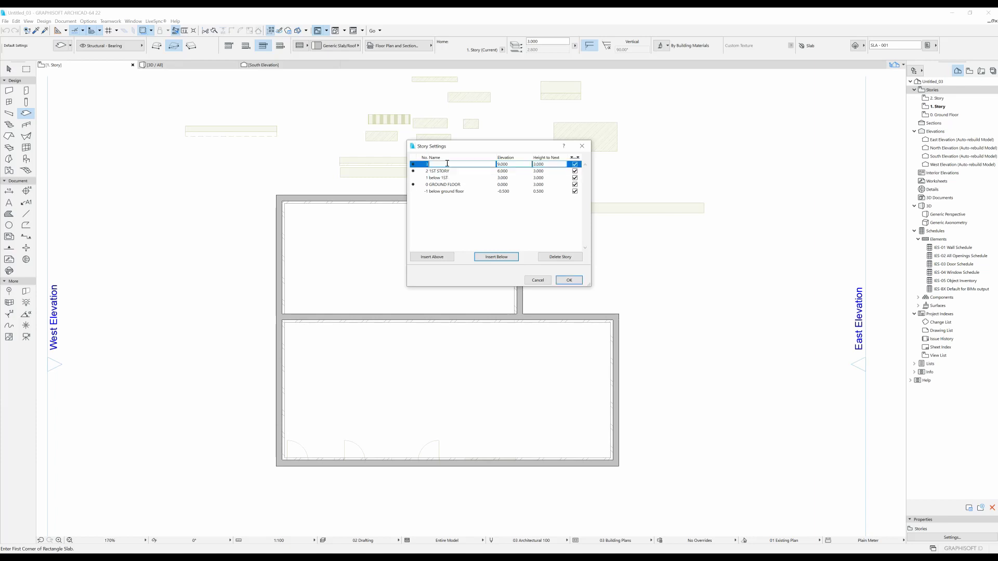
Name the topmost story "2nd STORY" and insert a story named "below 2nd" beneath it
left_click(447, 164)
type("2nd STORY")
left_click(496, 257)
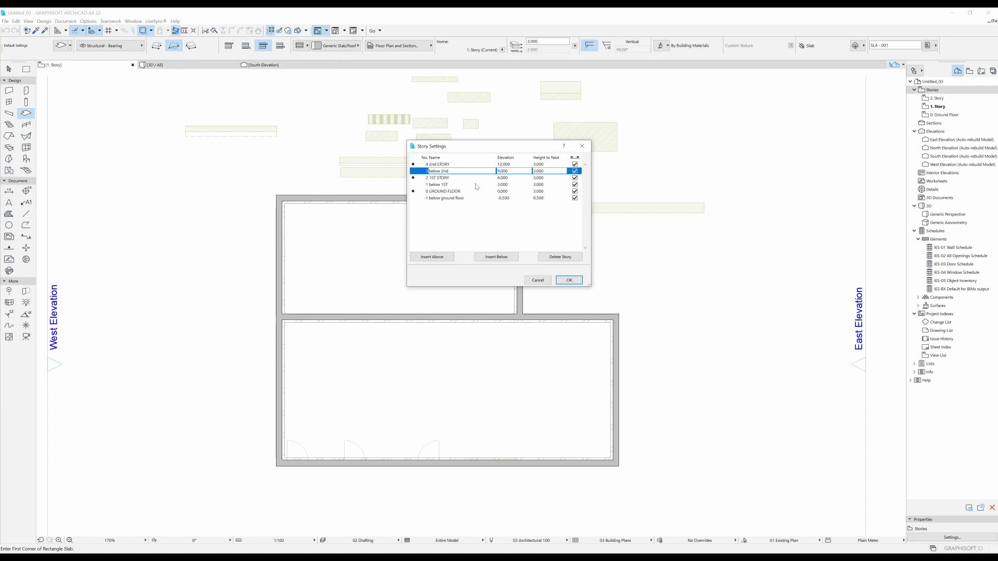
Set the "below 1ST" story's height to next to 0.25, reduce the "below 2nd" story's height as well, and apply the story settings
left_click(445, 185)
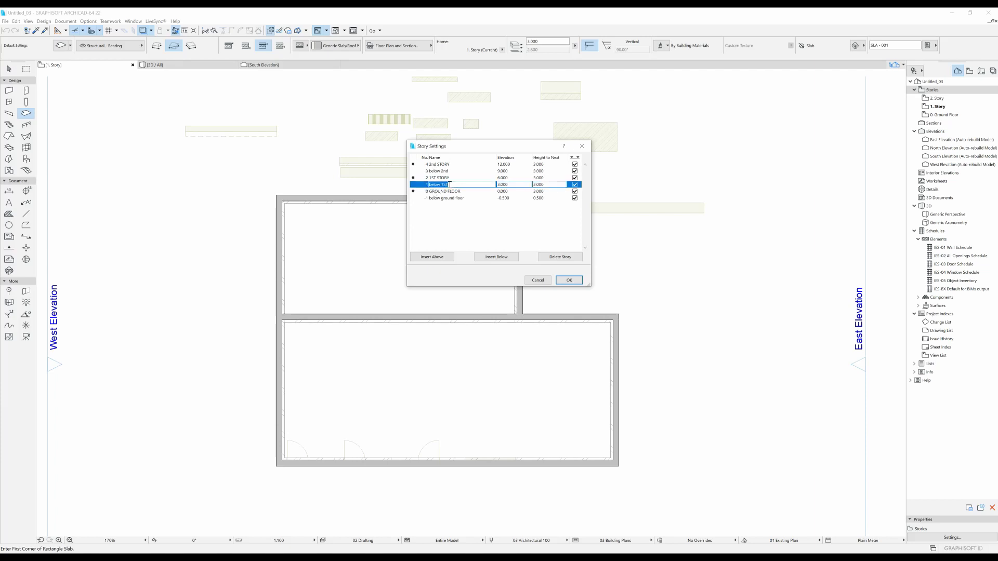
left_click(551, 185)
type("0.25")
key("Up")
type("0.")
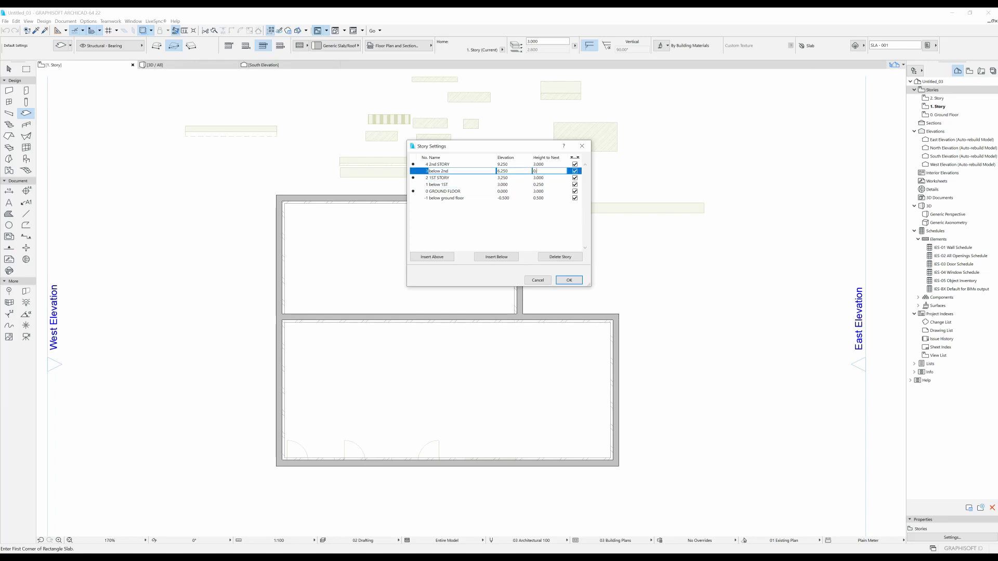
key("Return")
left_click(569, 280)
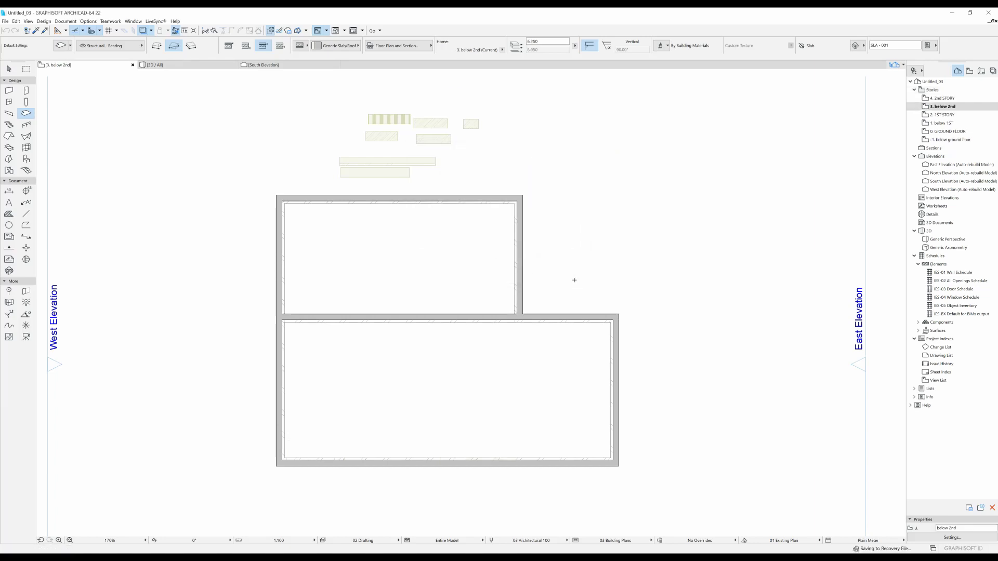
View the GROUND FLOOR and 1ST STORY plans, finishing on the "below ground floor" plan
left_click(941, 123)
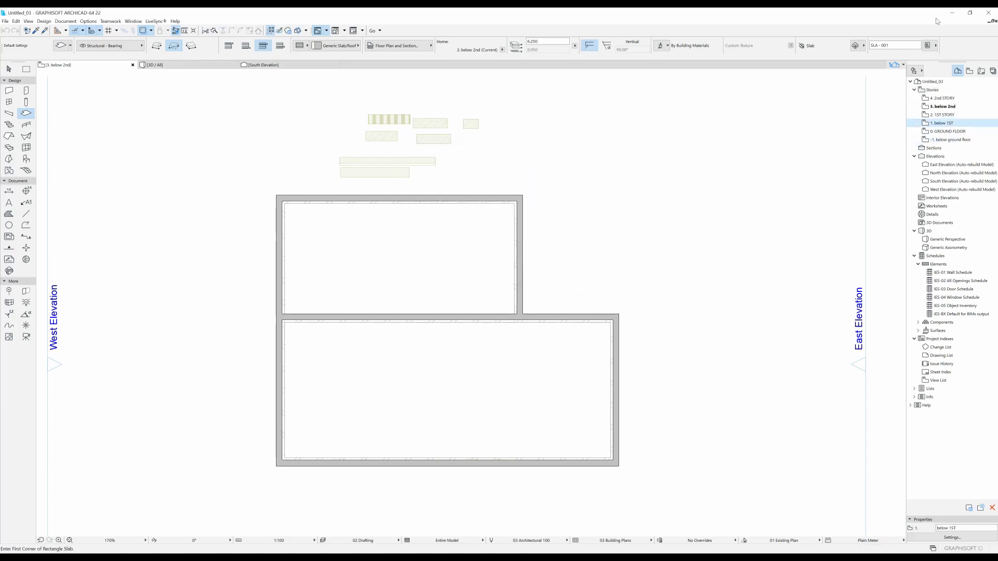
double_click(947, 130)
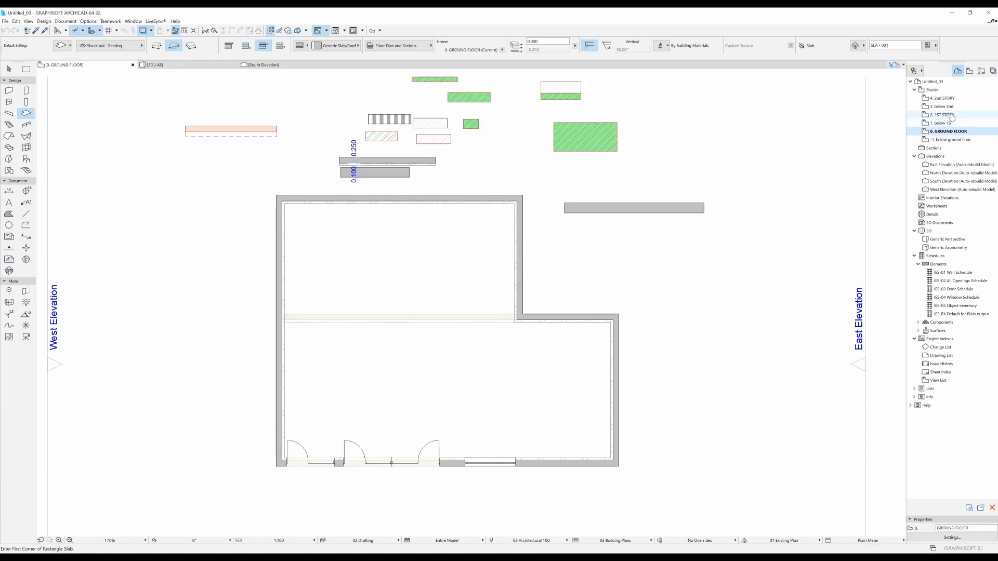
double_click(944, 114)
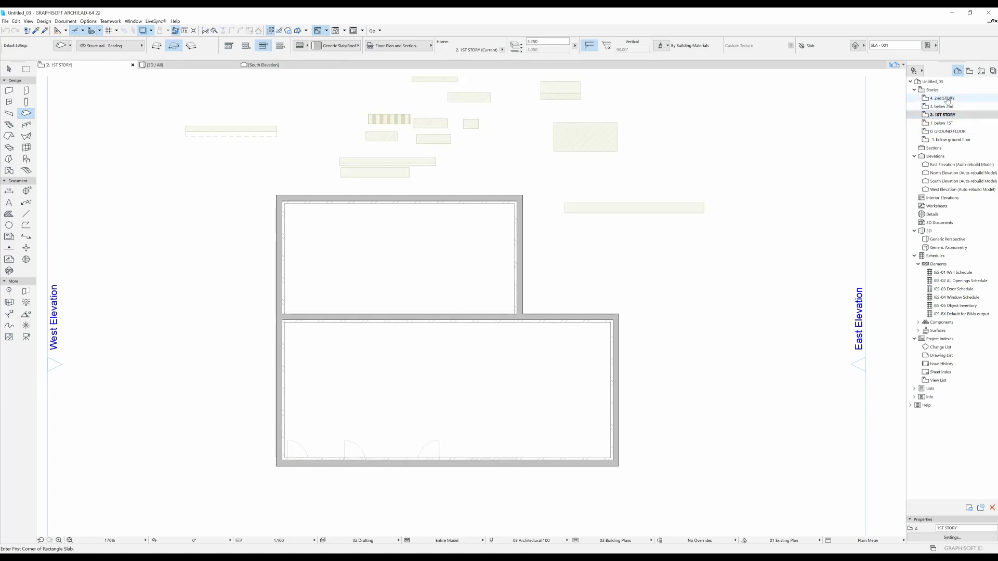
left_click(956, 131)
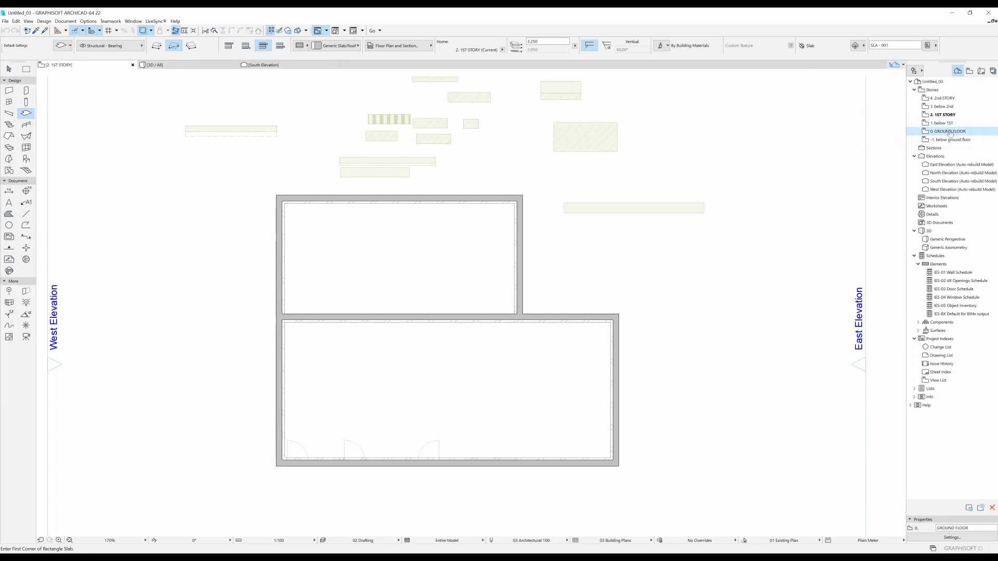
double_click(950, 132)
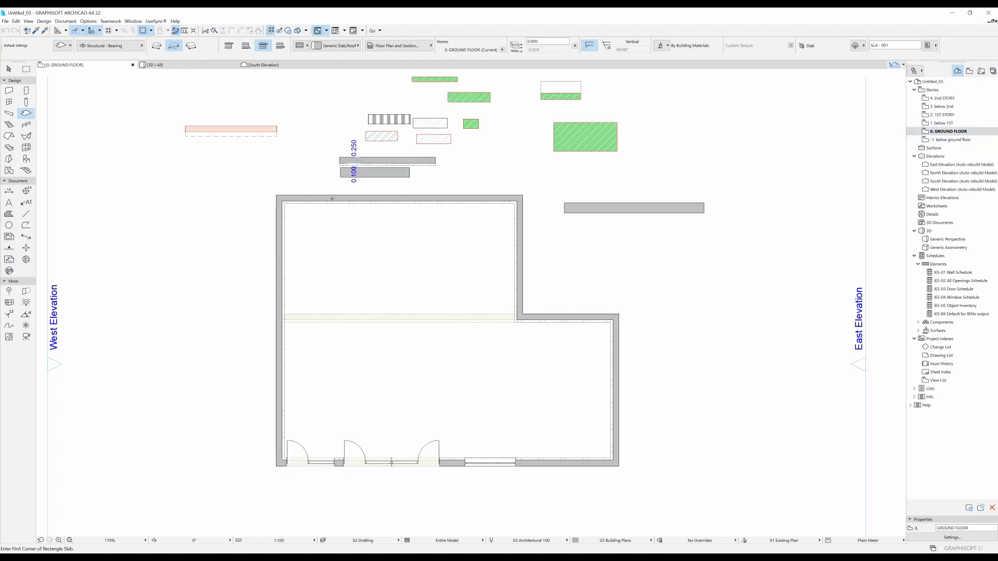
mouse_move(439, 285)
middle_mouse_down()
mouse_move(468, 305)
mouse_move(449, 300)
middle_mouse_up()
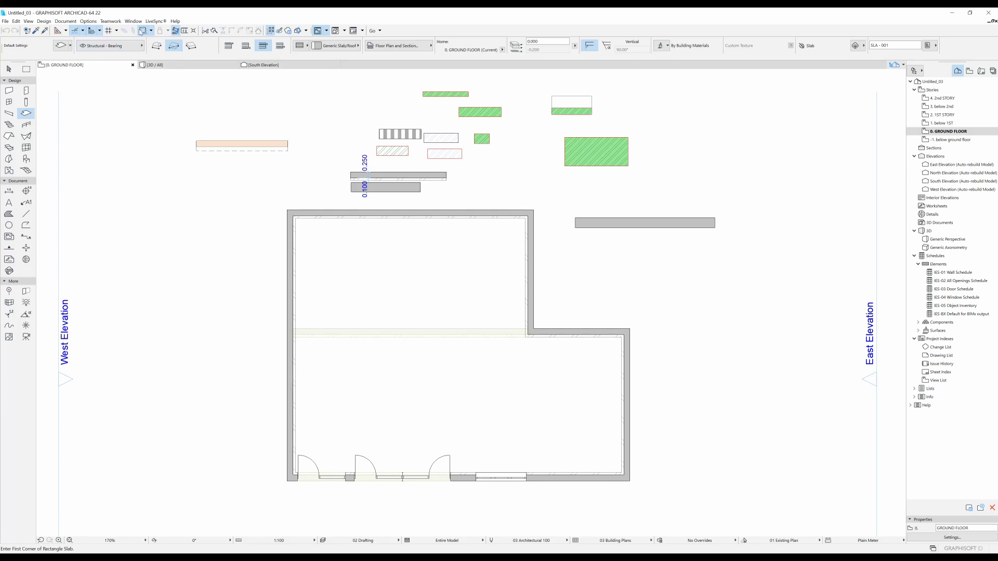
left_click(952, 139)
middle_click_drag(420, 316, 466, 290)
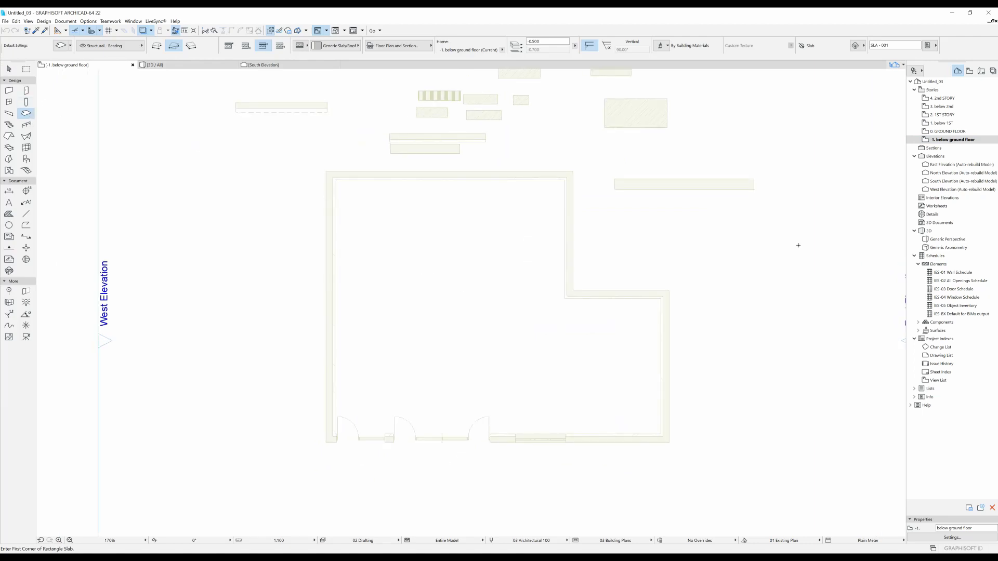
left_click(342, 221)
left_click(676, 386)
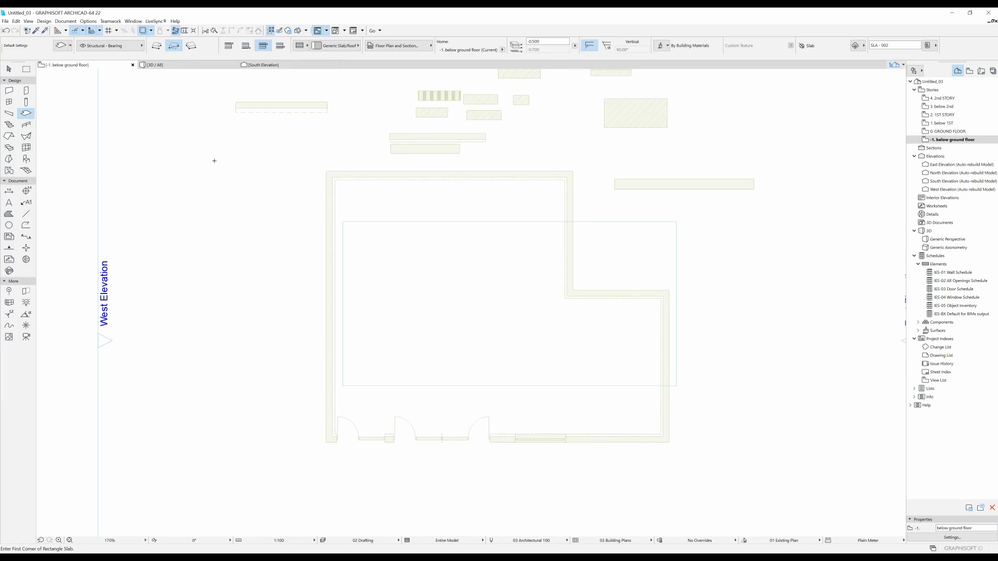
key("ctrl+z")
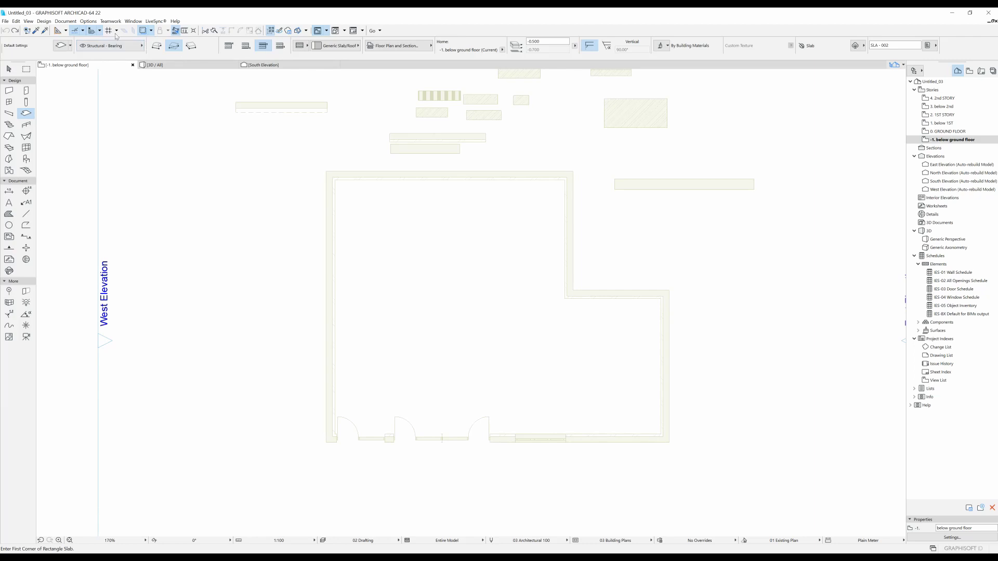
Draw an irregular five-sided slab inside the building outline using the polygonal geometry method
left_click(156, 46)
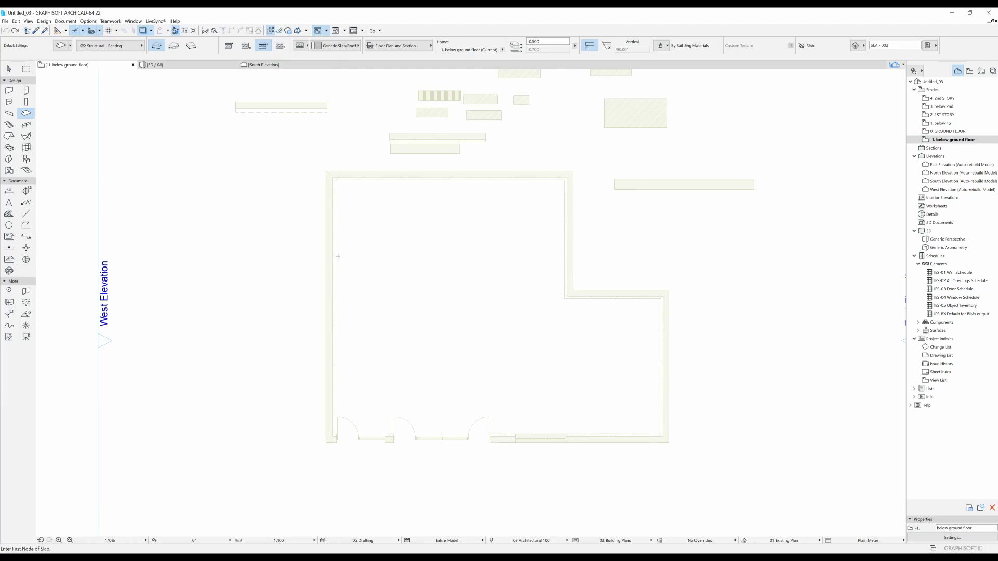
left_click(357, 318)
left_click(377, 228)
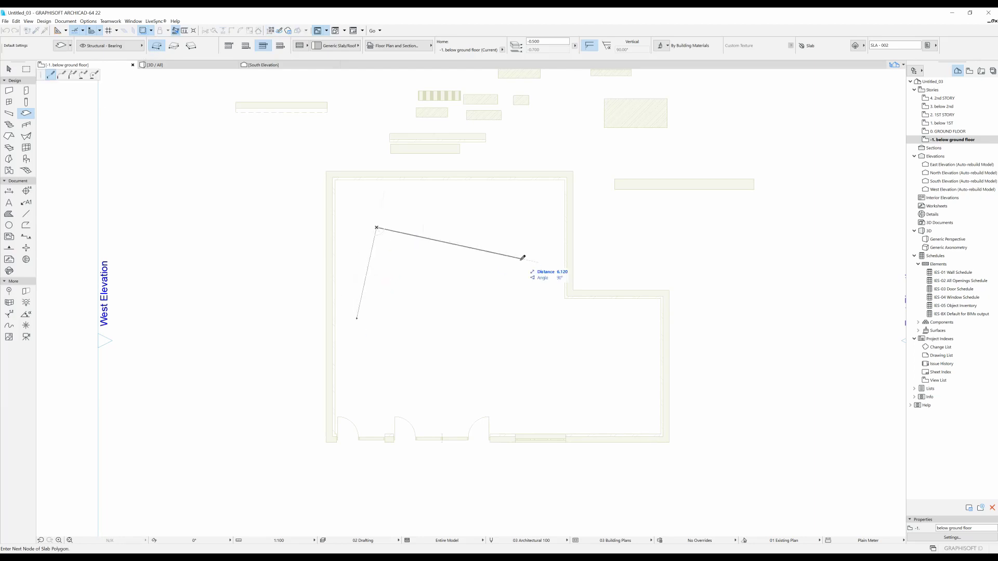
left_click(520, 258)
left_click(558, 416)
left_click(388, 378)
left_click(356, 318)
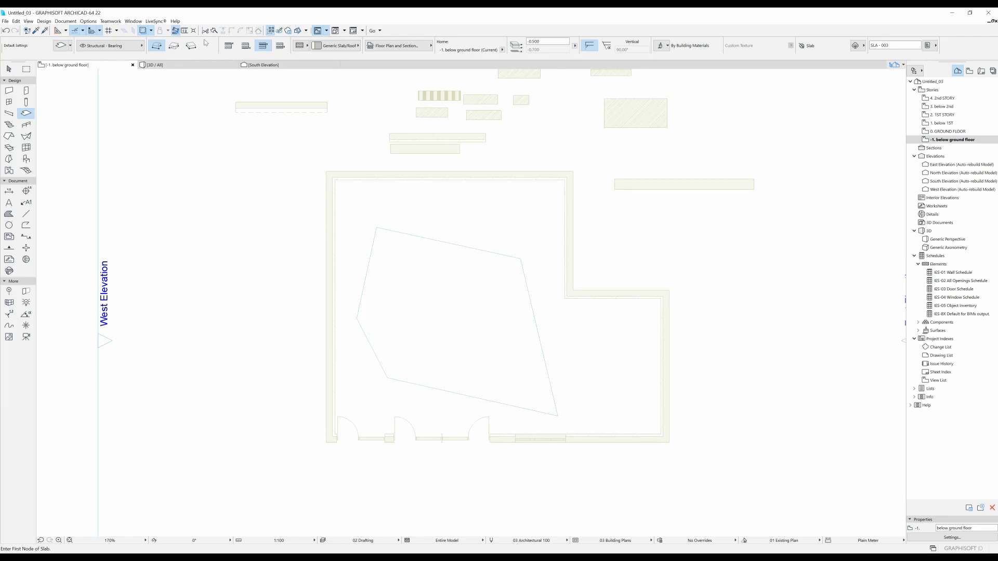
Draw a rectangular slab overlapping the building's recessed northeast corner and the five-sided slab's edge
left_click(173, 46)
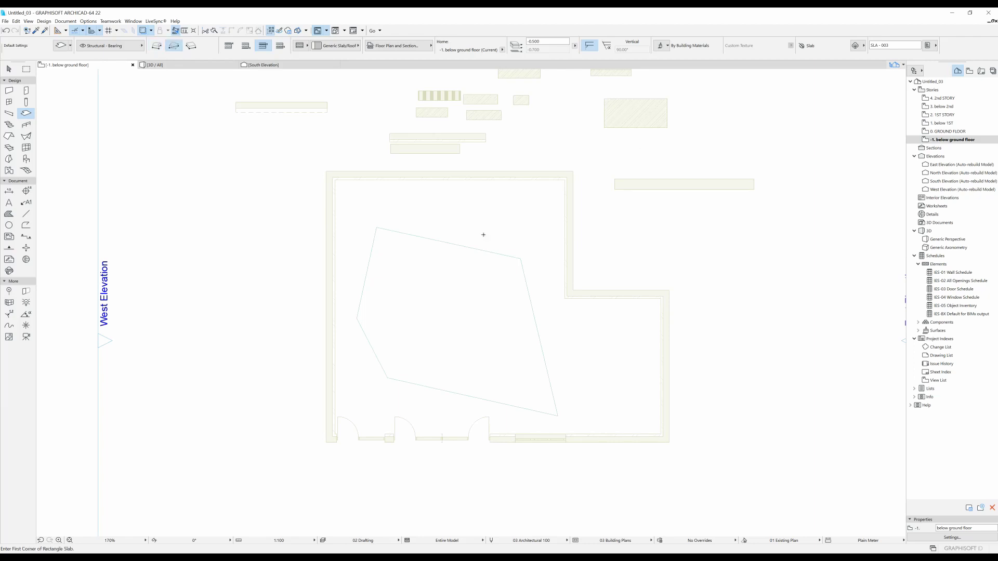
left_click(513, 199)
left_click(736, 316)
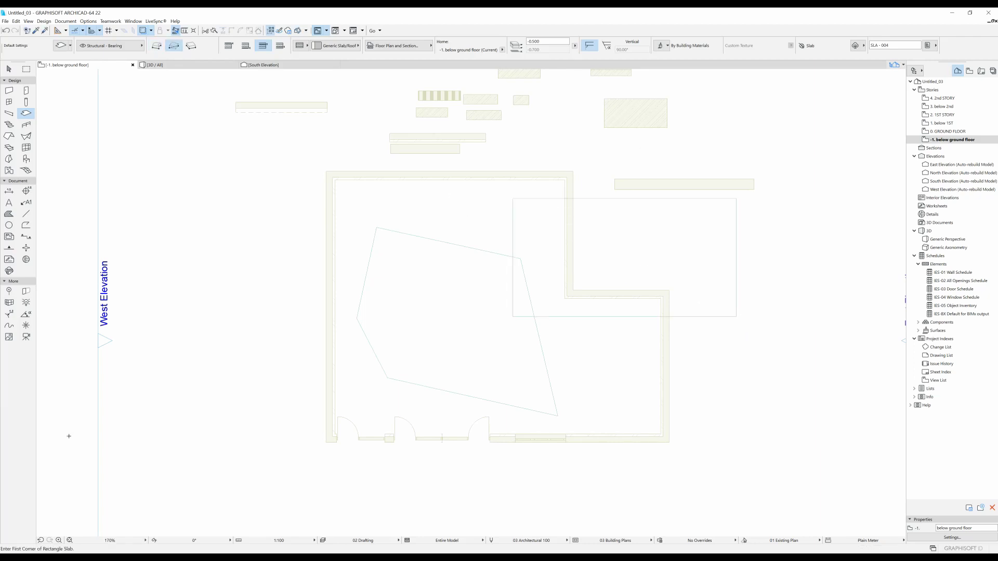
Draw a rotated rectangular slab outside the building, between its west wall and the West Elevation marker
left_click(191, 47)
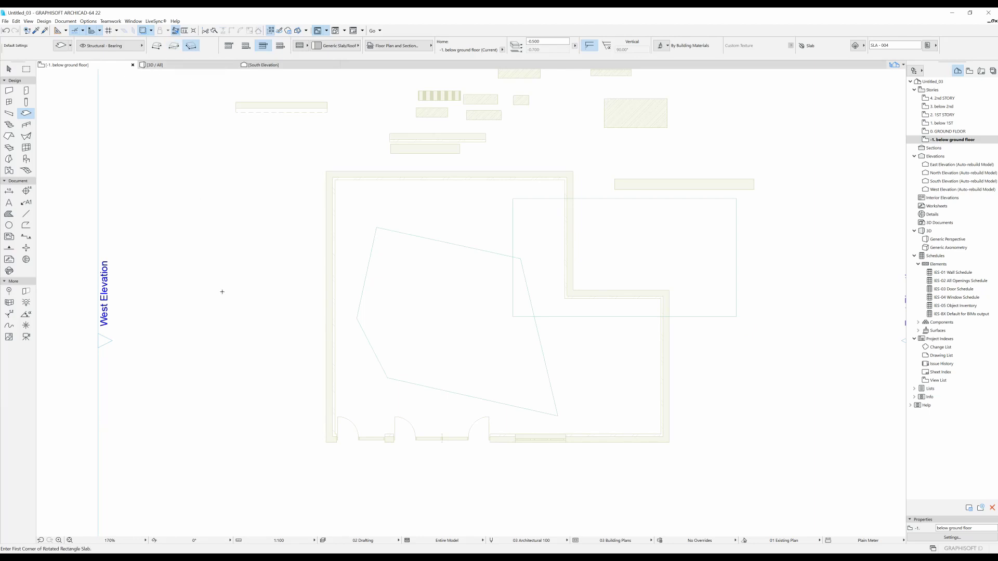
left_click(185, 364)
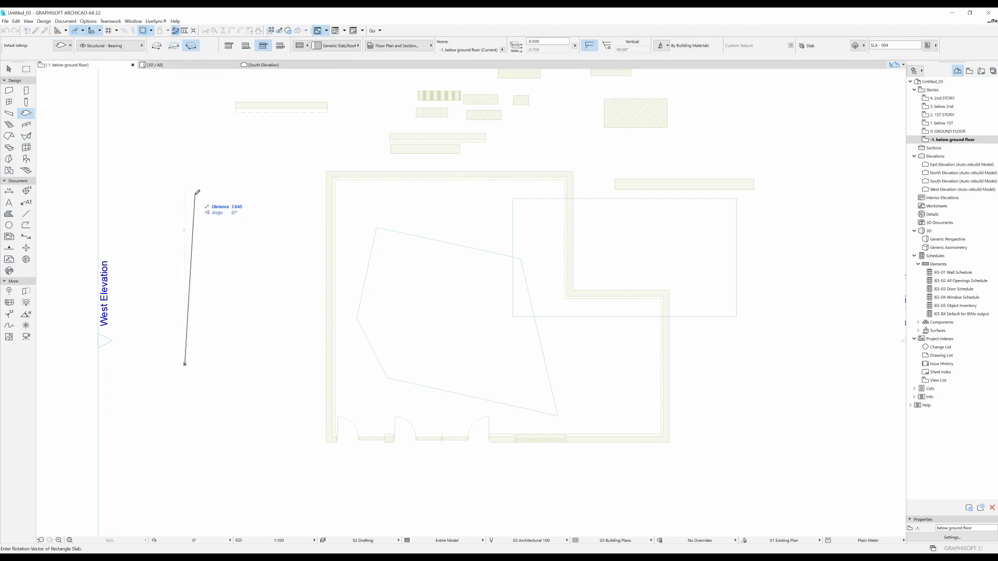
left_click(234, 223)
left_click(312, 255)
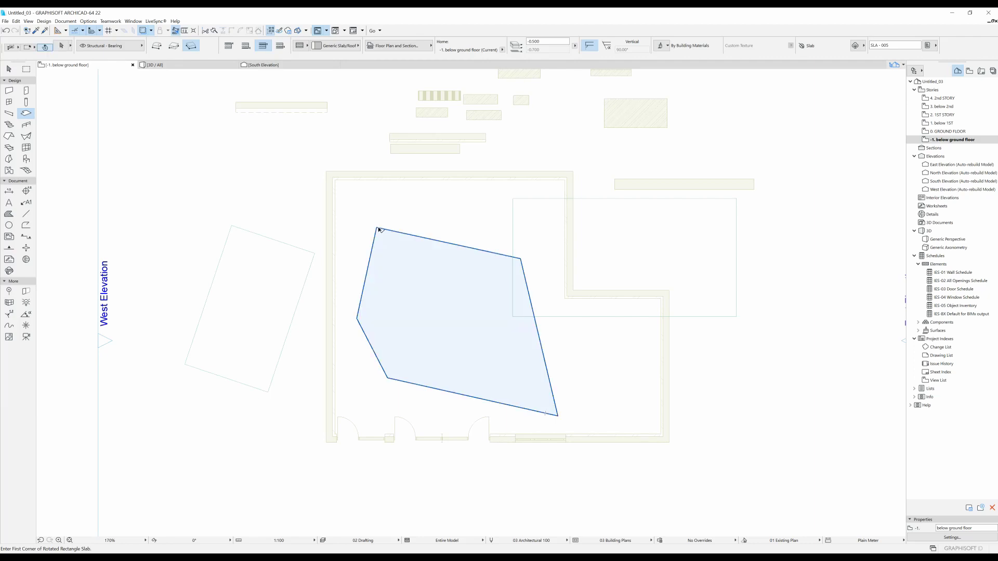
Select the five-sided slab and insert a new node on its upper west edge, pulled slightly outward
left_click(366, 273, "shift")
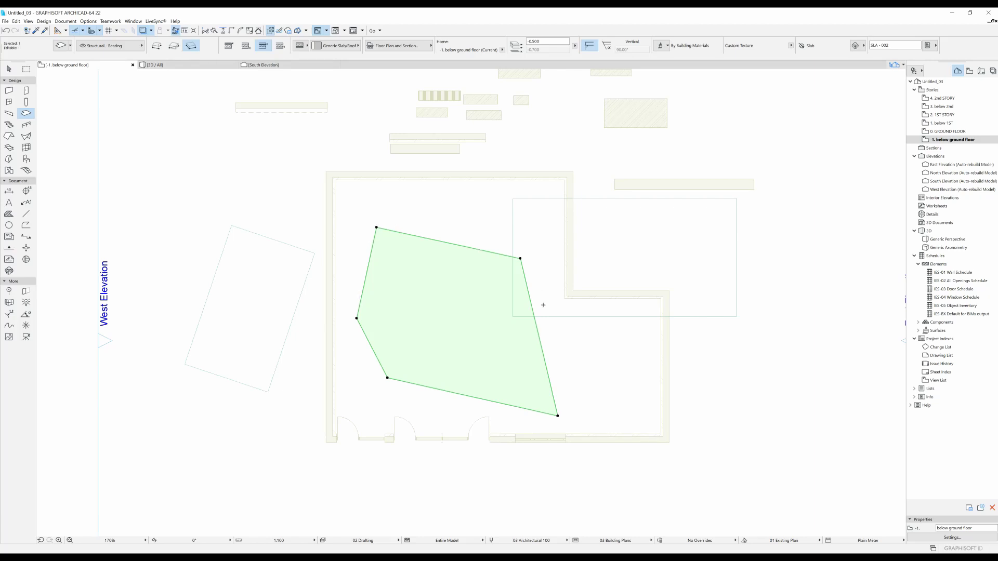
left_click(369, 262)
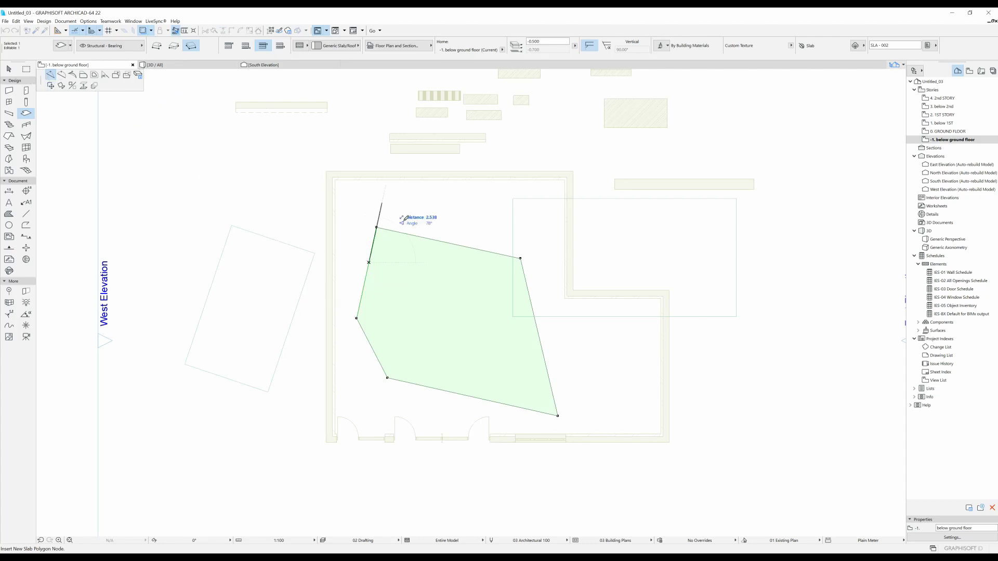
left_click(352, 268)
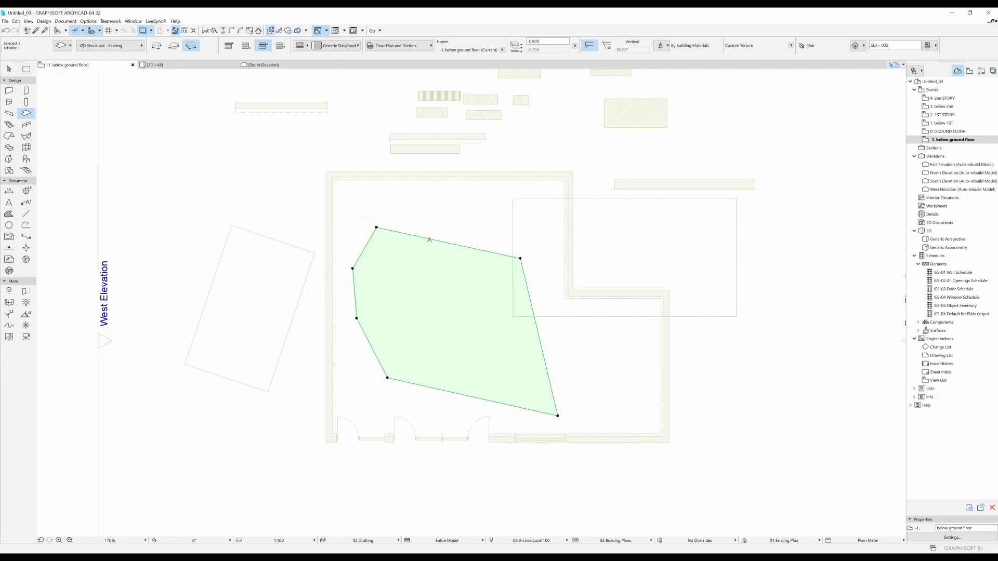
Curve the slab's straight north edge outward into an arc bulging toward the building's north wall
left_click(428, 238)
left_click(62, 74)
left_click(451, 190)
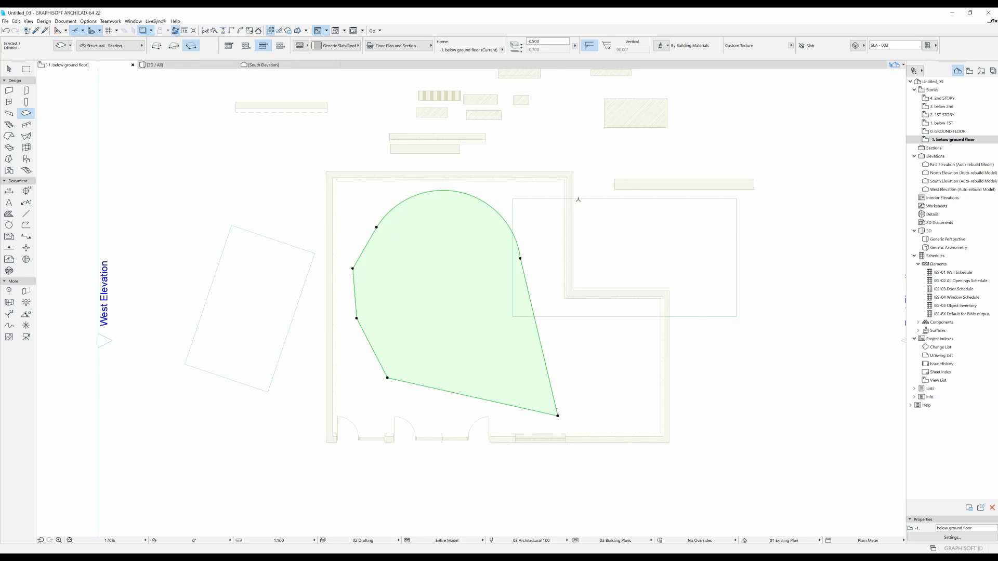
Curve the slab's long east edge into an outward arc by setting its tangent at the edge's north end node
left_click(524, 276)
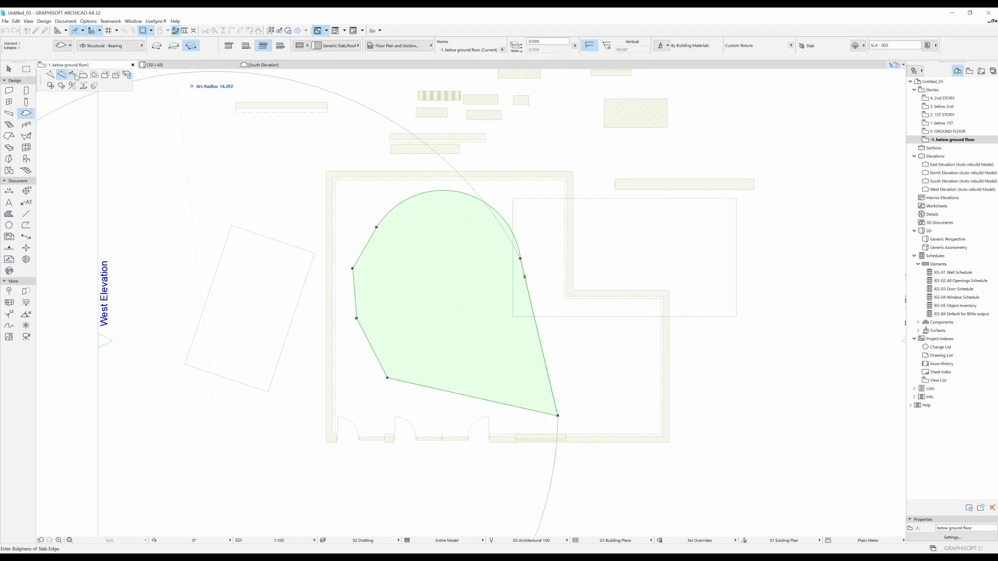
left_click(75, 76)
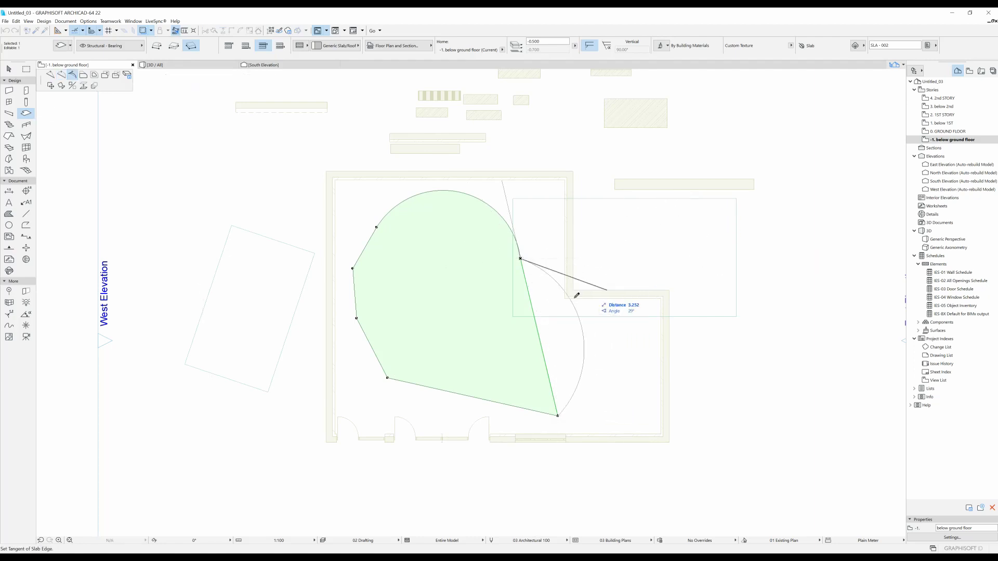
left_click(598, 258)
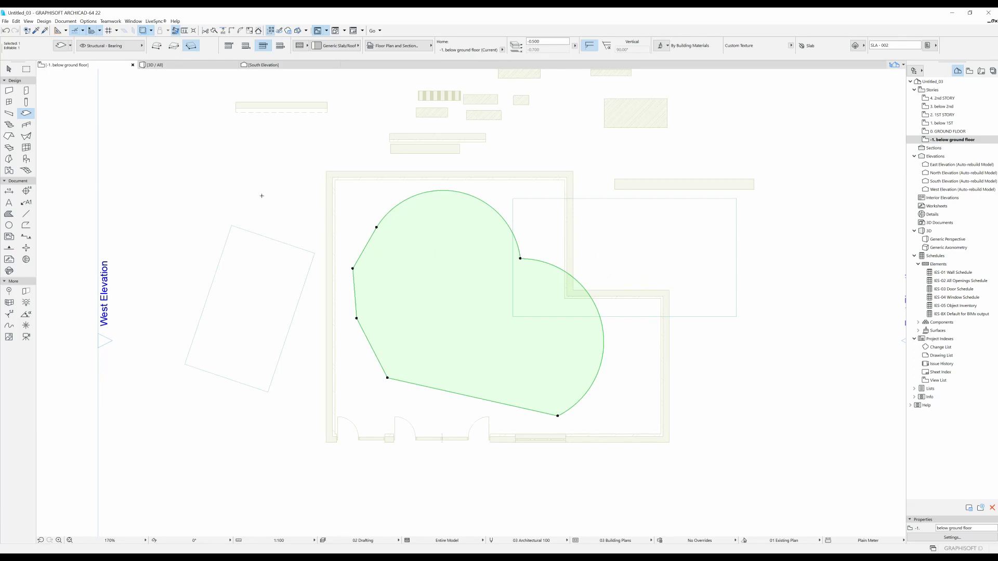
Insert a new node on the eastern part of the slab's north arc, keeping it on the curve
scroll(552, 263, "up", 4)
scroll(419, 181, "down", 2)
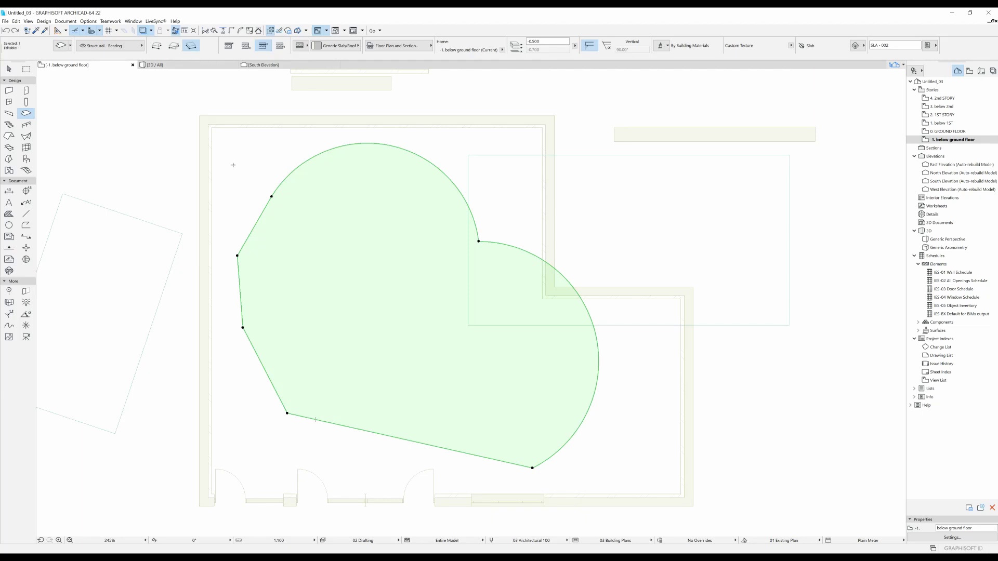
left_click(434, 167)
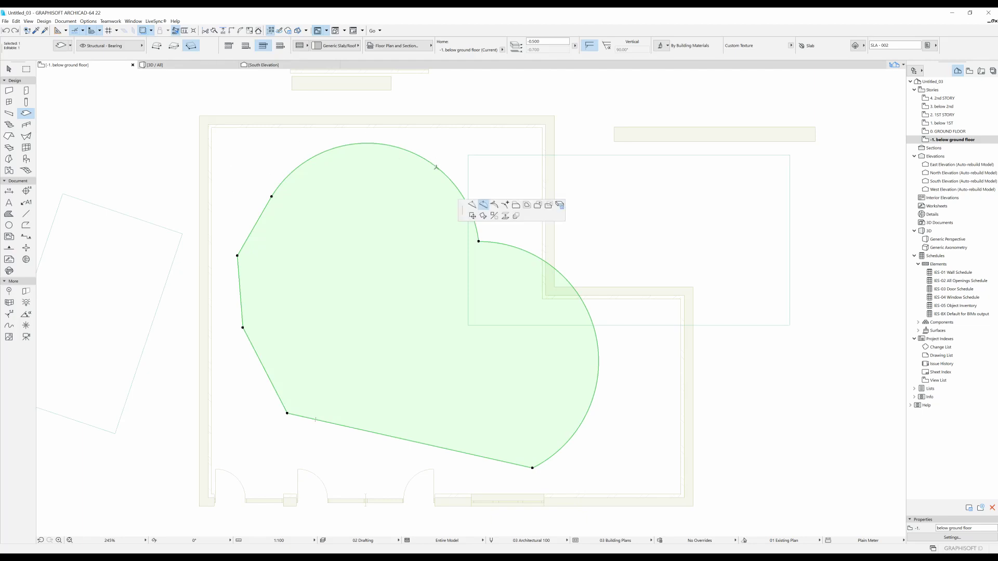
left_click(471, 205)
left_click(436, 167)
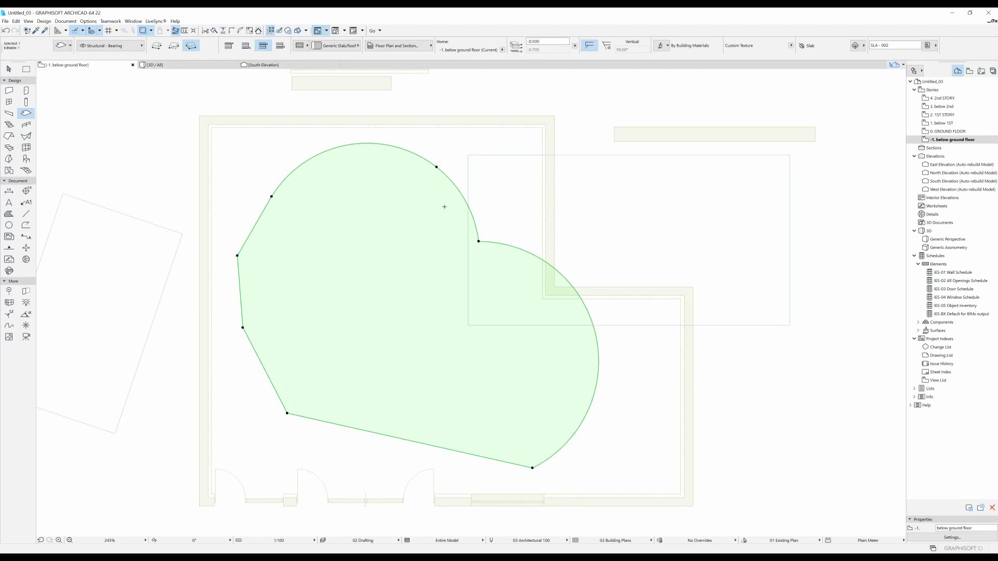
Try to insert a node on the slab's large east arc, and undo the edit
left_click(532, 257)
left_click(579, 291)
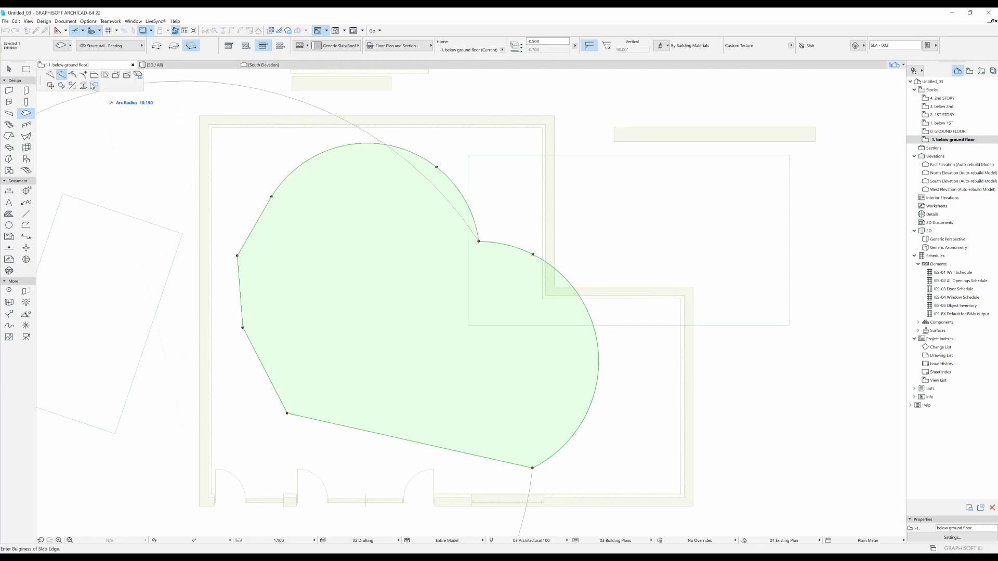
left_click(51, 75)
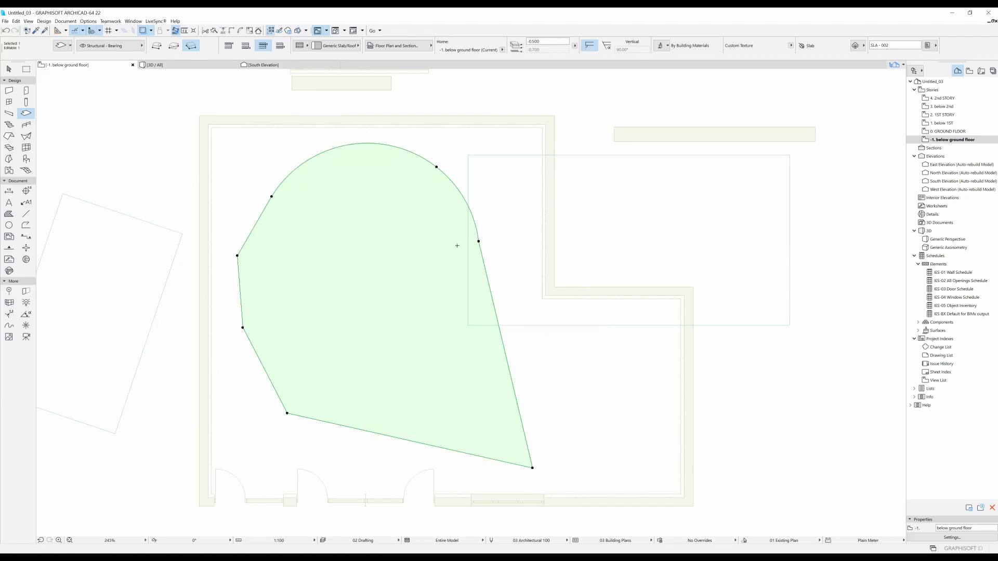
key("ctrl+z")
Insert a node near the north end of the large east arc and curve the short segment into a small outward bulge
left_click(518, 248)
left_click(61, 74)
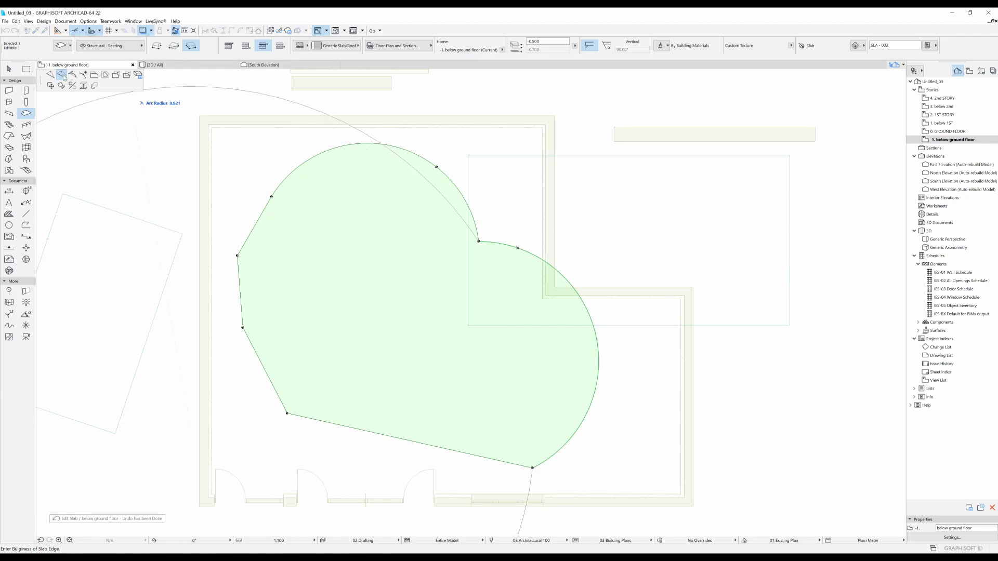
left_click(524, 250)
left_click(507, 245)
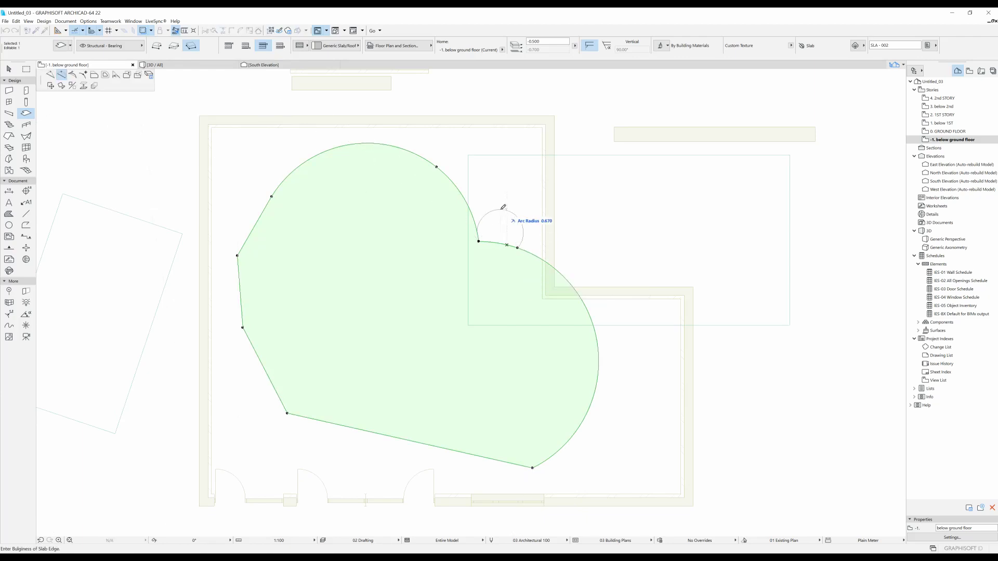
left_click(505, 199)
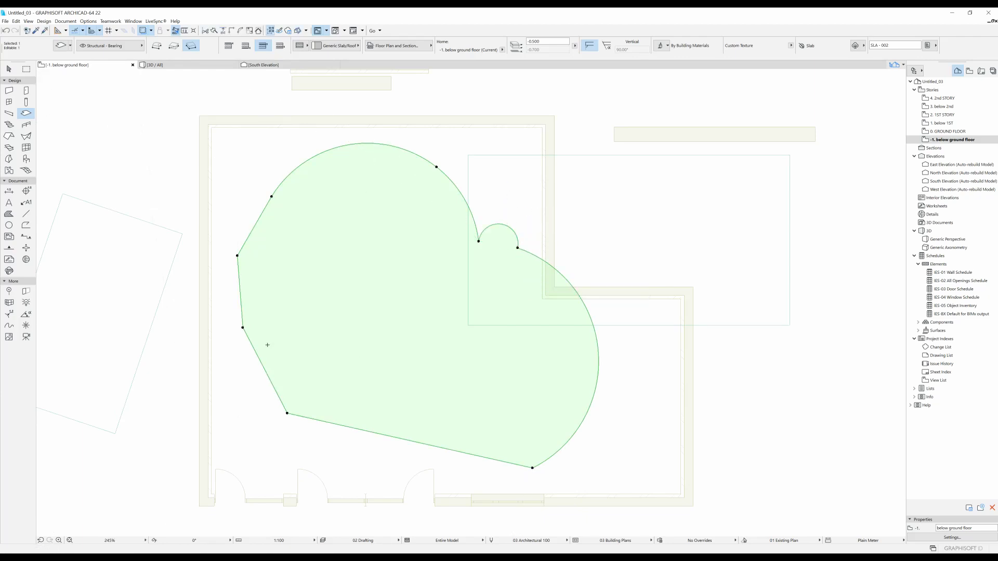
Offset the slab's short west edge slightly inward, parallel to itself
left_click(239, 284)
left_click(271, 319)
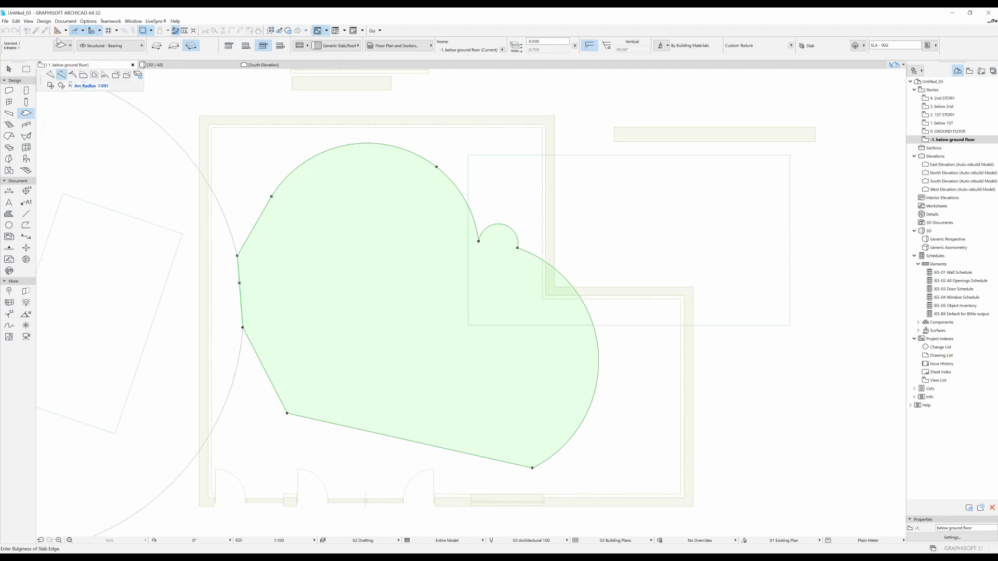
left_click(83, 76)
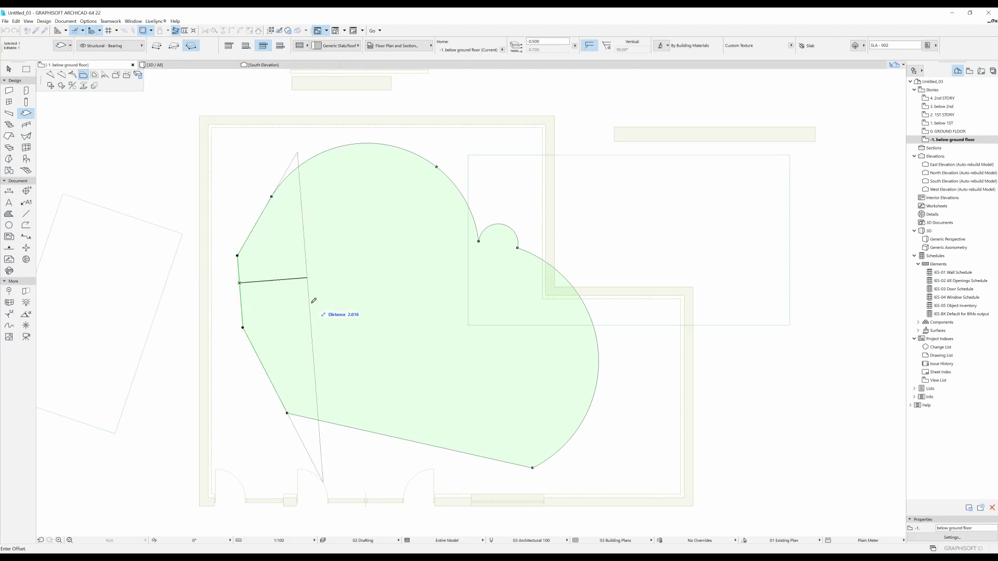
left_click(251, 301)
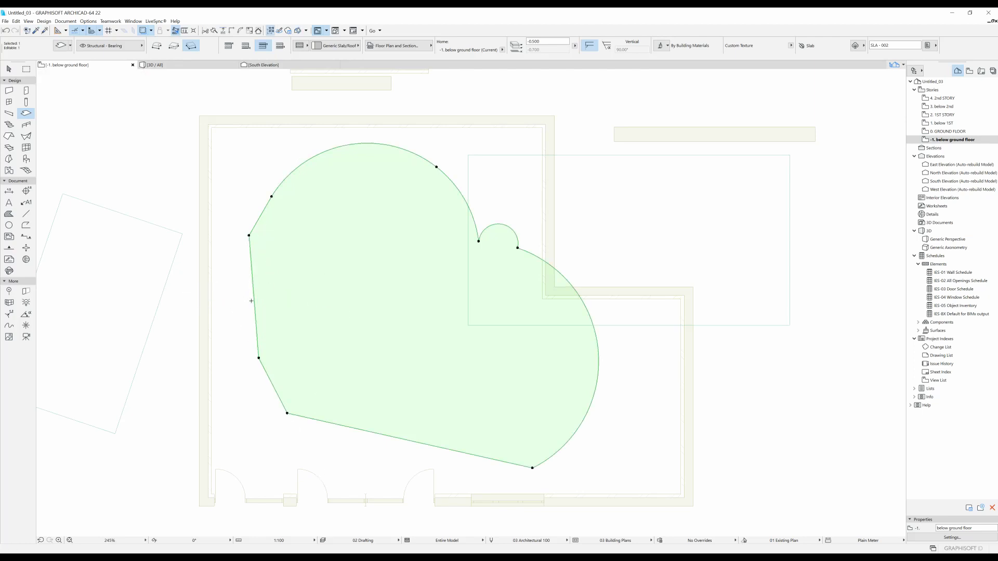
Move the small bulge's west node onto the node of the north arc so the two nodes merge
left_click(252, 263)
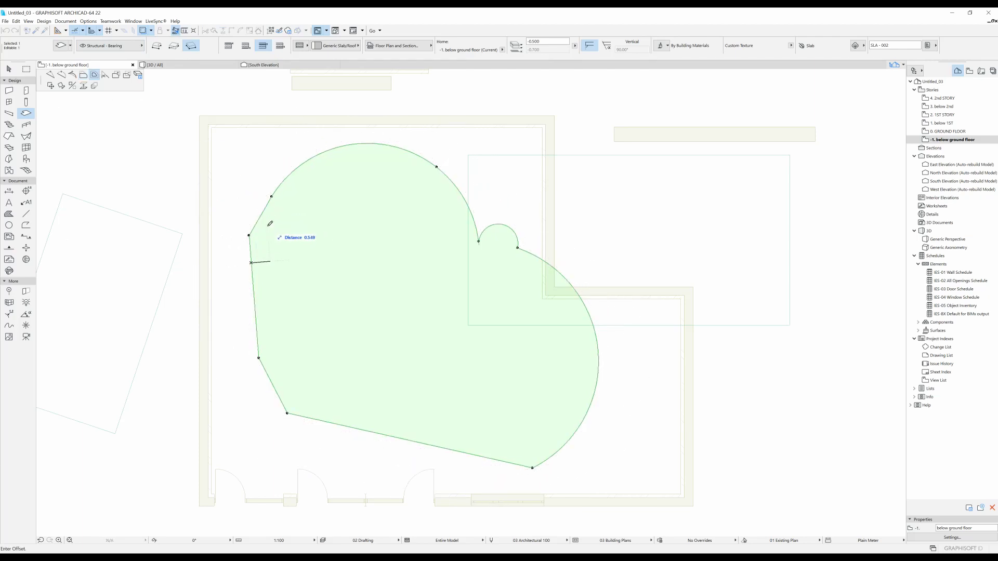
key("Escape")
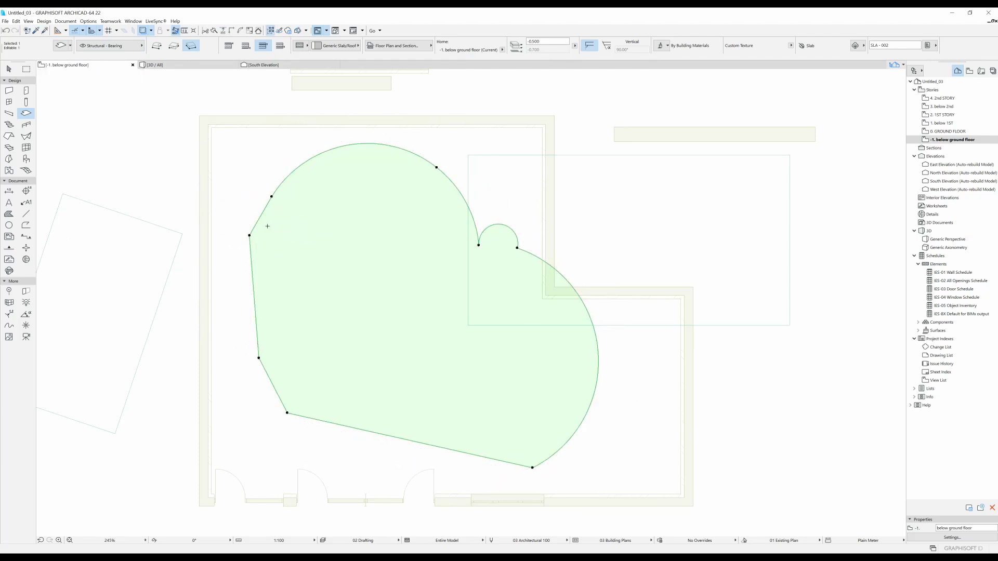
left_click(479, 244)
left_click(436, 168)
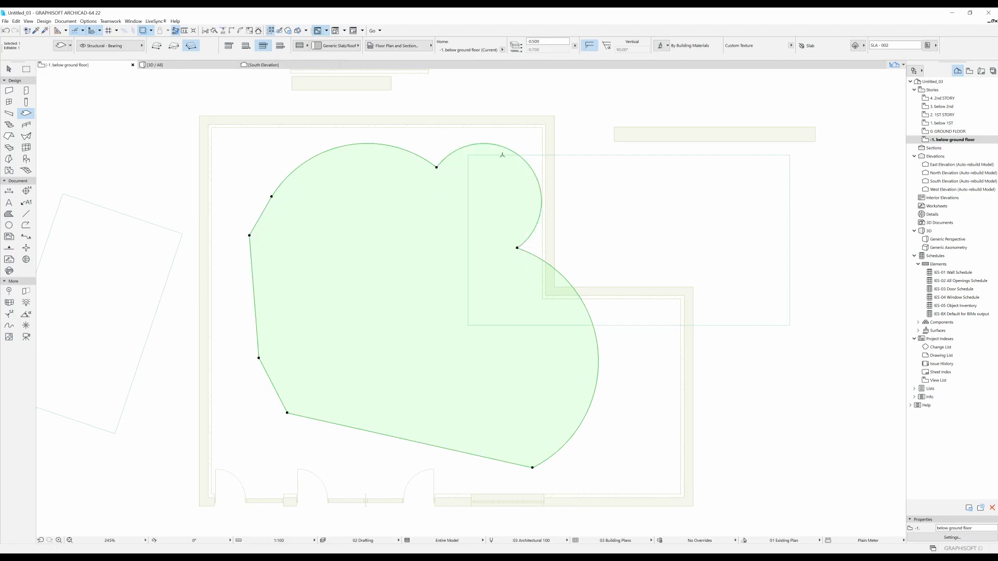
Offset all slab edges slightly inward and reduce the curvature of the northeast arc to a smaller bulge
left_click(364, 147)
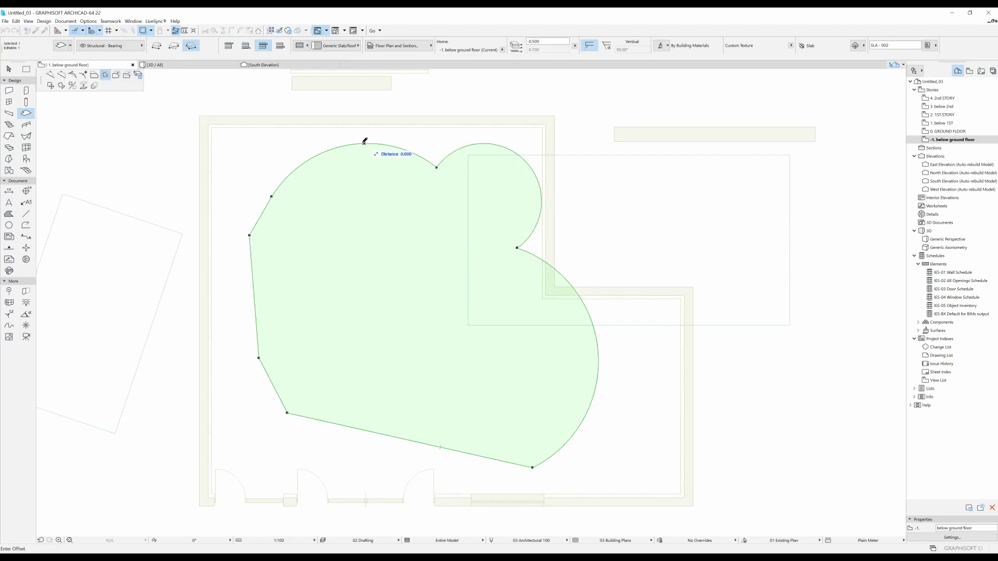
left_click(305, 216)
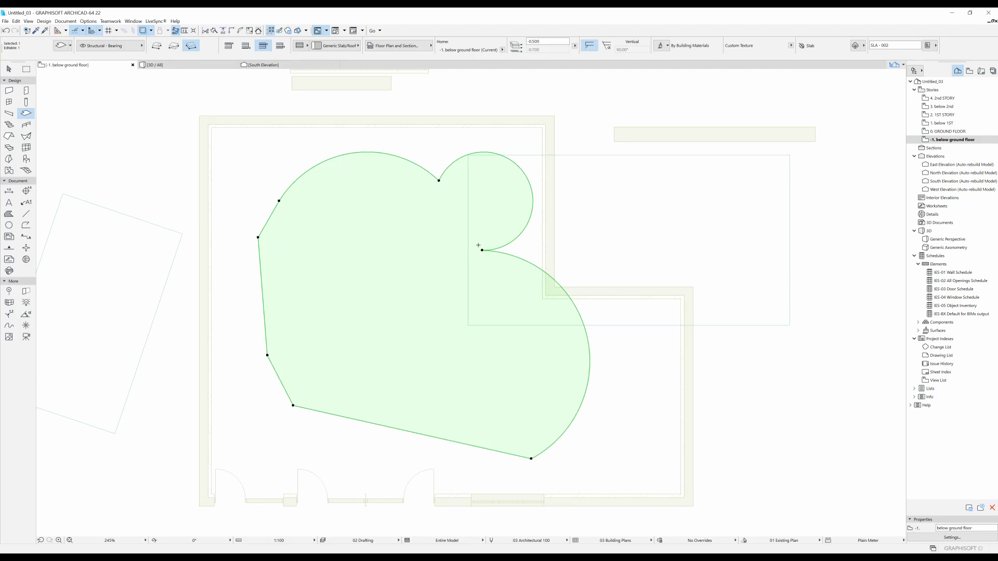
left_click(531, 190)
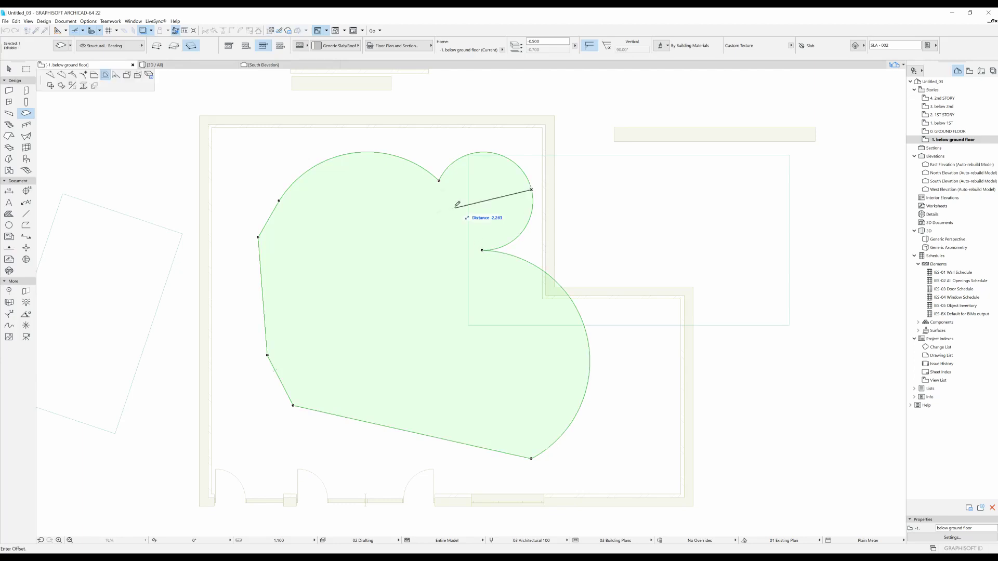
left_click(62, 75)
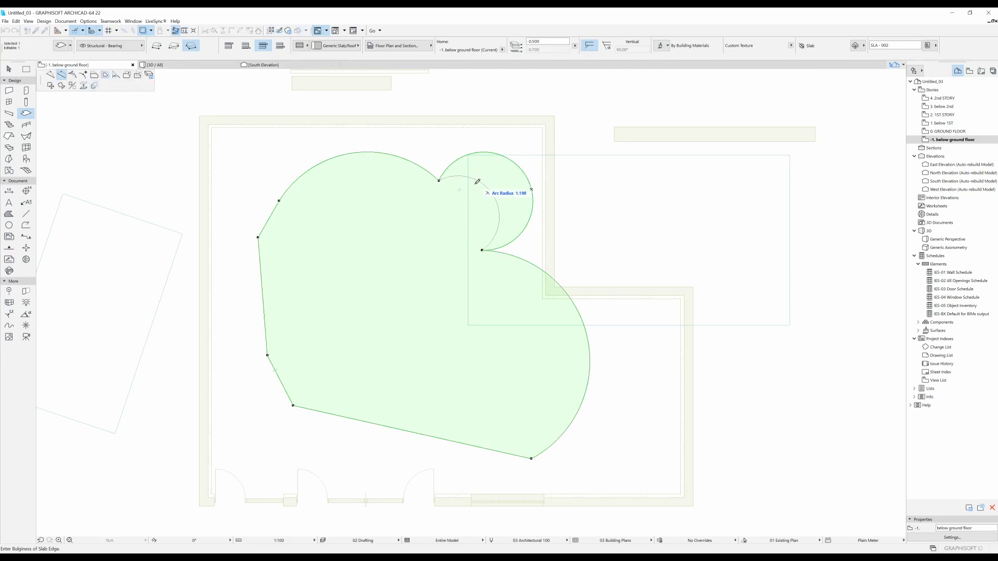
left_click(481, 248)
Offset the entire slab outline further inward from the inner node between the two eastern arcs
left_click(481, 248)
left_click(72, 74)
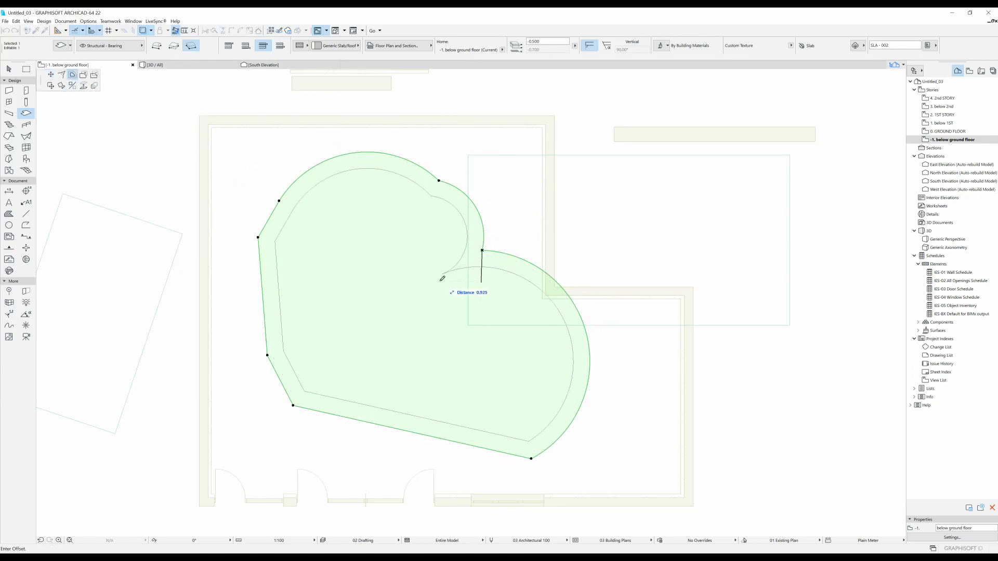
left_click(460, 267)
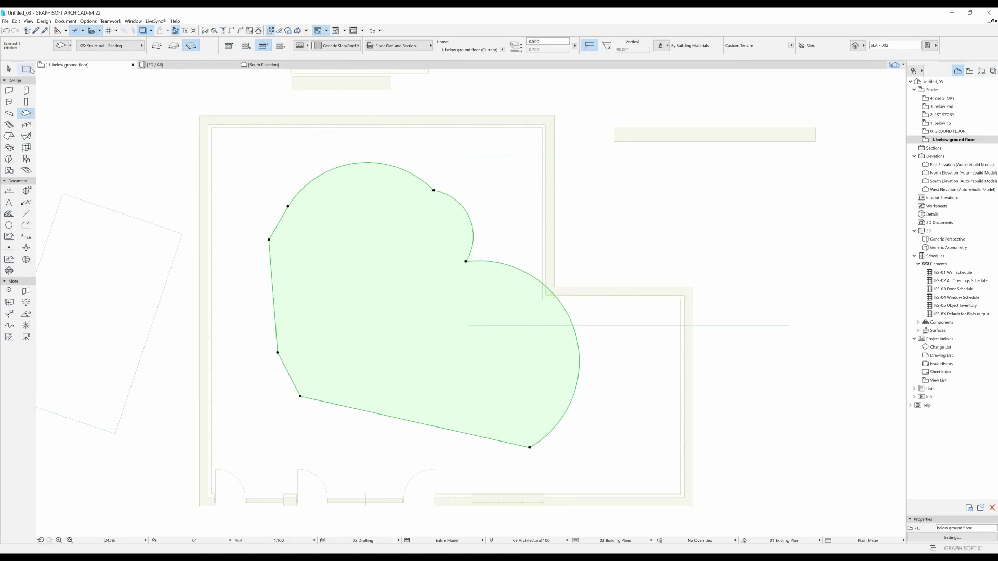
Add a rotated rectangle to the slab, aligned with its south edge and extending to the building's south wall
left_click(414, 174)
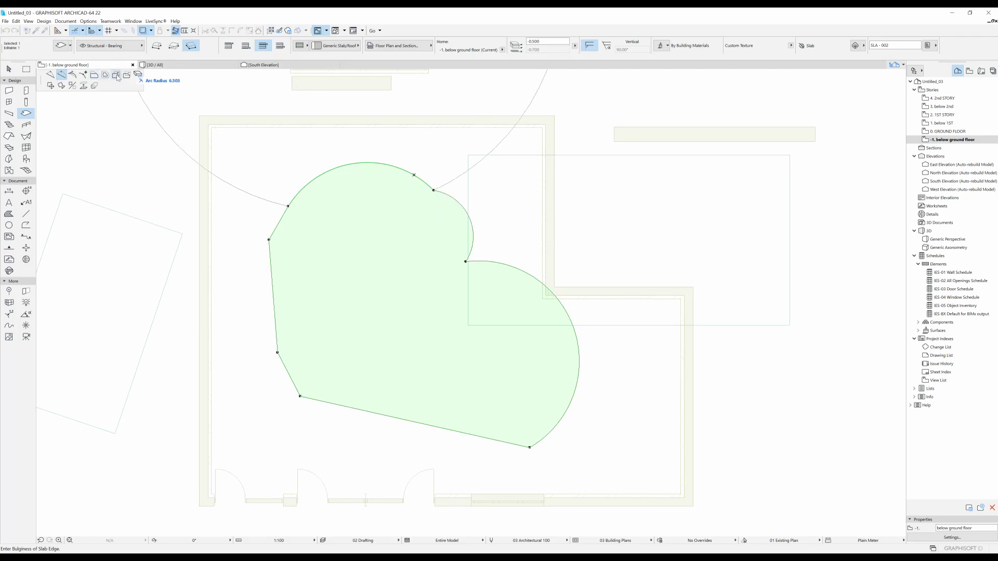
left_click(118, 77)
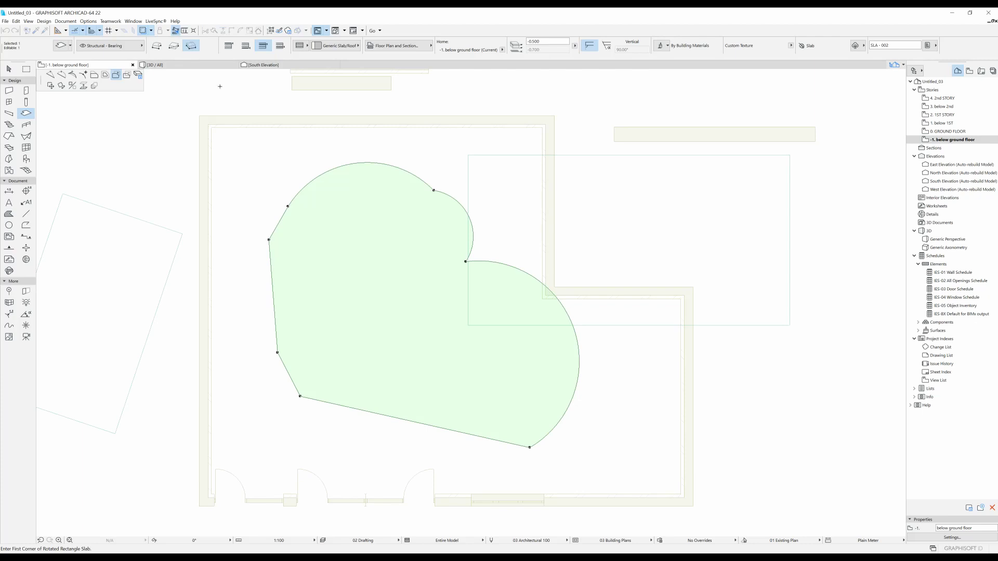
left_click(349, 409)
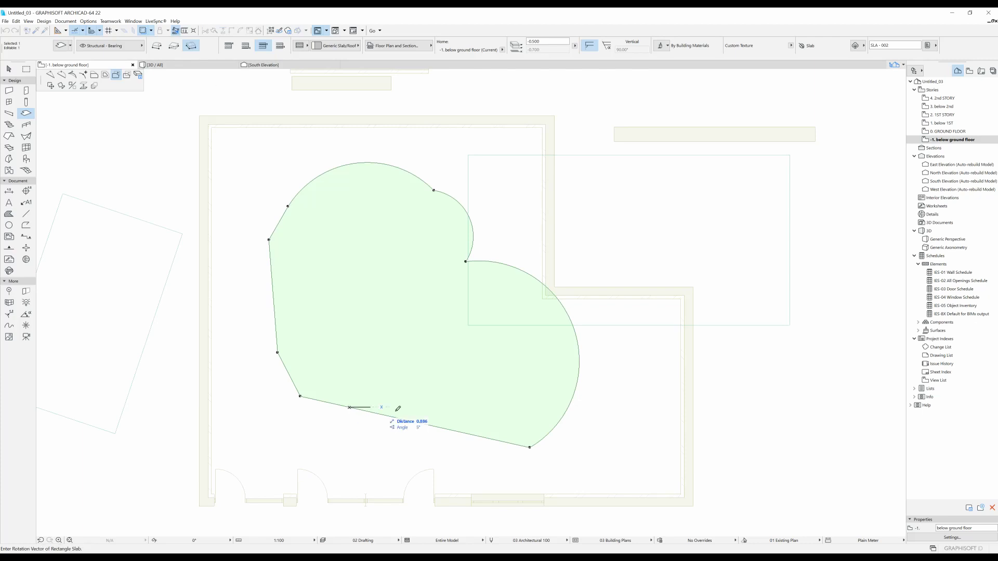
left_click(458, 432)
left_click(432, 502)
scroll(349, 281, "down", 2)
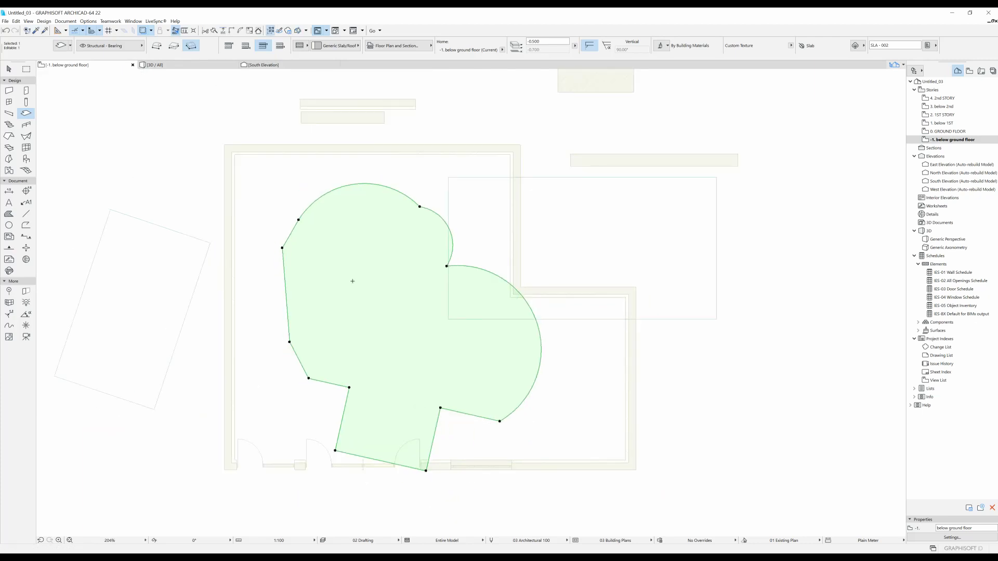
Cut a large rotated rectangular hole through the middle of the slab
left_click(351, 186)
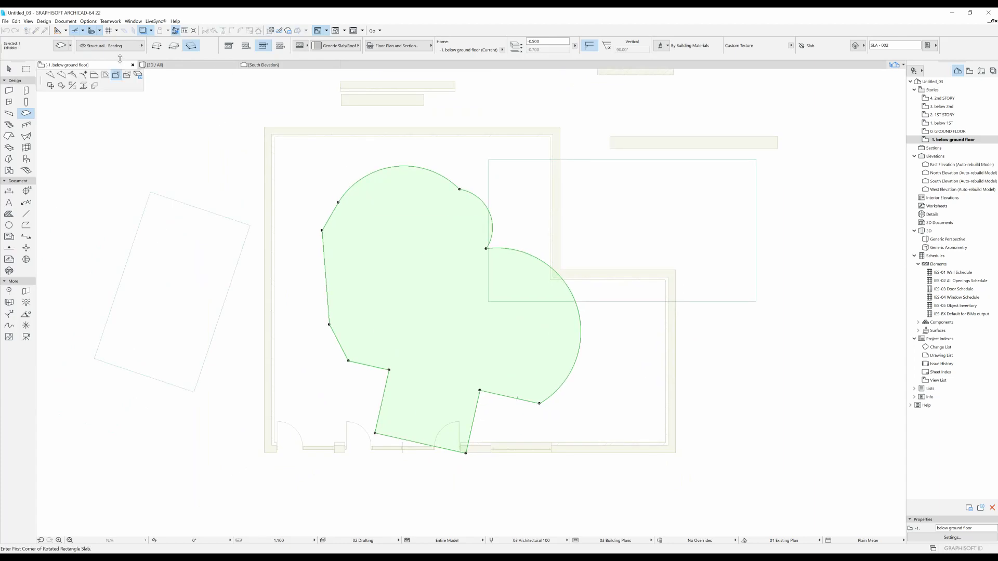
left_click(378, 248)
left_click(460, 312)
left_click(433, 346)
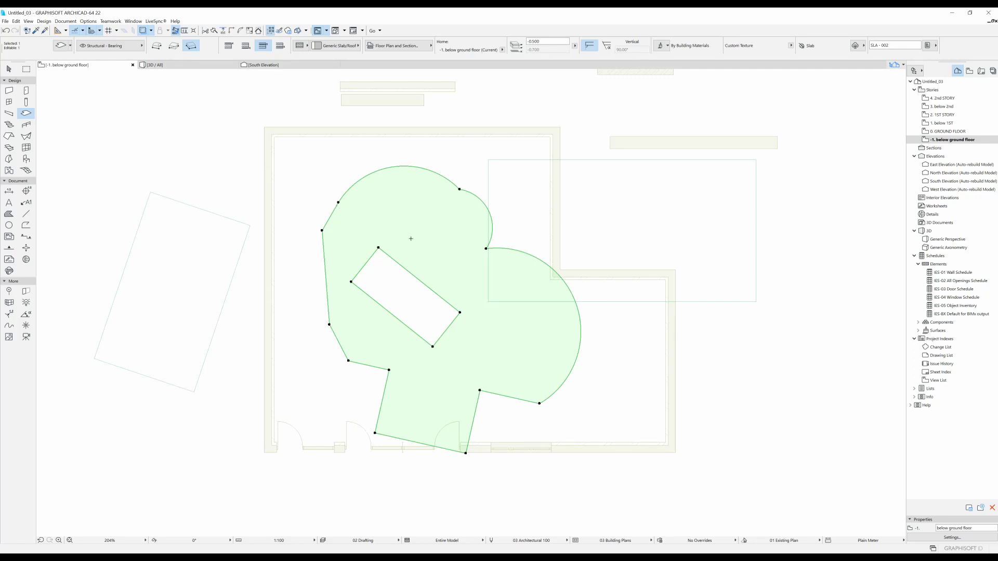
Cut two smaller rotated rectangular holes, one under the slab's north arc and one inside its east lobe
left_click(394, 198)
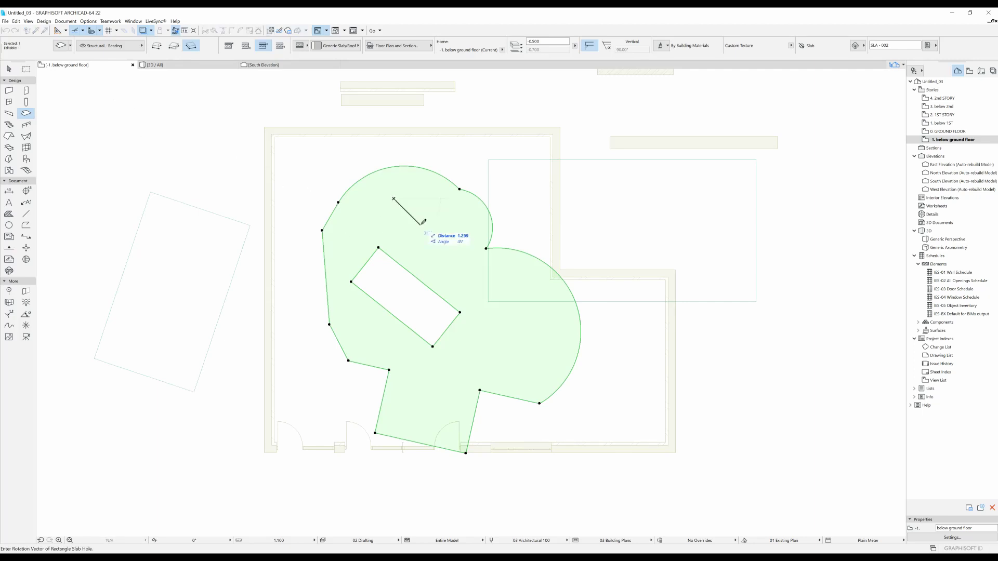
left_click(433, 225)
left_click(420, 242)
left_click(493, 321)
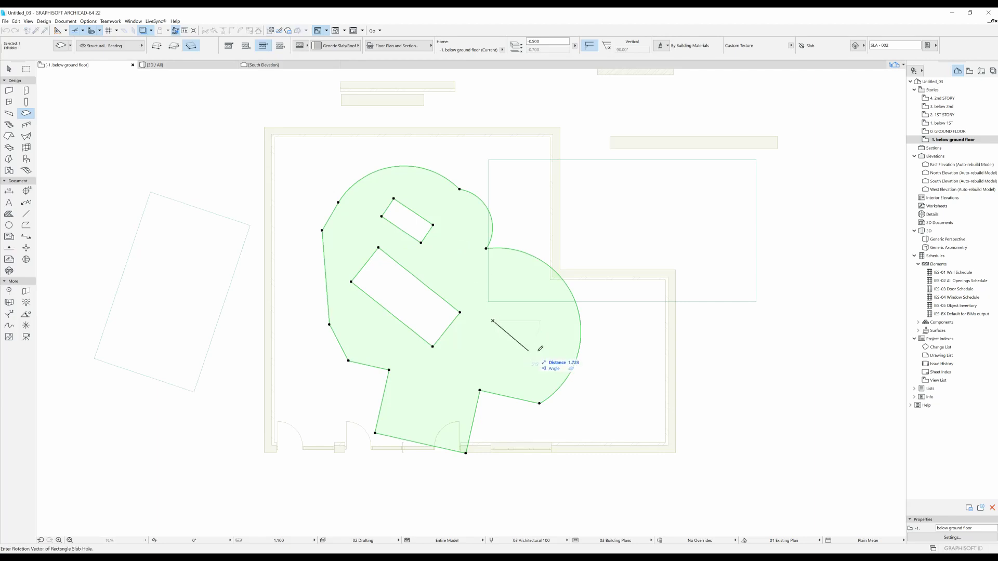
left_click(537, 308)
left_click(543, 330)
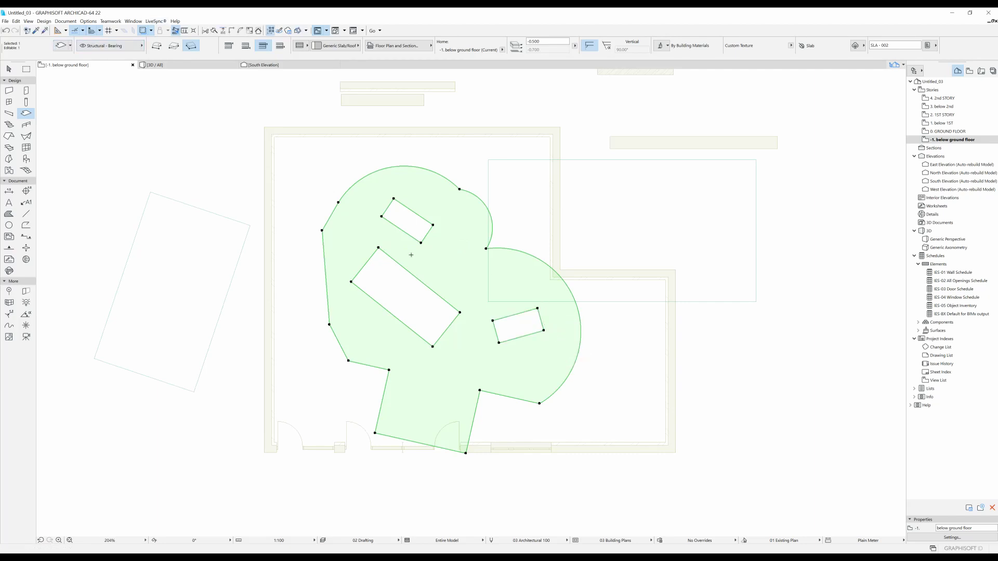
Move the whole slab with its holes a short distance to the north-west
left_click(410, 274)
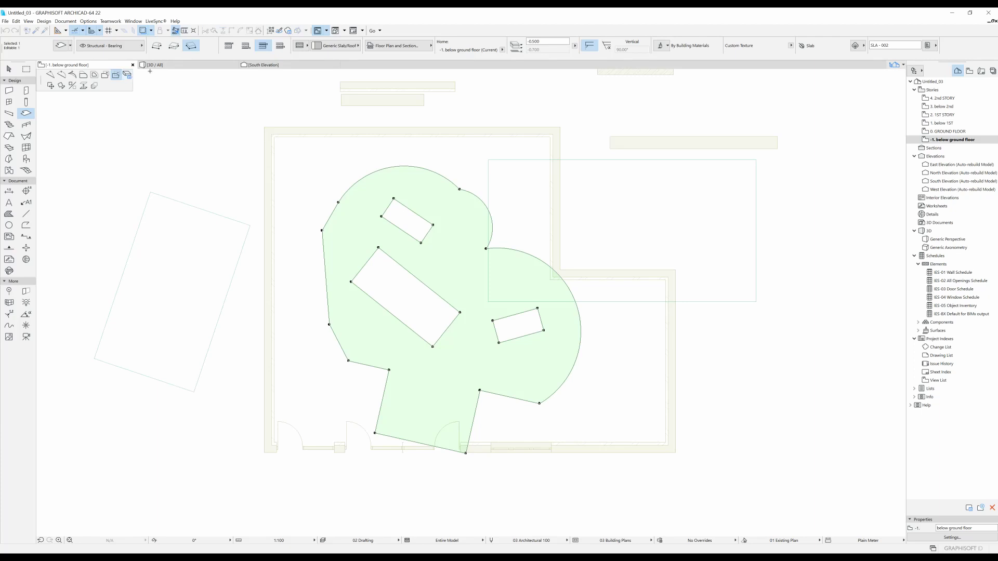
left_click(50, 87)
left_click(50, 86)
left_click(411, 273)
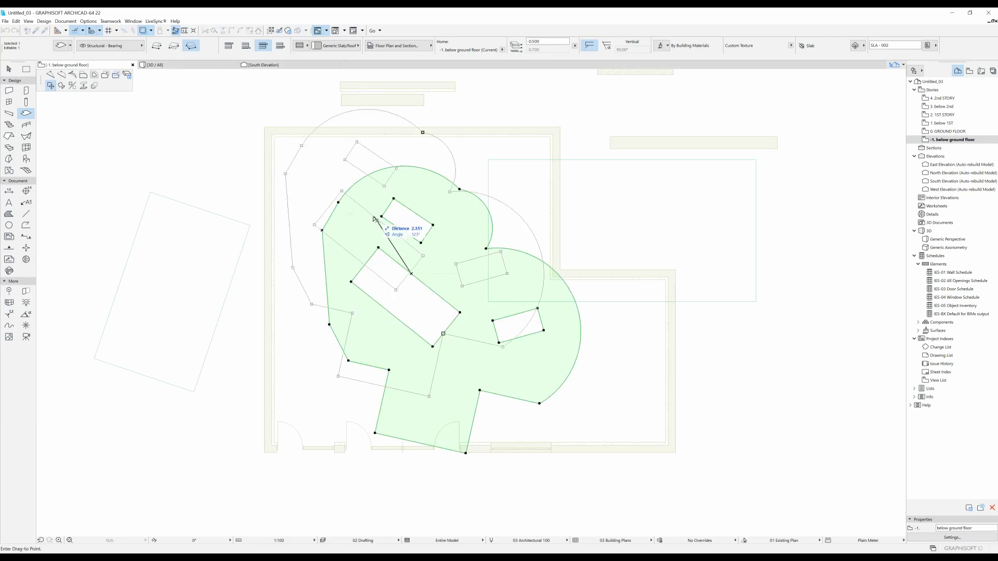
left_click(384, 247)
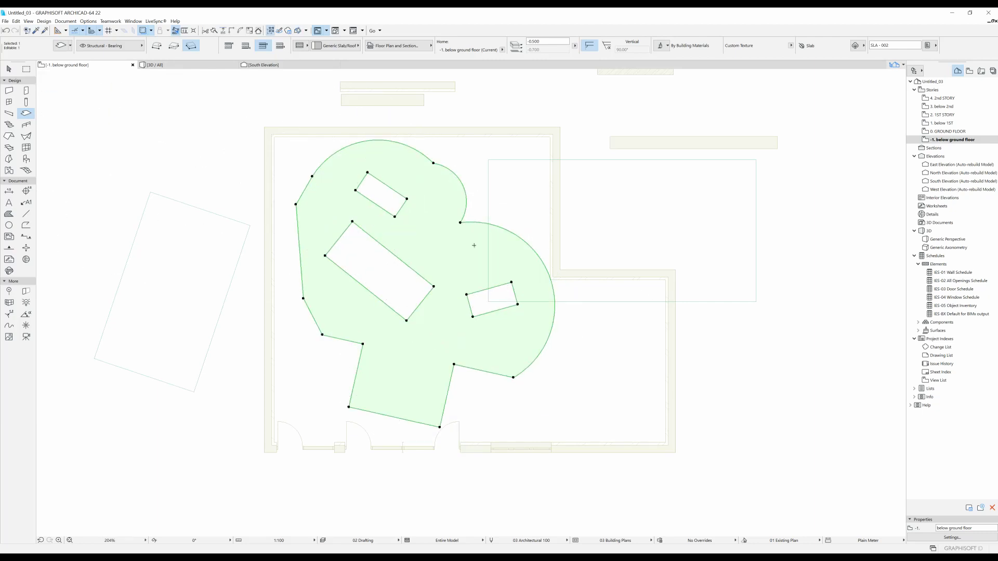
Use the Drag command to move the whole slab south-east across the building's stepped corner
key("ctrl+d")
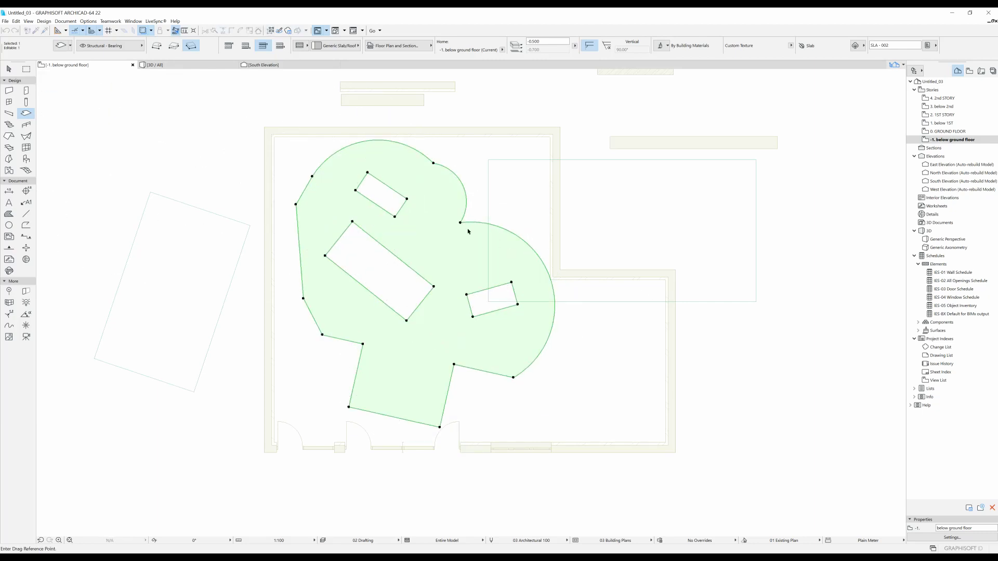
left_click(510, 251)
left_click(589, 276)
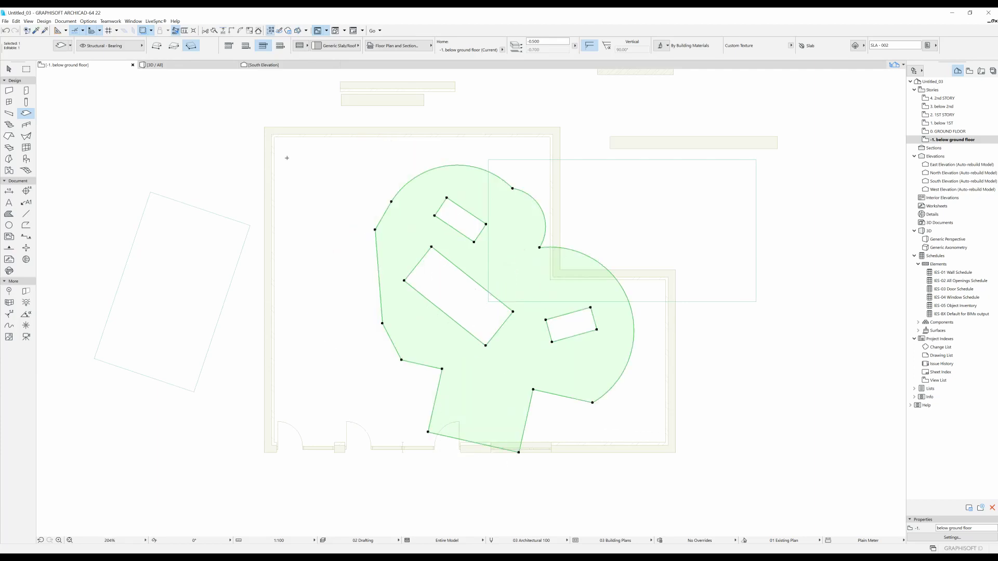
Move the whole slab west so it lies mostly within the building's walls
left_click(440, 254)
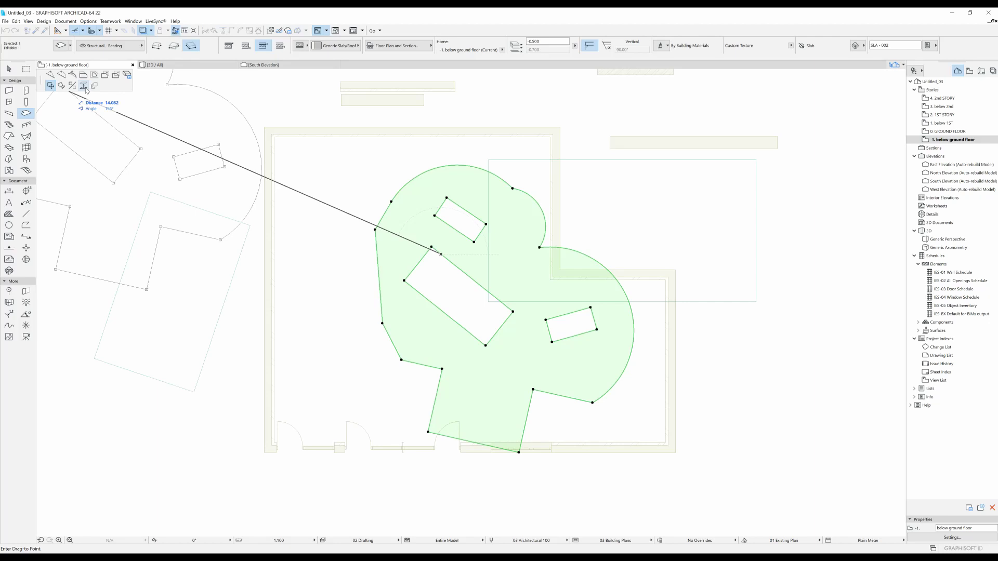
left_click(105, 74)
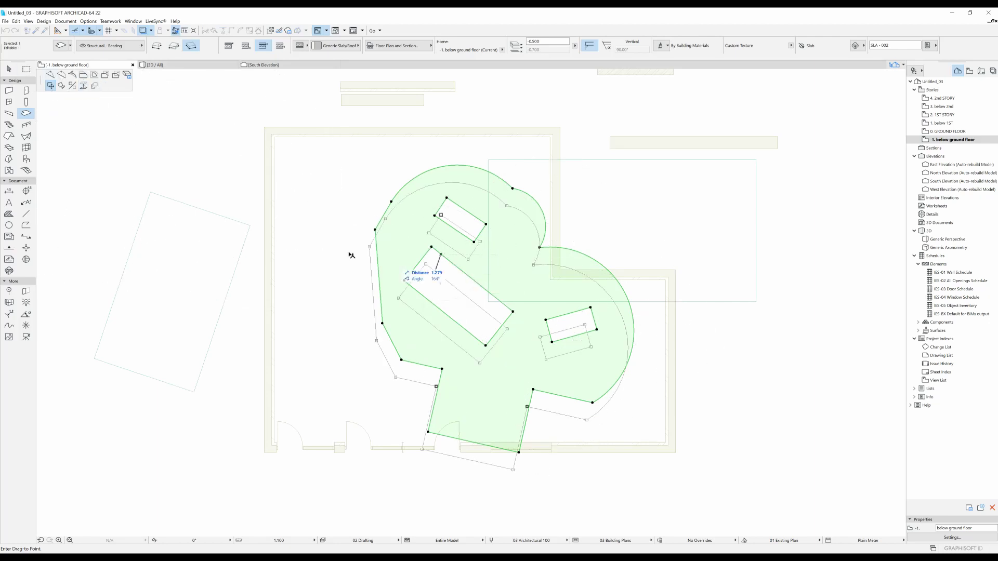
left_click(379, 257)
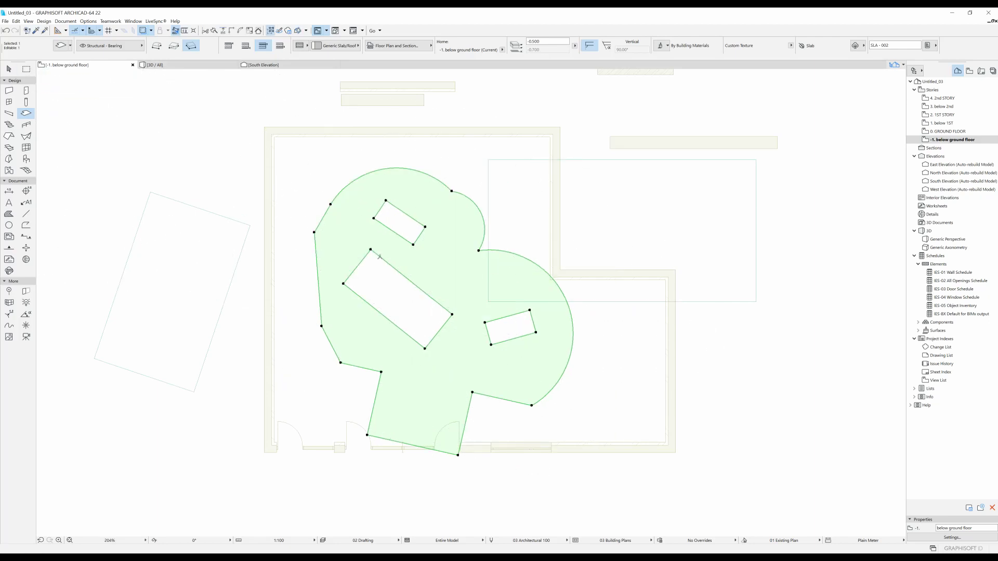
left_click(413, 219)
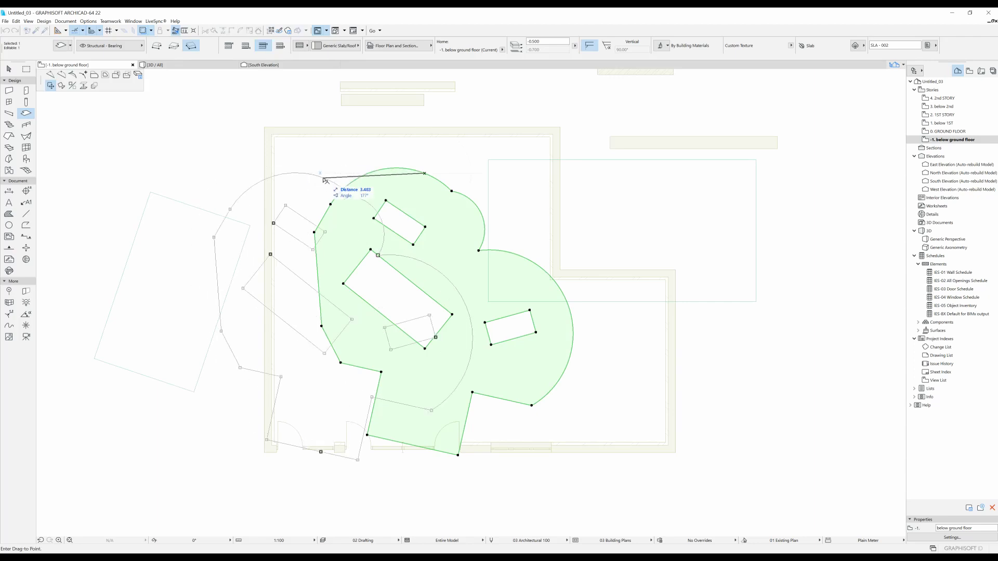
key("Escape")
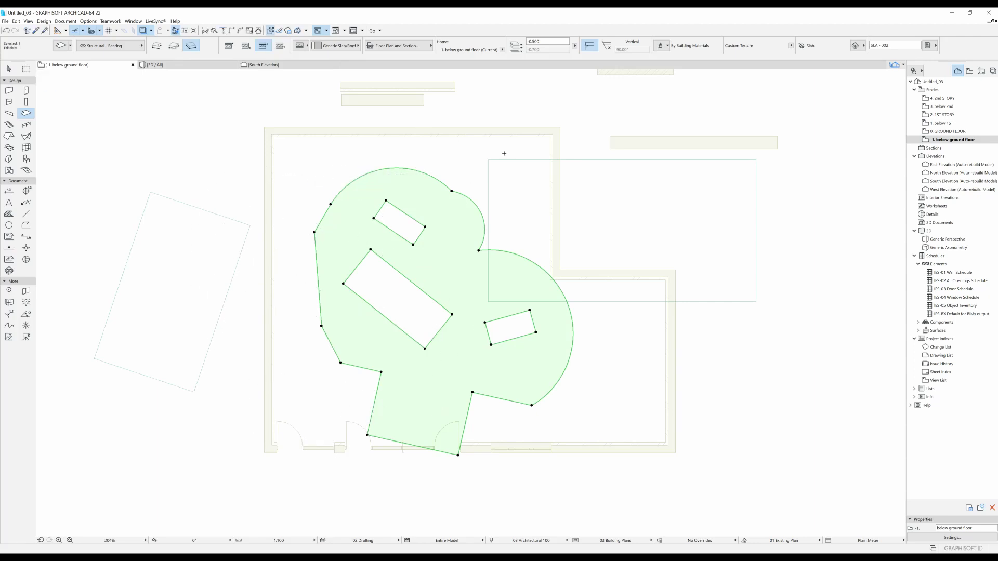
Delete the reshaped slab and the two rectangular slabs east and west of it
key("Delete")
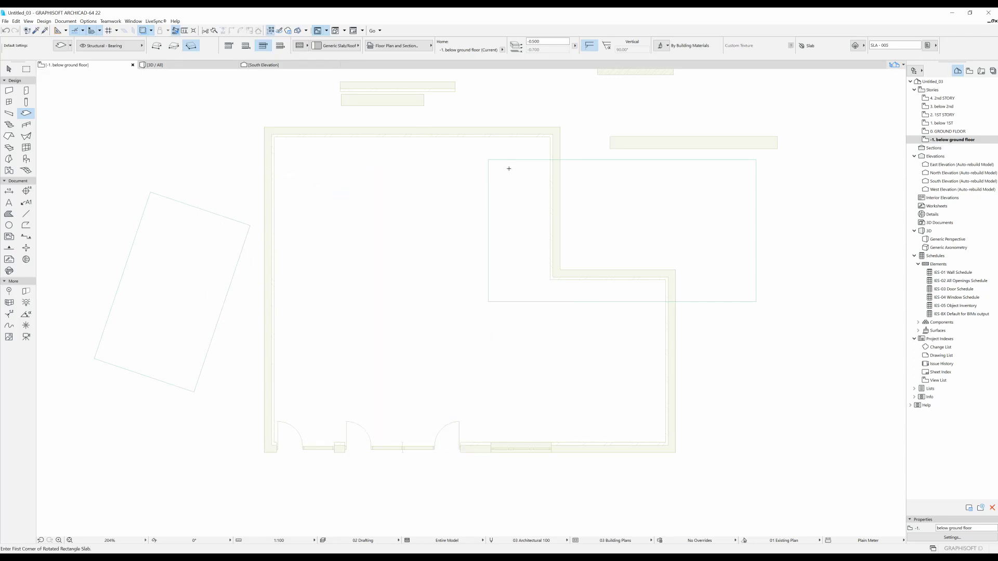
left_click(508, 168, "shift")
left_click(217, 223, "shift")
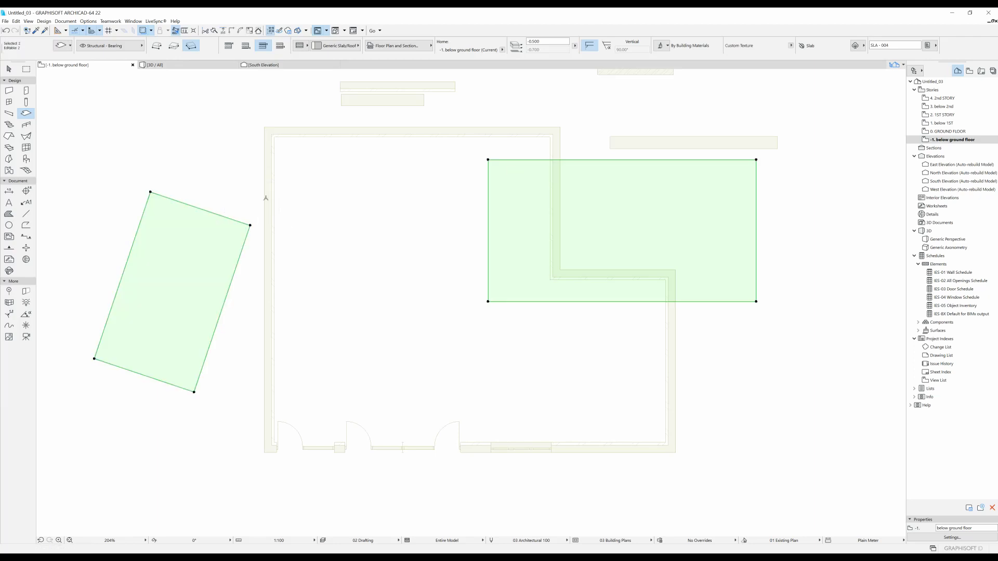
key("Delete")
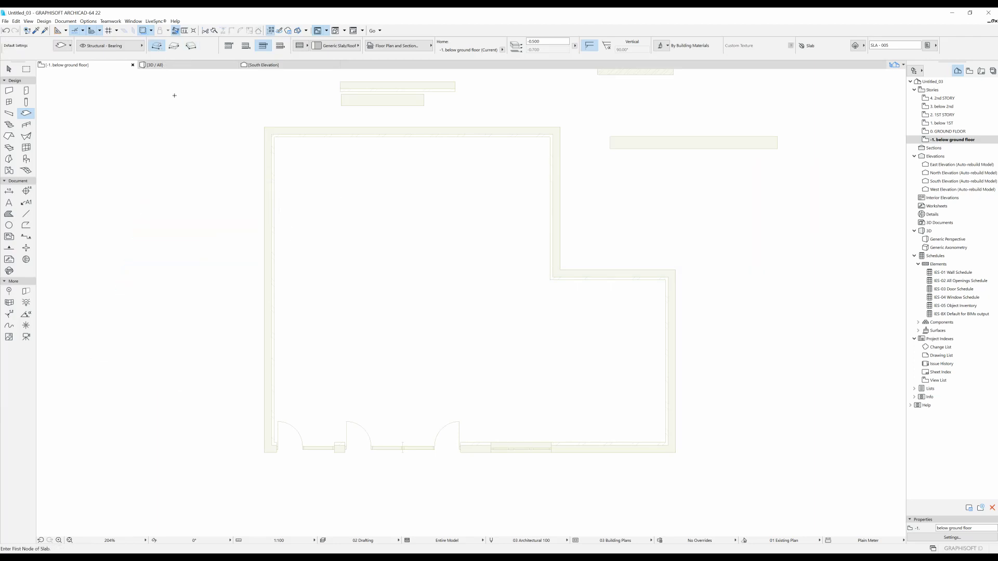
Draw a polygonal slab tracing all six outer corners of the building's L-shaped walls
left_click(191, 45)
left_click(156, 46)
left_click(264, 127)
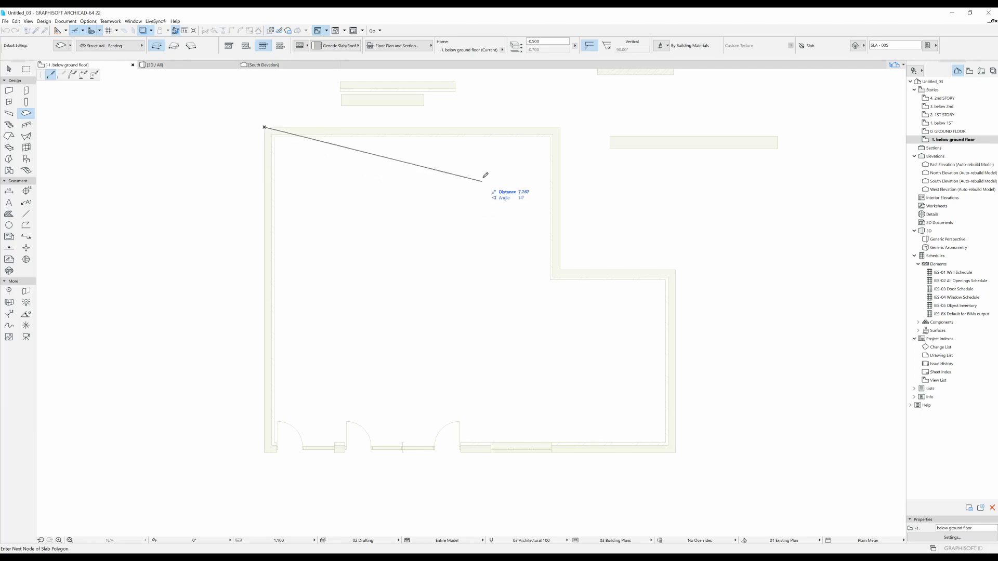
left_click(559, 127)
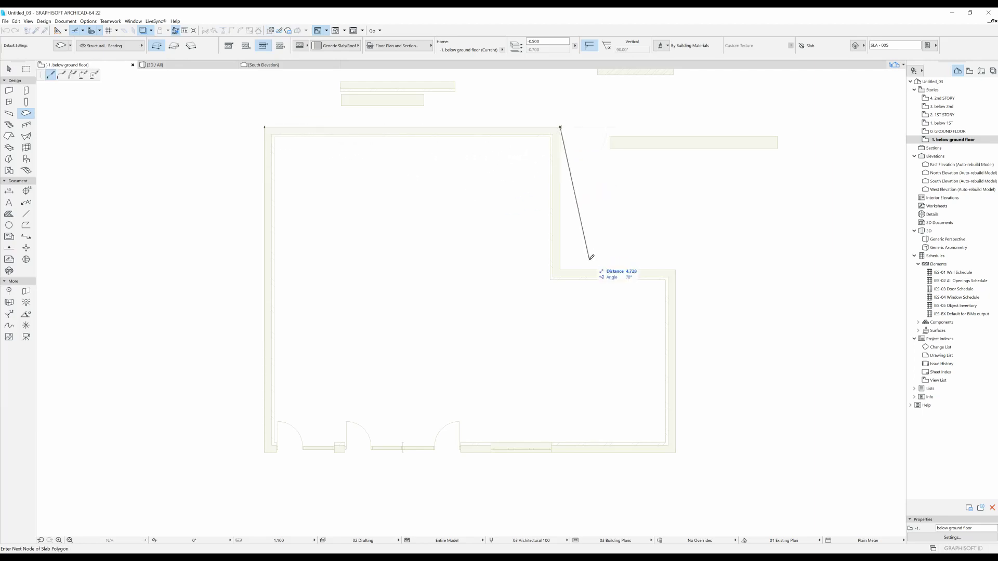
left_click(560, 270)
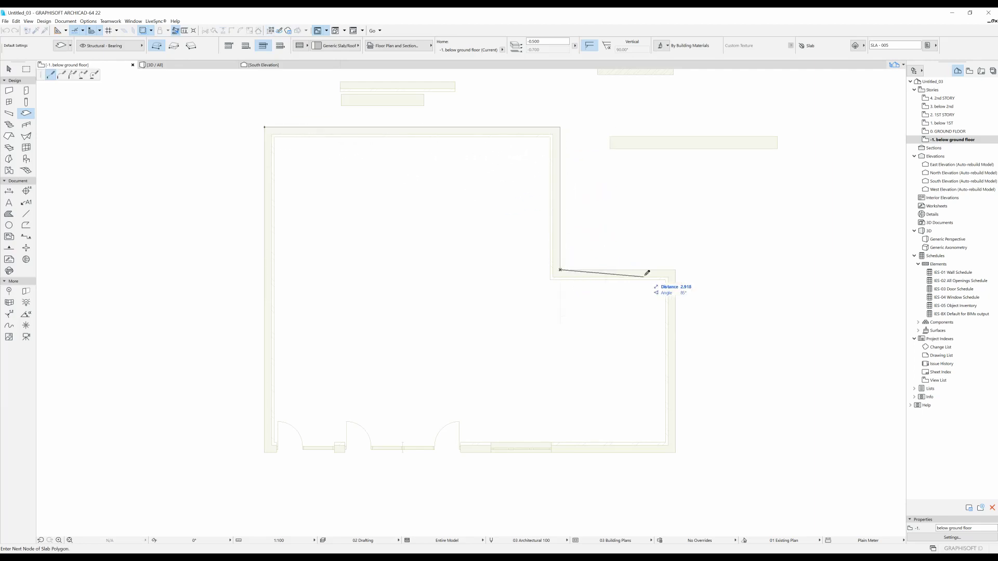
left_click(675, 269)
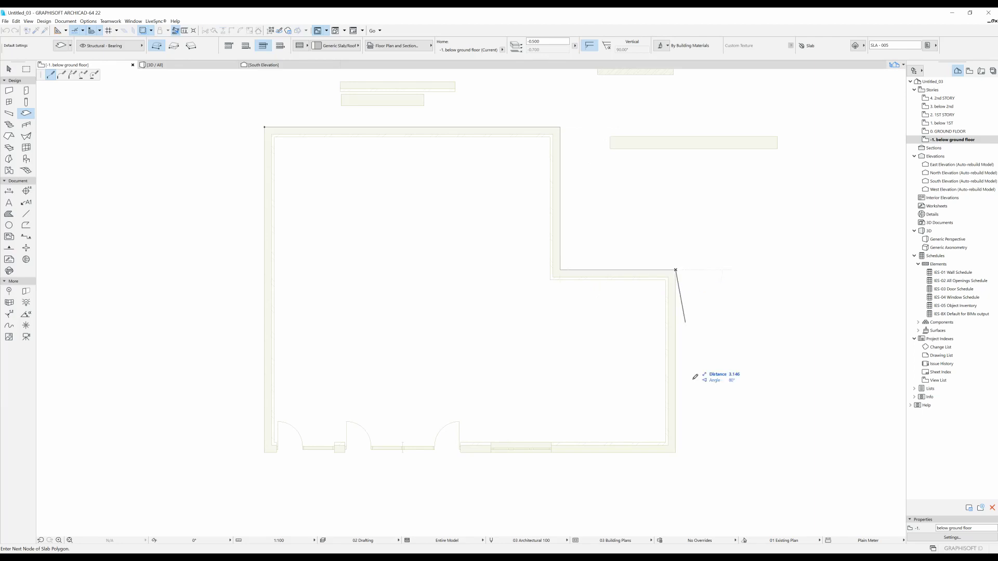
left_click(675, 452)
left_click(264, 452)
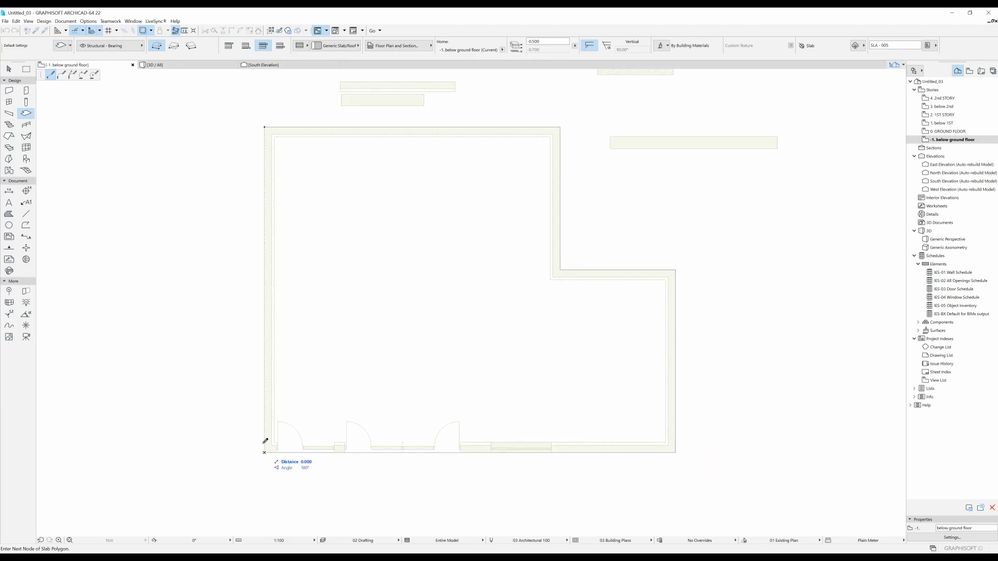
left_click(265, 127)
Enclose the building plan in a rectangular marquee and show that area in 3D
scroll(419, 212, "down", 3)
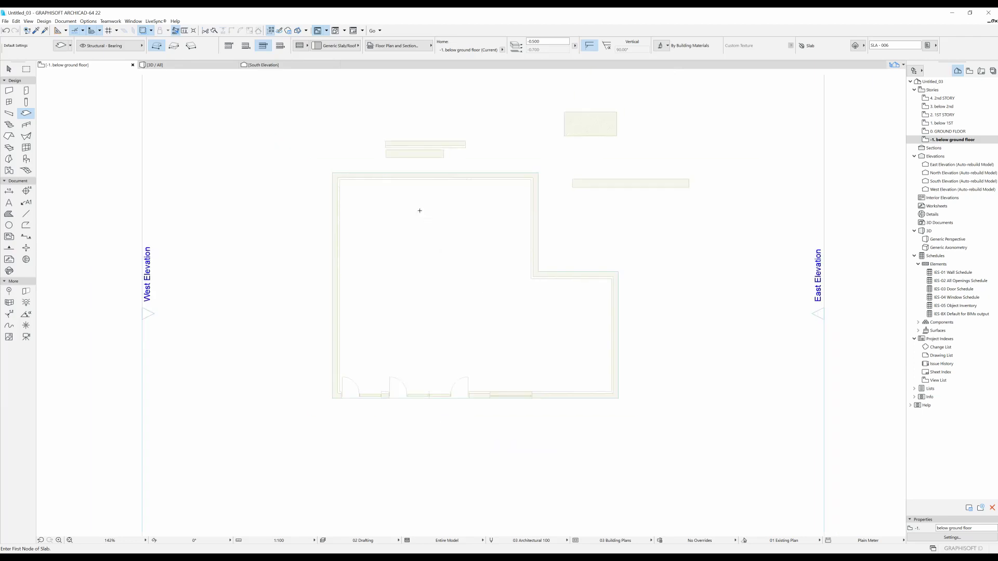
left_click(26, 69)
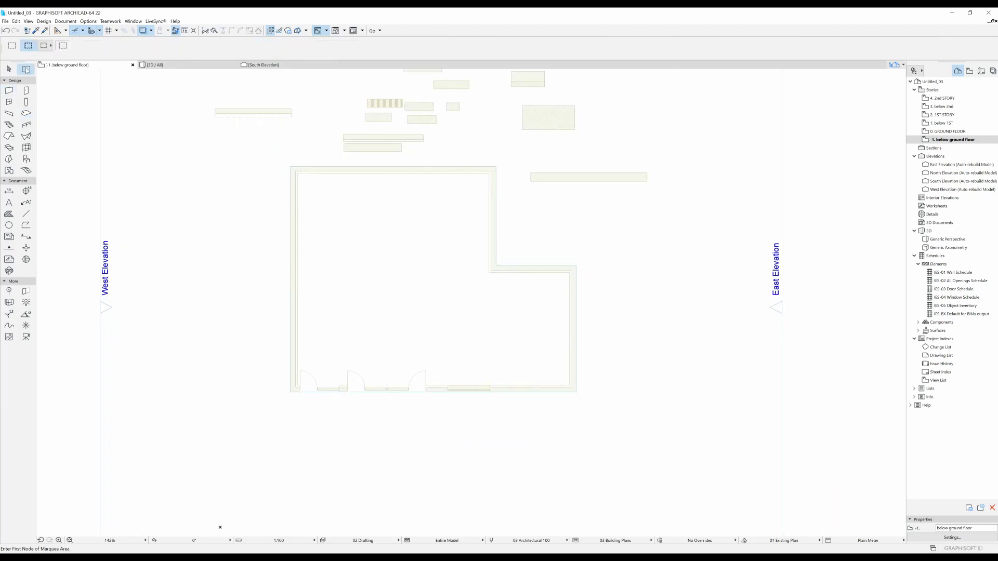
left_click(263, 159)
left_click(630, 417)
key("F5")
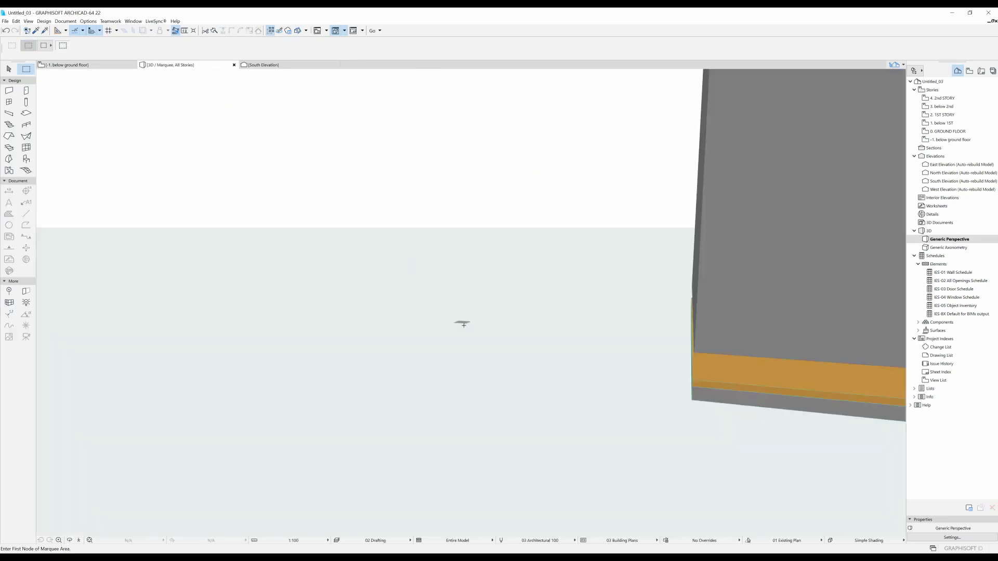
Raise the slab vertically by 0.400 so its top edge meets the bottom of the ground-floor walls
scroll(540, 306, "down", 5)
middle_click_drag(697, 261, 671, 381, "shift")
scroll(671, 381, "up", 5)
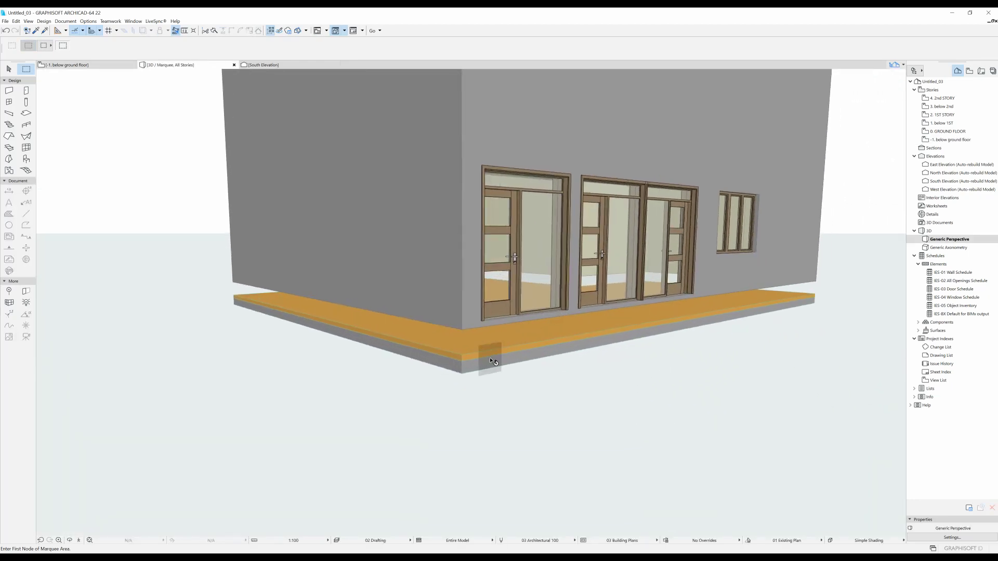
left_click(491, 361, "shift")
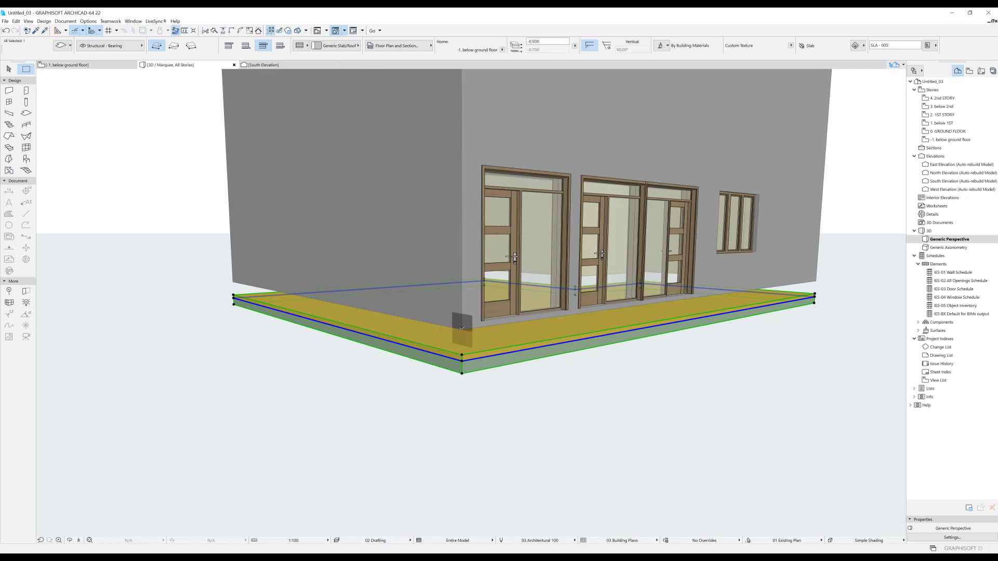
key("ctrl+d")
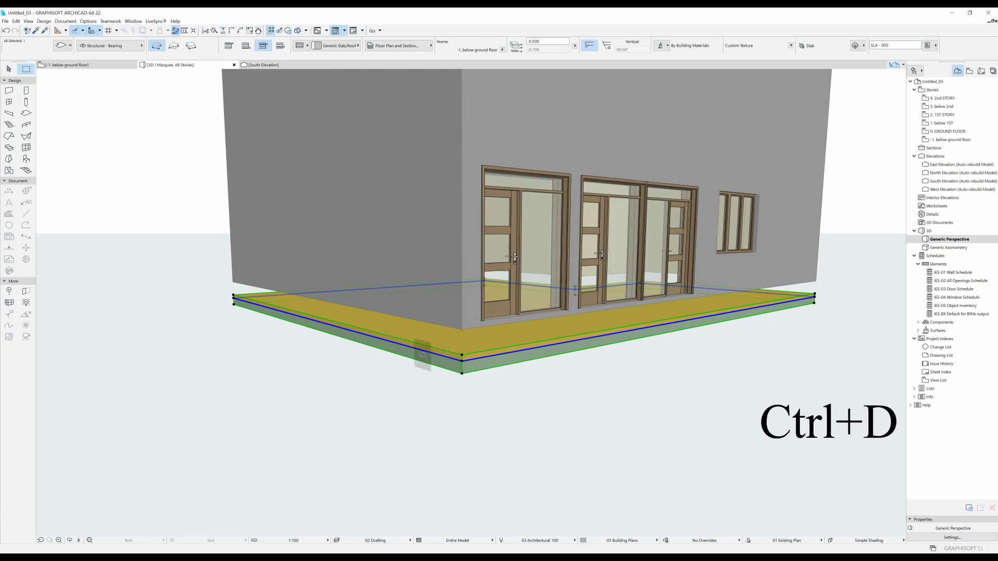
left_click(461, 357)
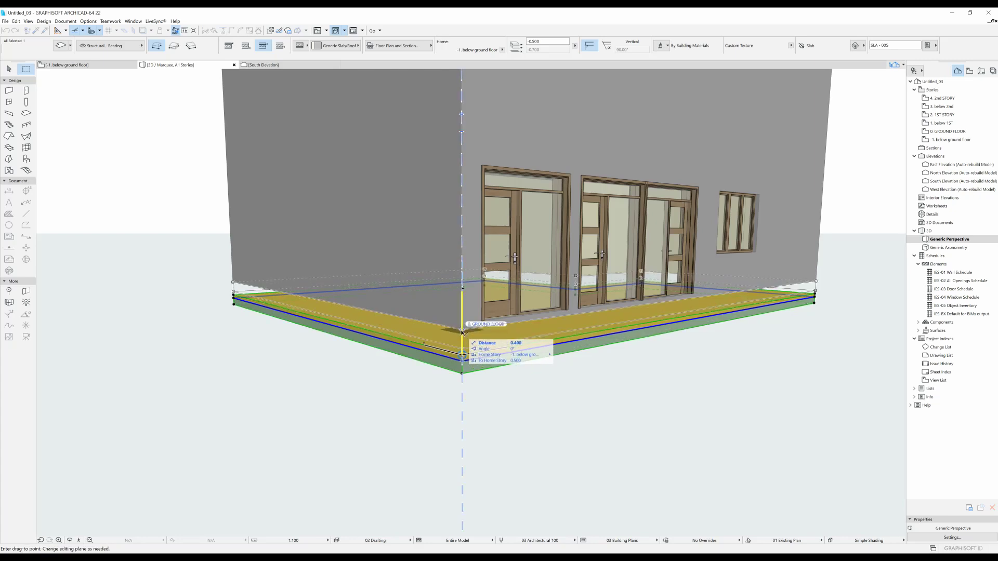
left_click(463, 331)
key("Escape")
Isolate the slab in the 3D view, hiding the rest of the building
scroll(499, 374, "up", 5)
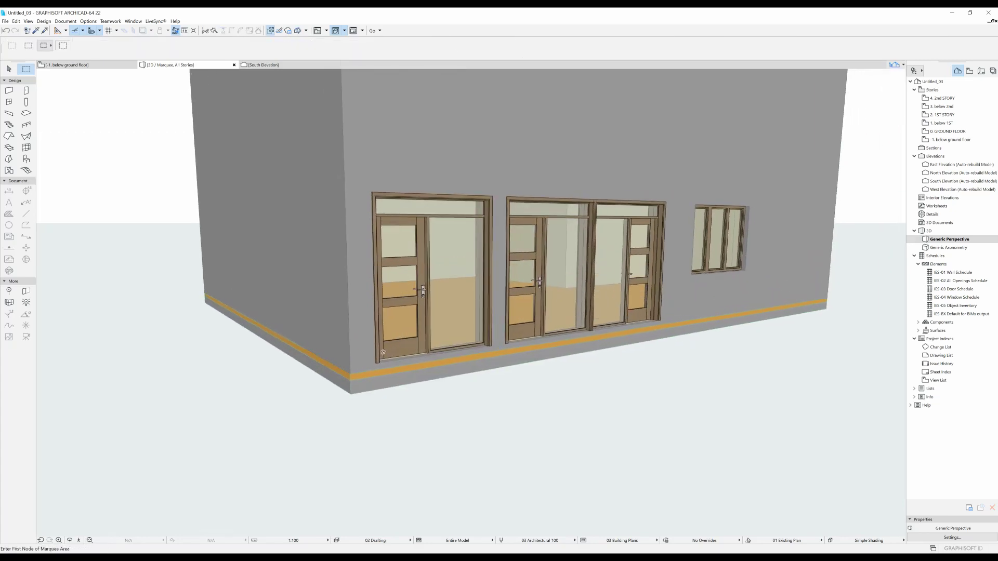
middle_click_drag(382, 352, 374, 348, "shift")
key("F5")
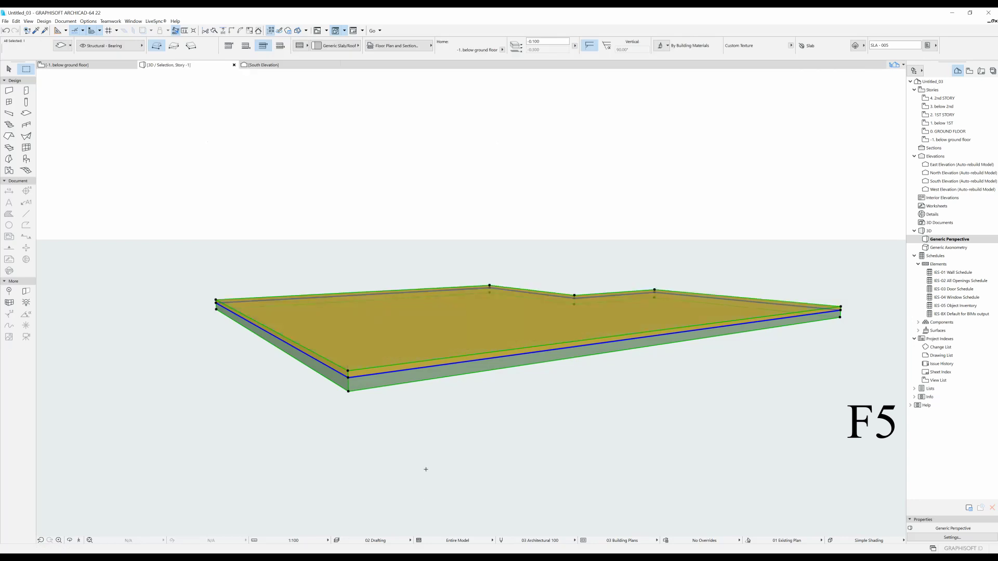
middle_click_drag(425, 467, 415, 385, "shift")
scroll(415, 385, "up", 5)
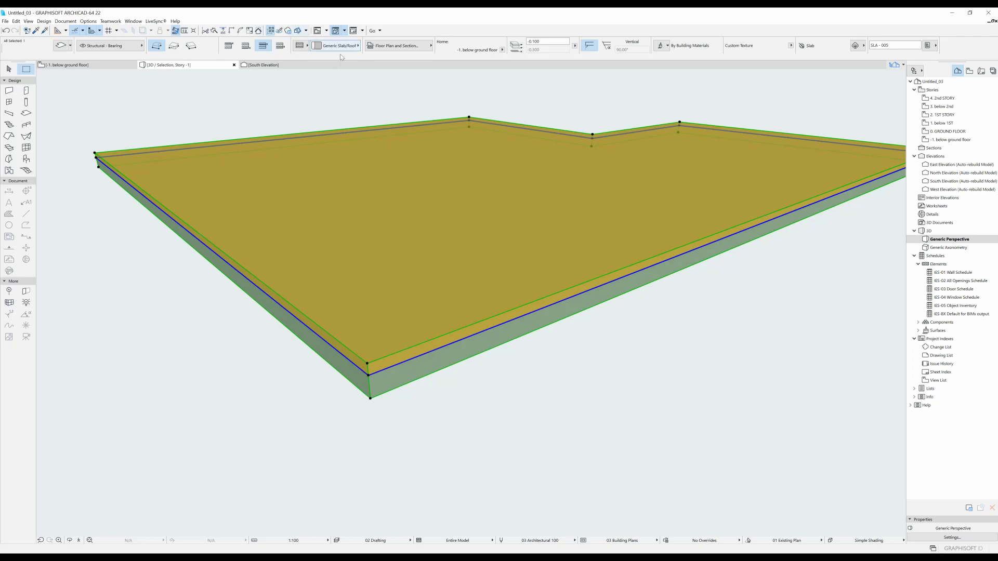
Switch the slab's structure to basic concrete and return it to the Generic Slab/Roof composite
left_click(301, 47)
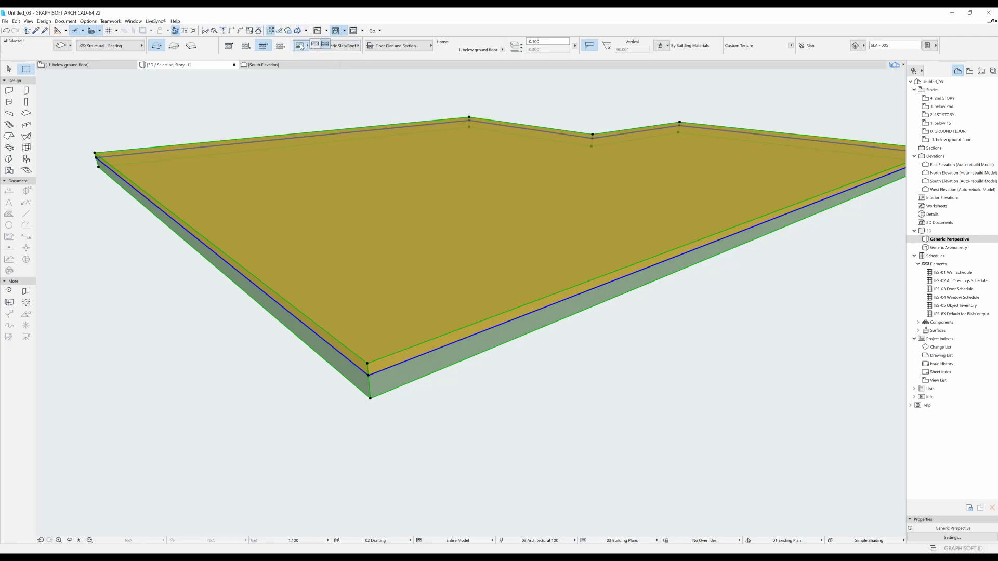
key("ctrl+z")
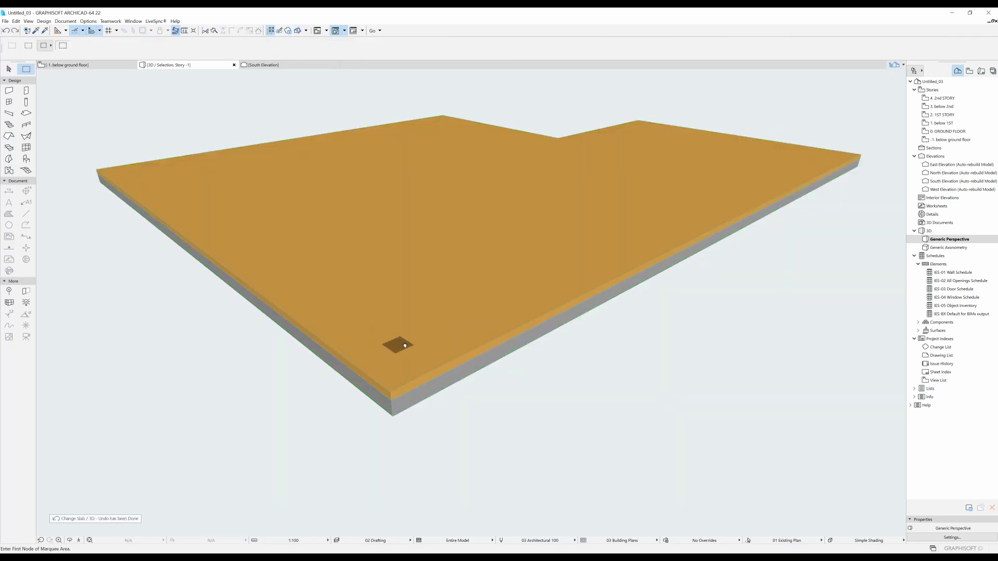
left_click(421, 337)
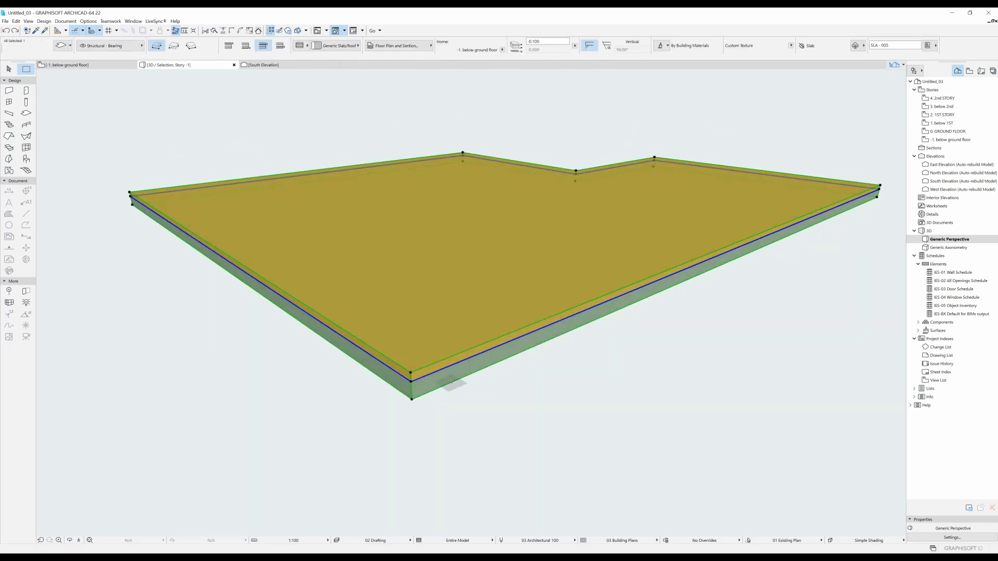
left_click(307, 47)
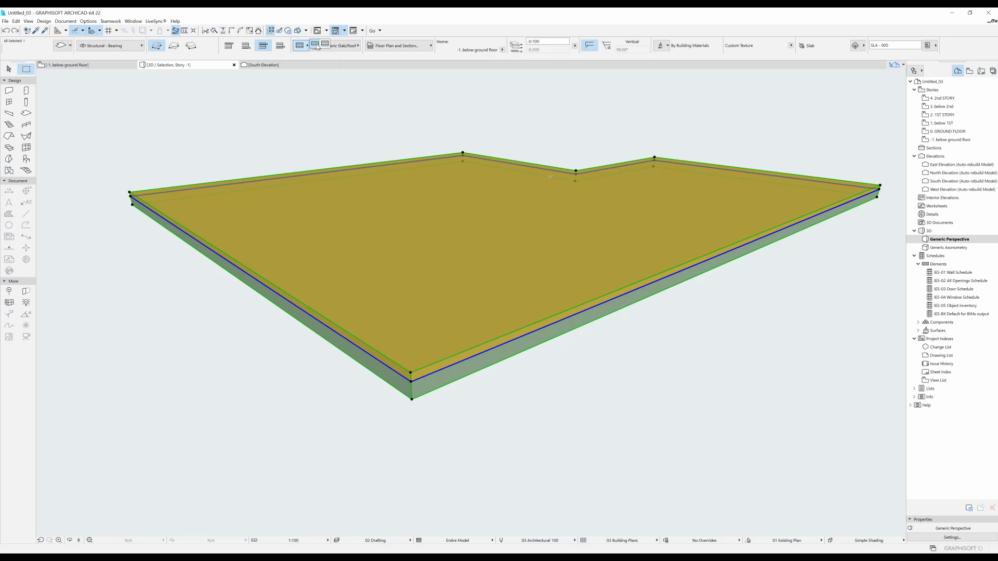
left_click(316, 45)
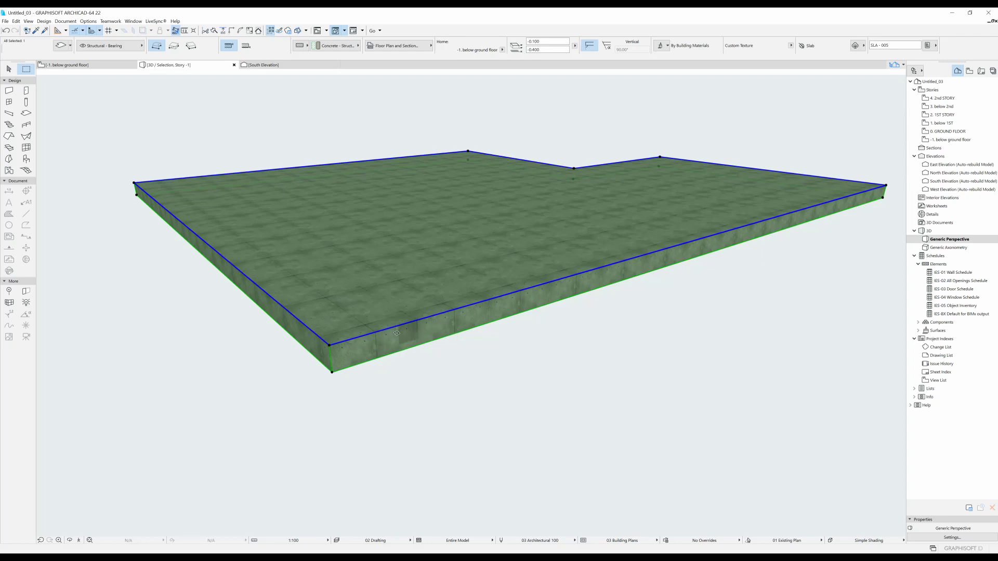
left_click(301, 46)
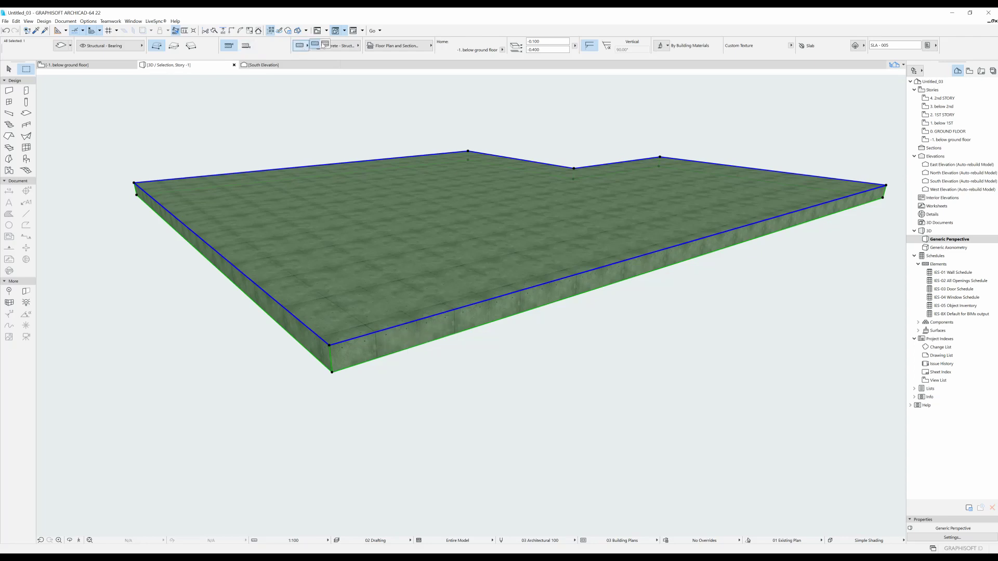
left_click(325, 44)
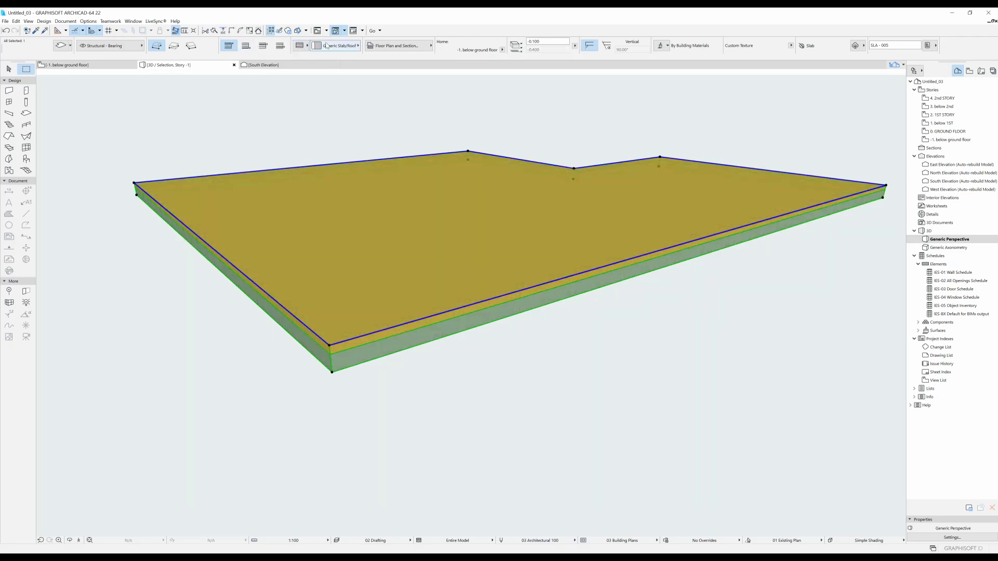
Change the isolated slab's composite structure to Generic Roof/Shell
middle_click_drag(339, 290, 559, 320, "shift")
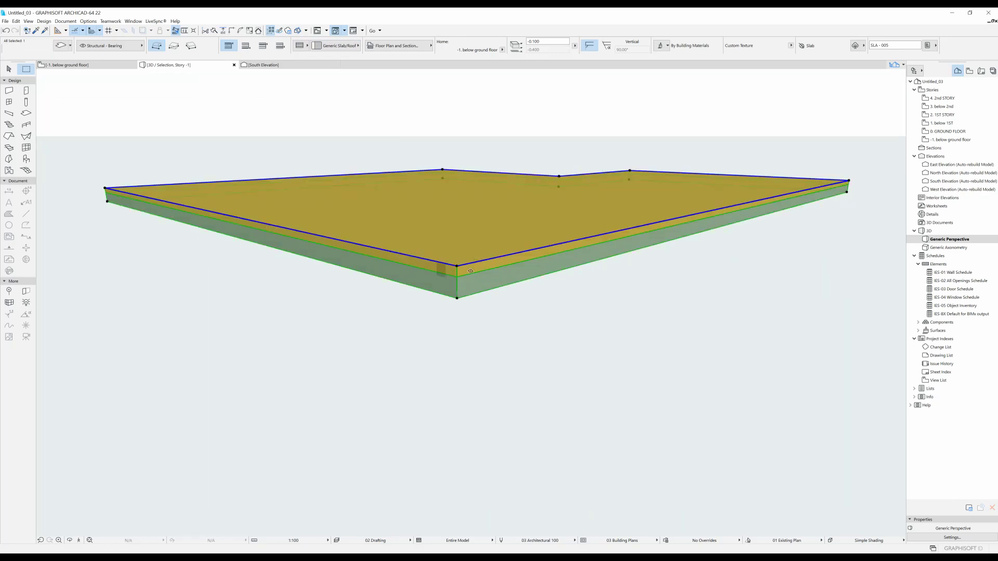
middle_click_drag(470, 271, 399, 280, "shift")
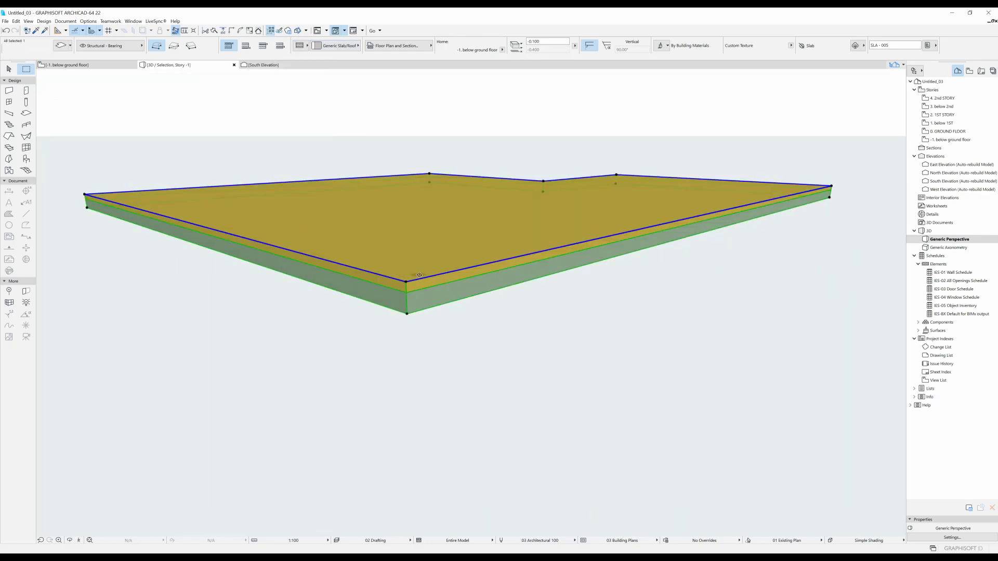
left_click(342, 47)
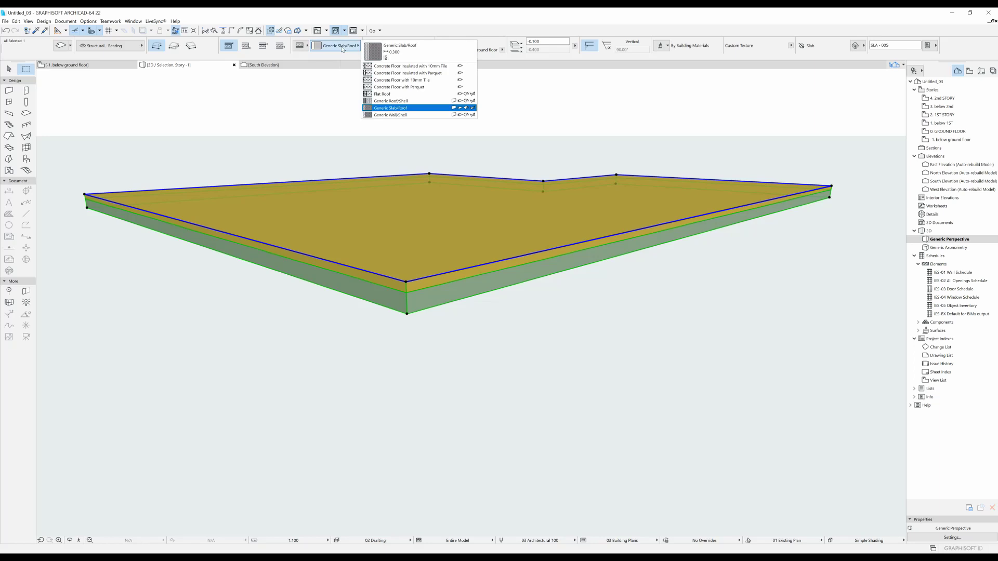
left_click(399, 102)
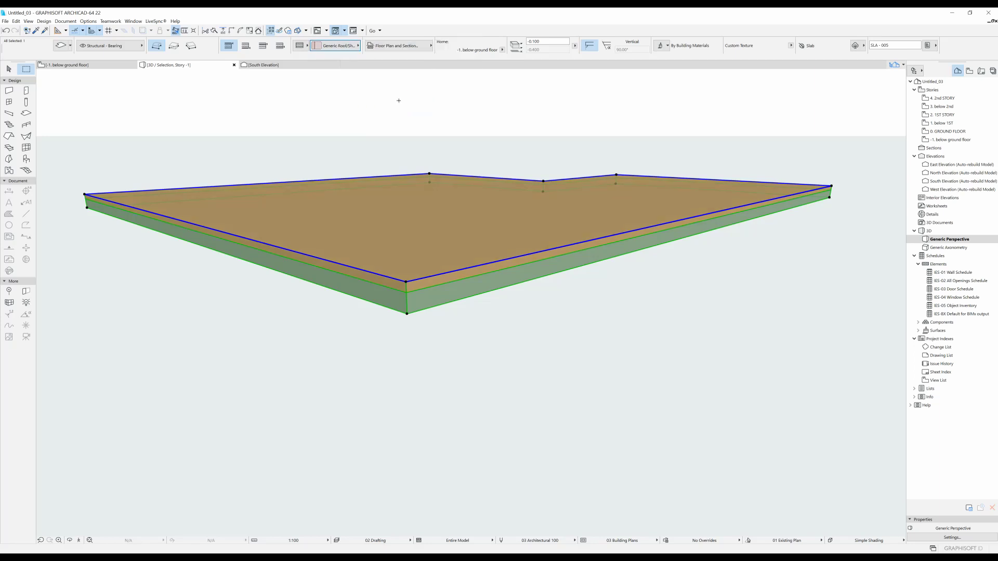
Change the slab's composite to Concrete Floor with Parquet and inspect its layers at the slab corner
left_click(336, 46)
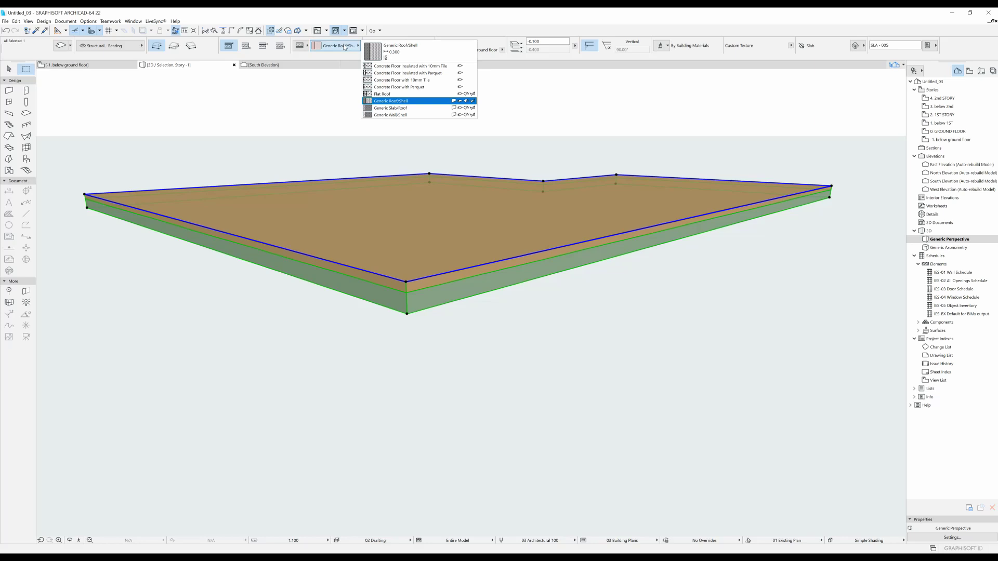
left_click(399, 87)
scroll(411, 311, "up", 5)
left_click(408, 247)
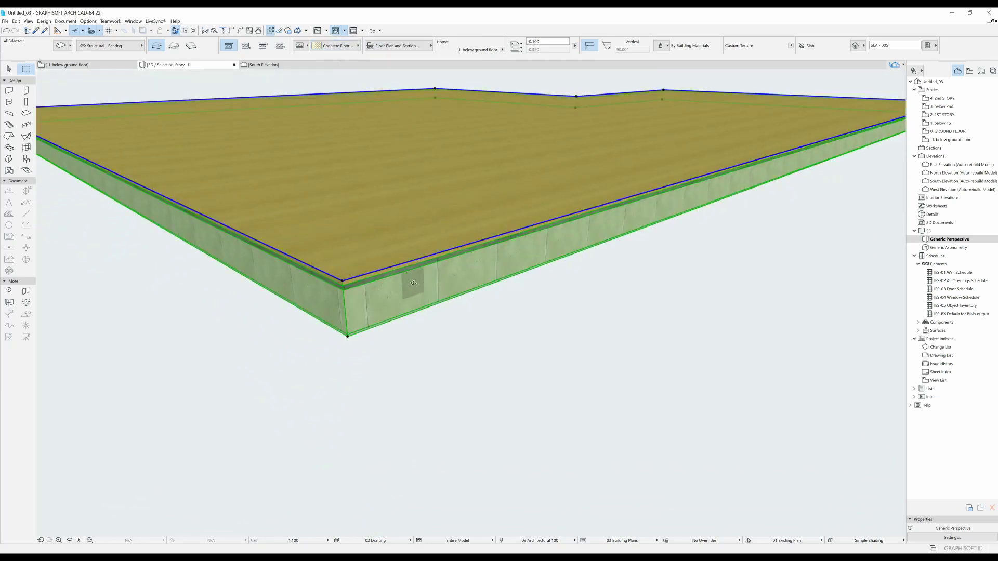
middle_click_drag(427, 341, 395, 379, "shift")
left_click(337, 46)
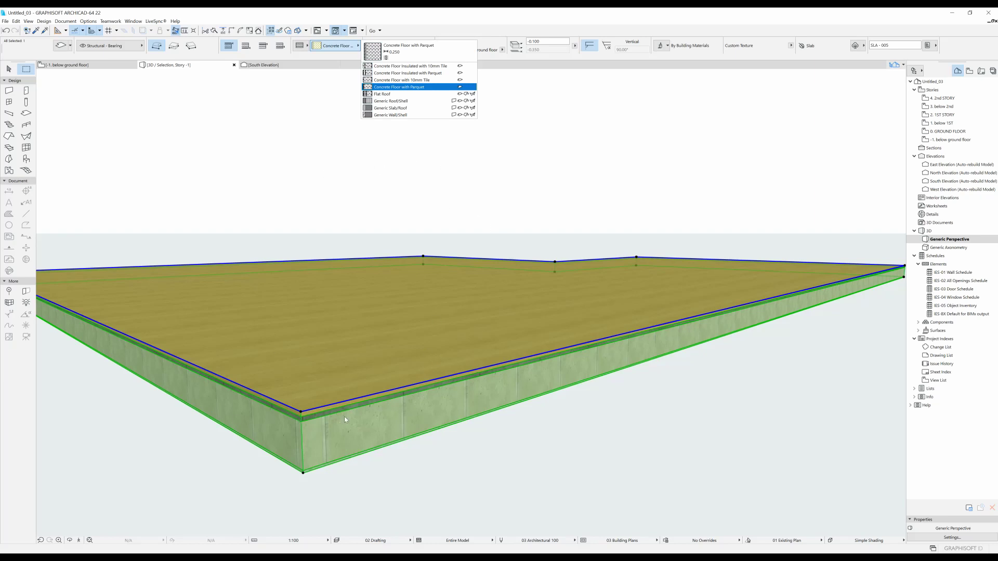
left_click(259, 331)
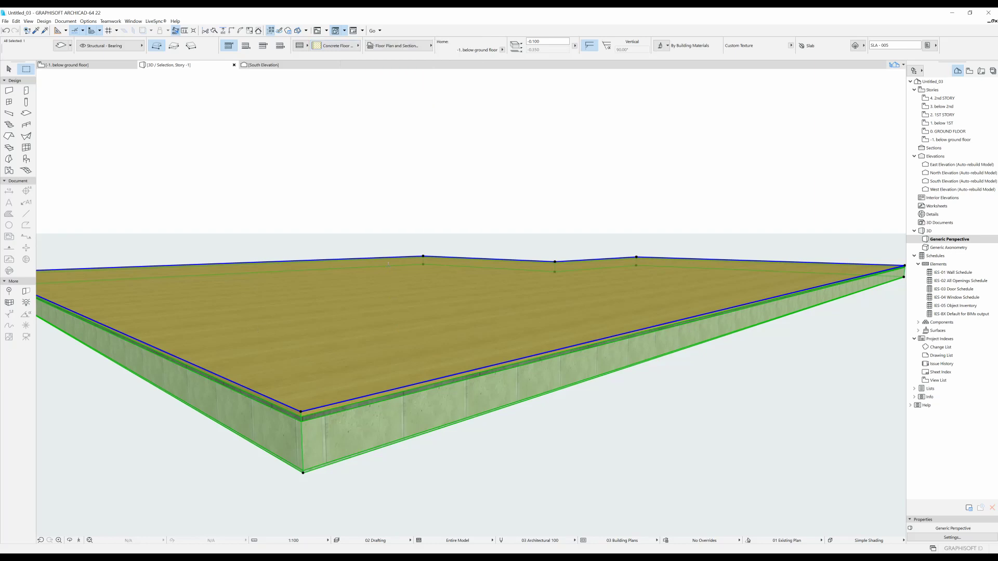
Switch the slab to a basic concrete structure and set its thickness to 0.500
left_click(299, 46)
key("Escape")
left_click(426, 284, "shift")
left_click(317, 45)
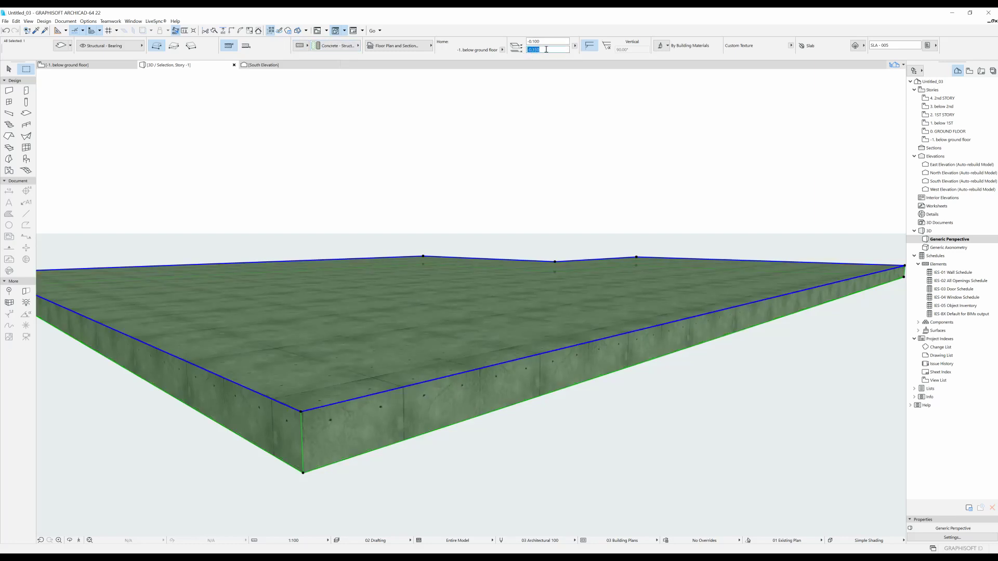
key("Tab")
left_click(552, 50)
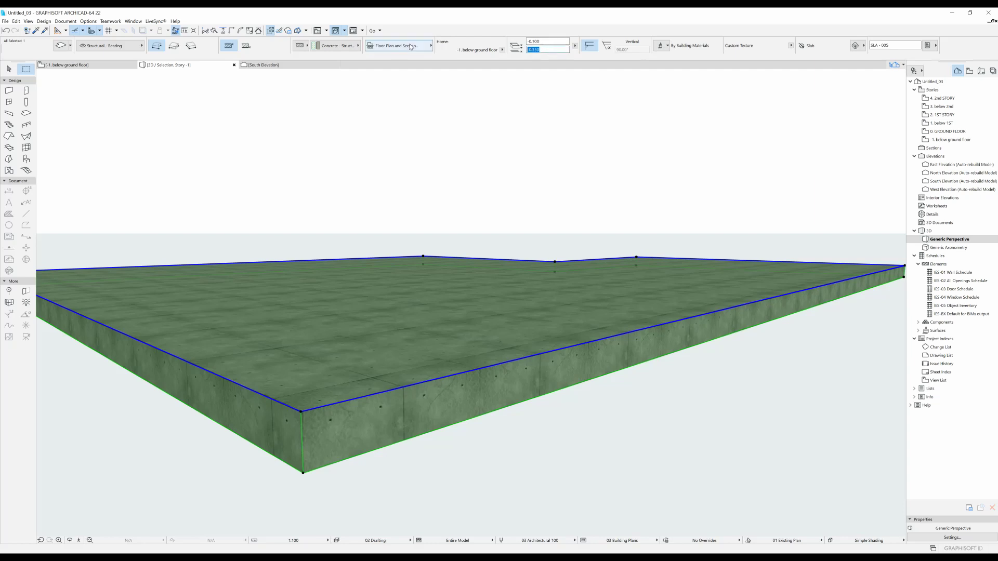
type("-0.5")
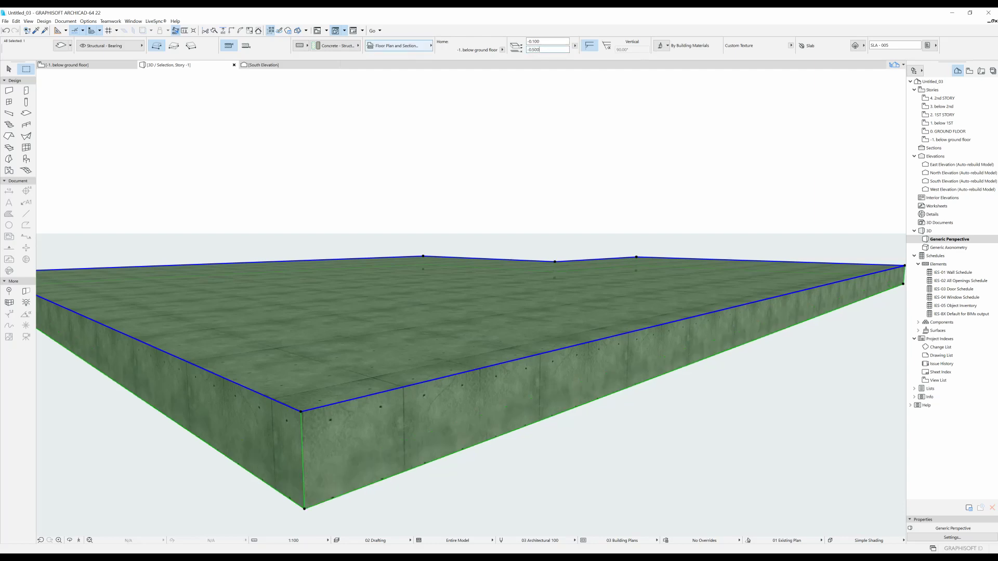
key("Return")
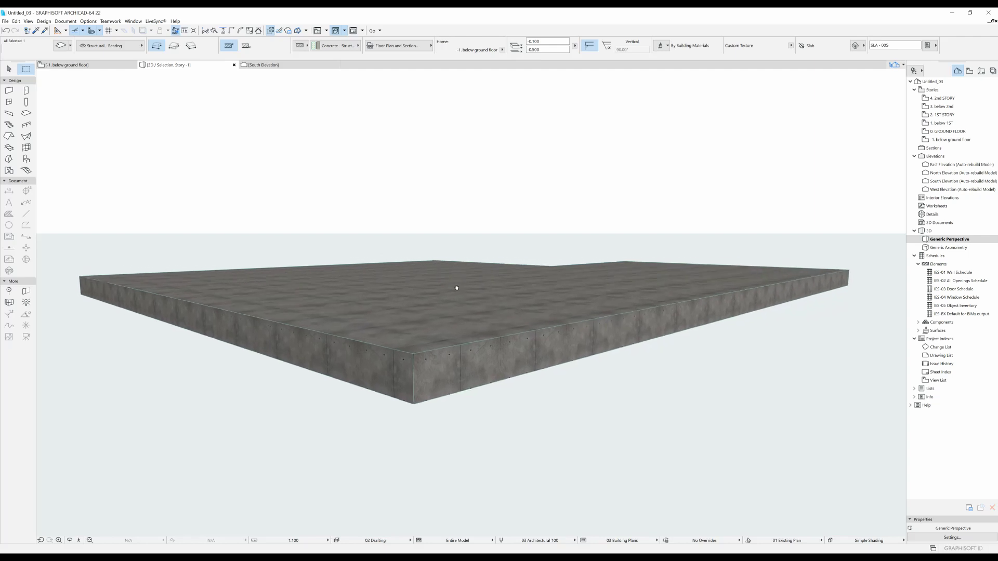
Return the slab to a composite structure and assign the Generic Slab/Roof composite
left_click(301, 46)
left_click(325, 45)
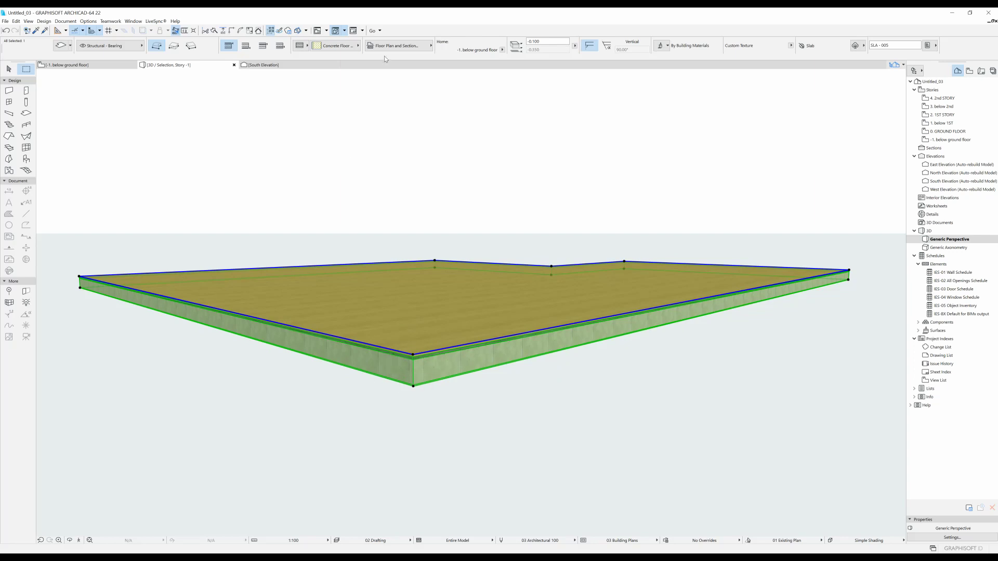
left_click(406, 49)
left_click(330, 46)
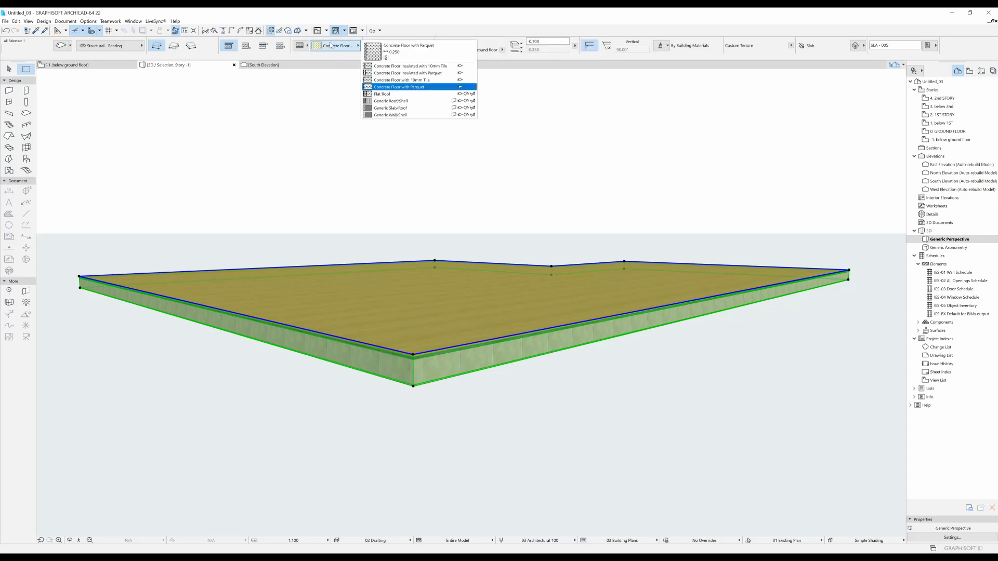
left_click(395, 108)
Change the slab's composite to Flat Roof and inspect its layers at the corner
left_click(335, 46)
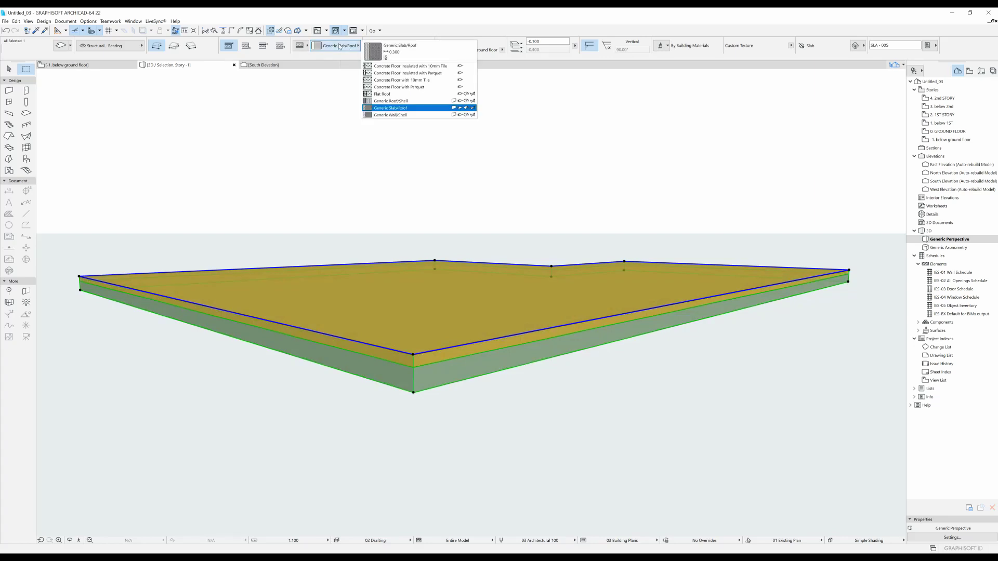
left_click(410, 94)
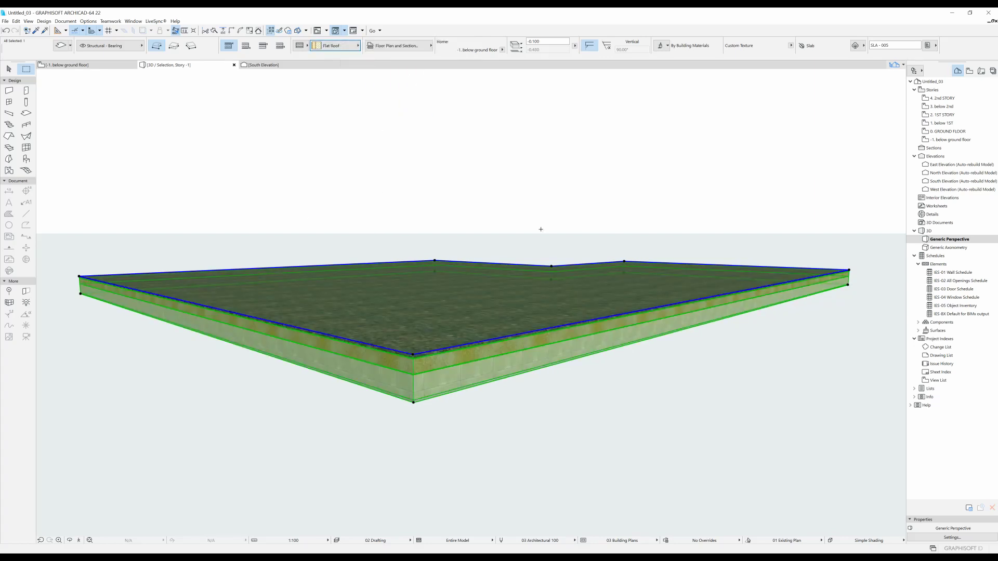
key("Escape")
scroll(432, 329, "up", 3)
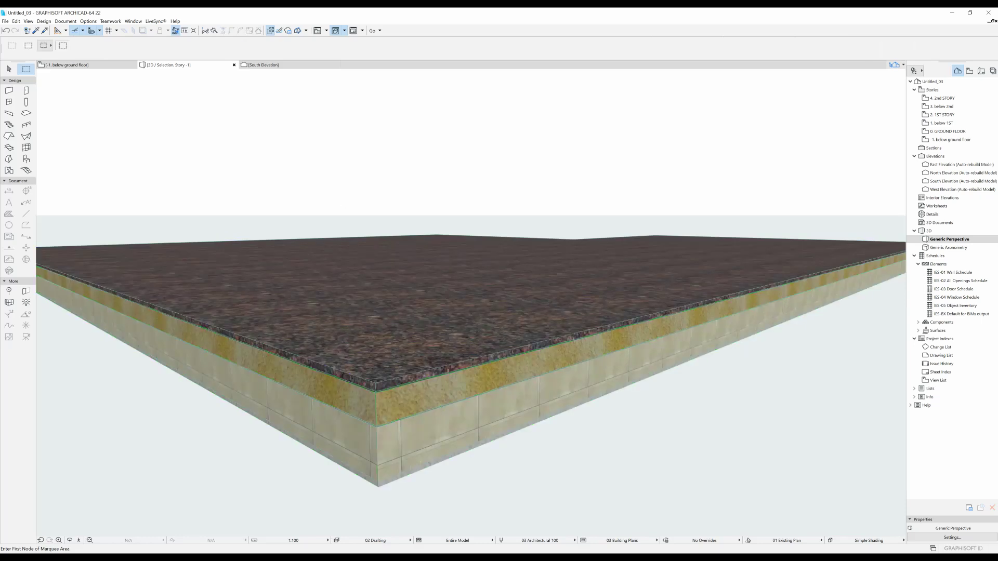
scroll(330, 384, "down", 1)
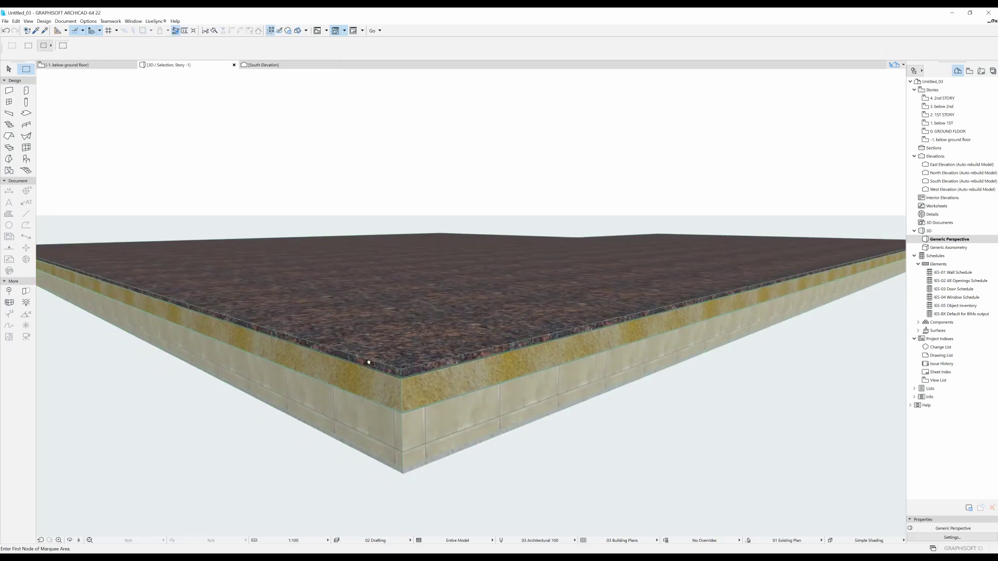
Set the Flat Roof slab's reference plane to the bottom of the slab
left_click(455, 383, "shift")
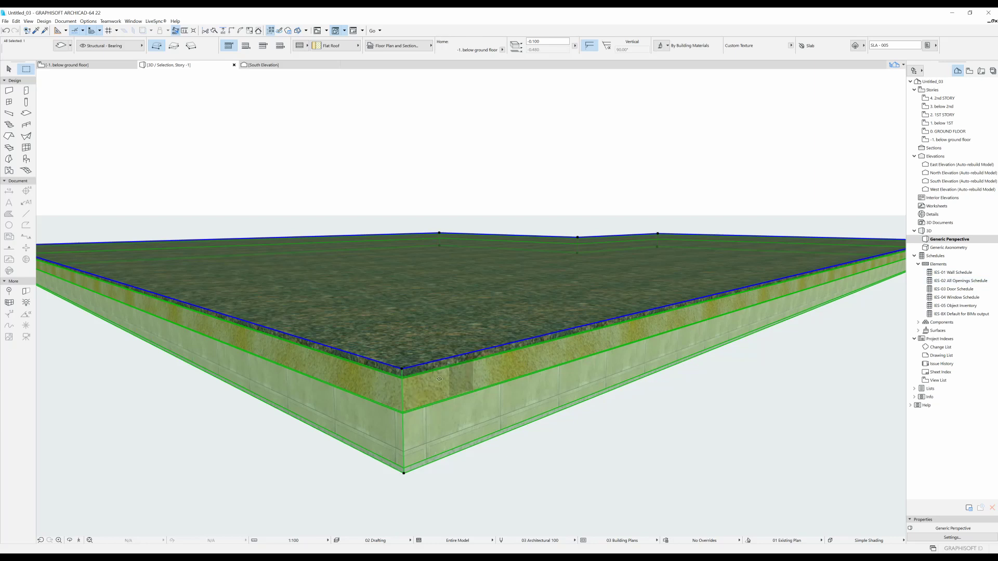
middle_click_drag(446, 362, 455, 329)
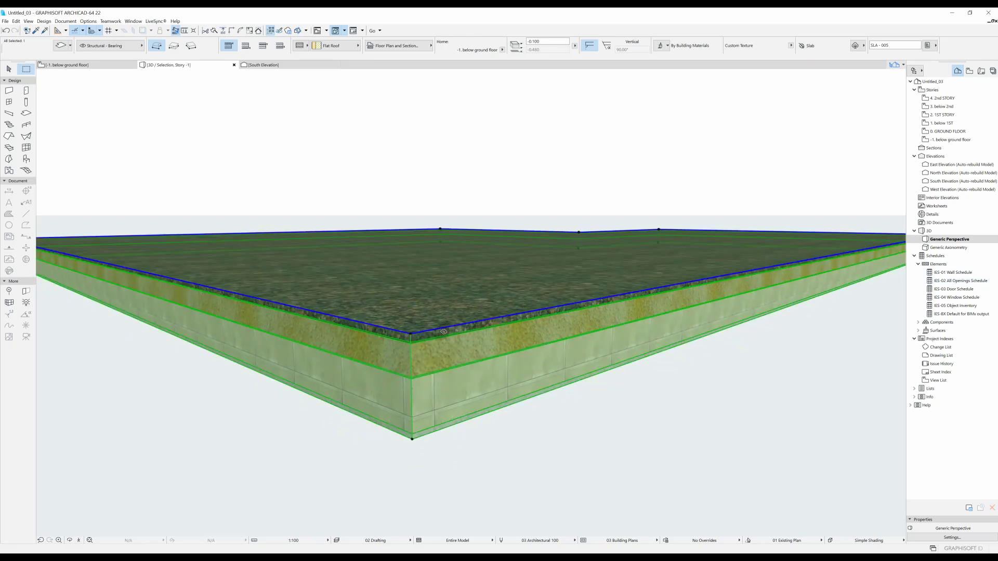
left_click(245, 46)
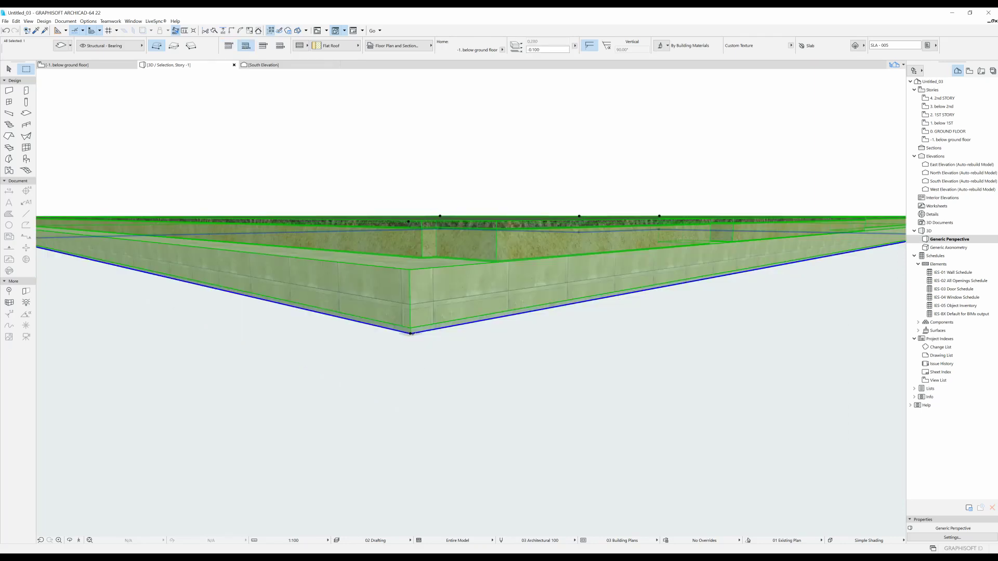
middle_click_drag(412, 156, 602, 383, "shift")
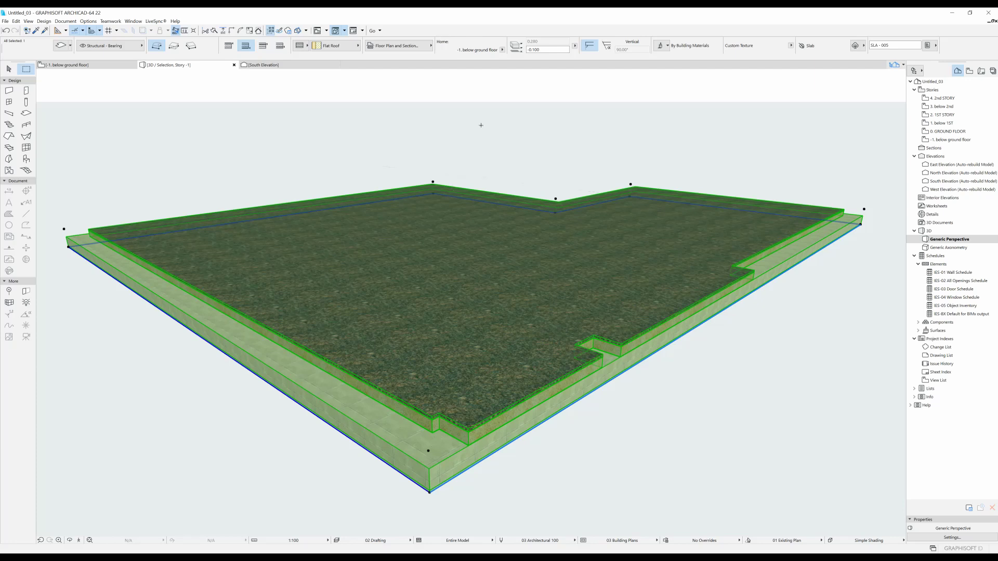
Show the whole building in 3D to check the slab against the walls and doors, and isolate the slab again
key("ctrl+F5")
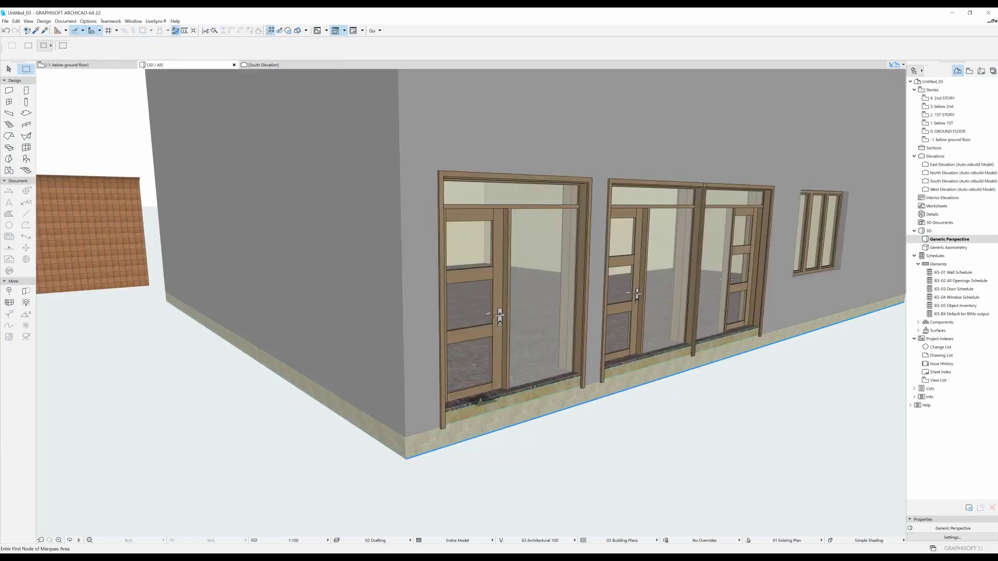
middle_click_drag(470, 399, 411, 398, "shift")
left_click(469, 424)
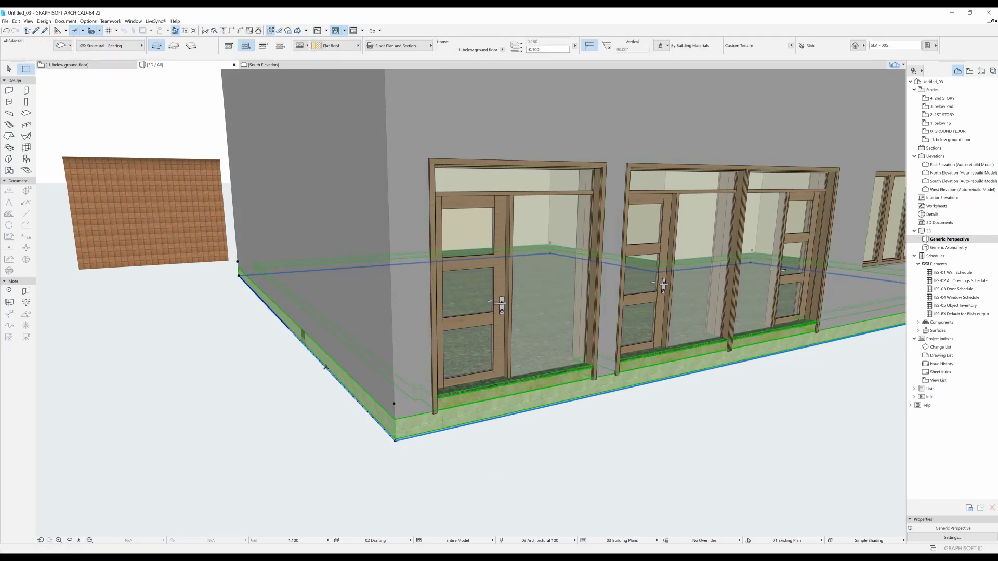
key("F5")
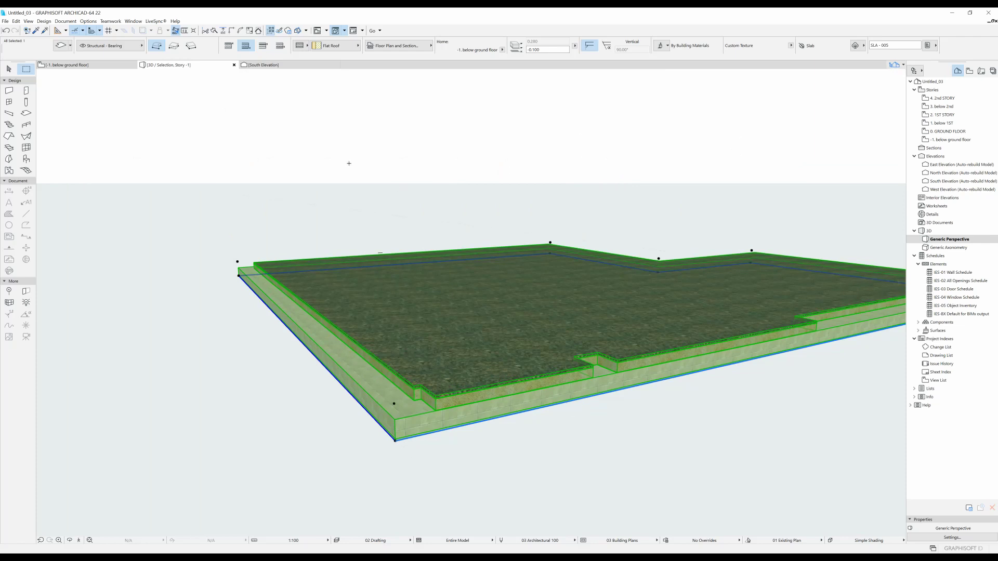
key("ctrl+shift+apostrophe")
middle_click_drag(489, 361, 486, 403, "shift")
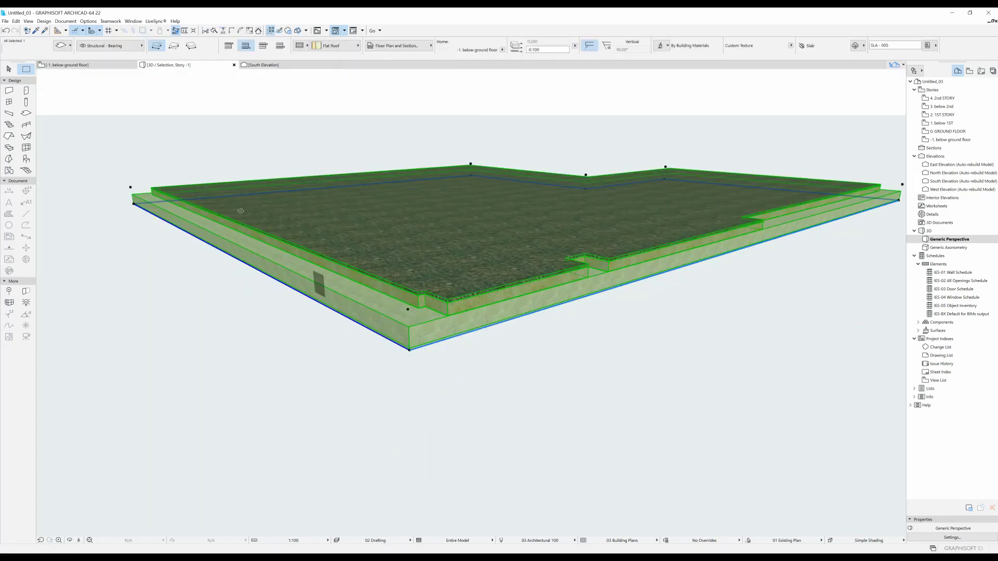
Try the core top, core bottom, bottom and top reference planes on the slab, finishing with core top
left_click(263, 48)
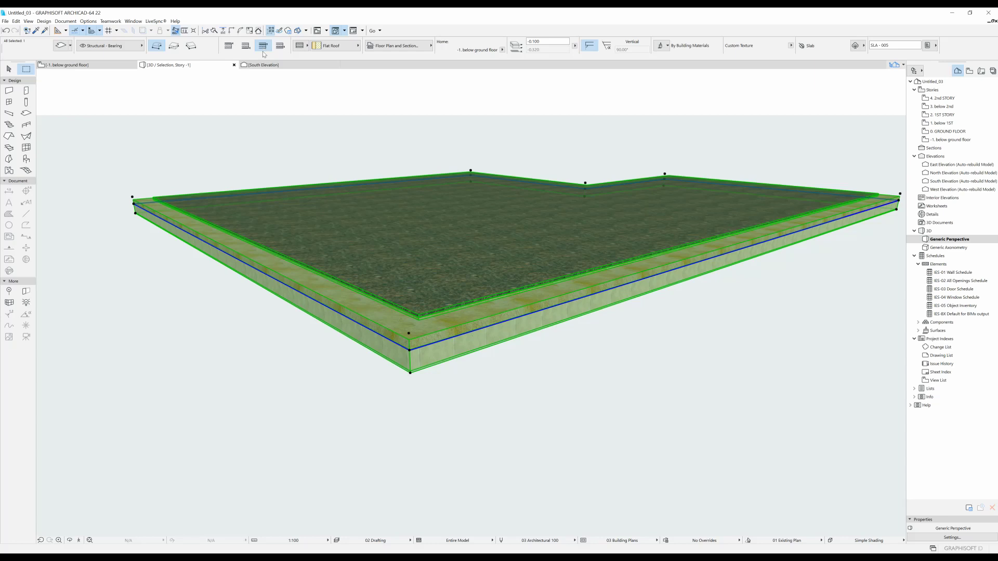
left_click(280, 47)
left_click(262, 47)
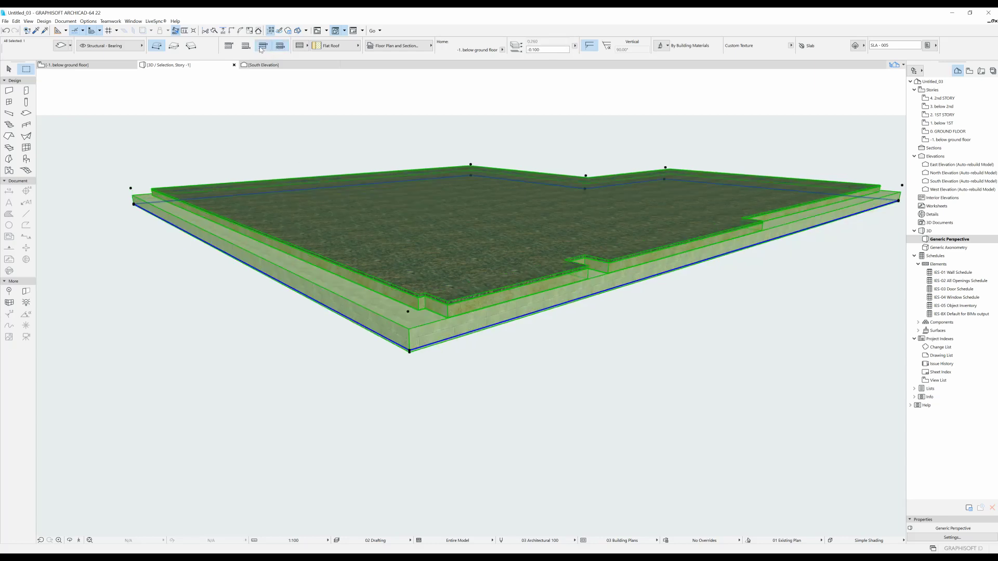
left_click(245, 47)
left_click(229, 47)
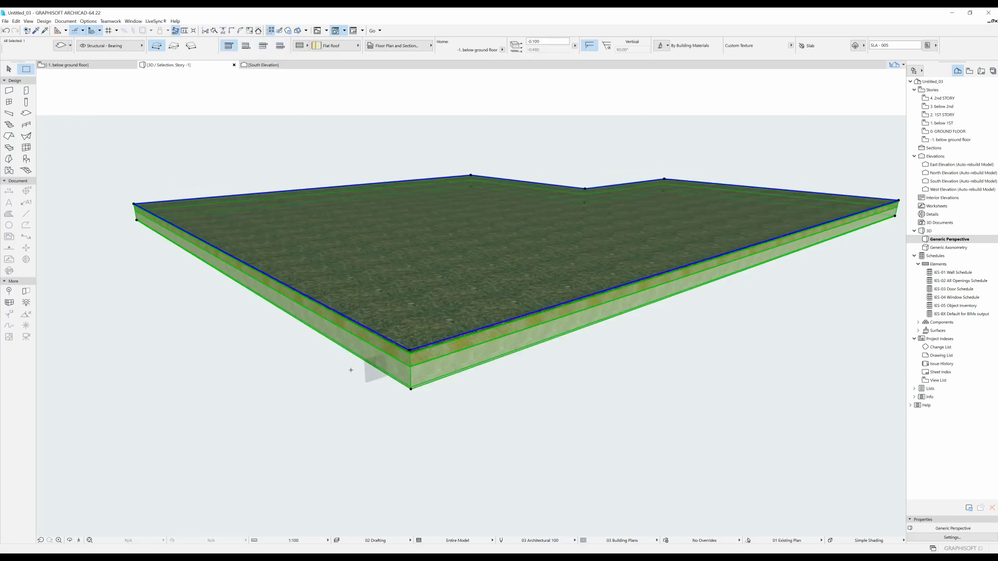
key("Escape")
scroll(374, 366, "up", 3)
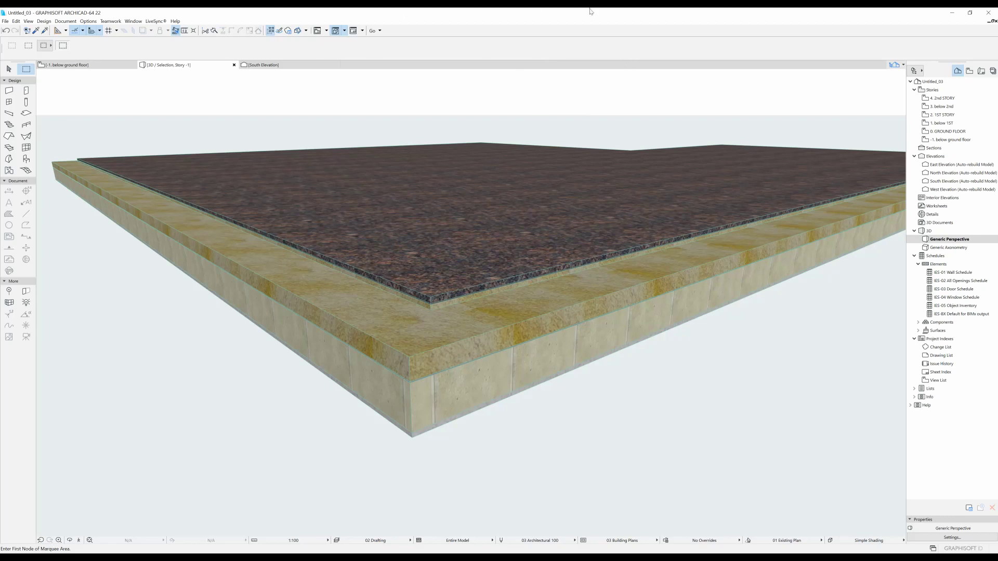
Keep the slab's home story at -1. below ground floor and set it to show on Home & One Story Up
left_click(416, 227)
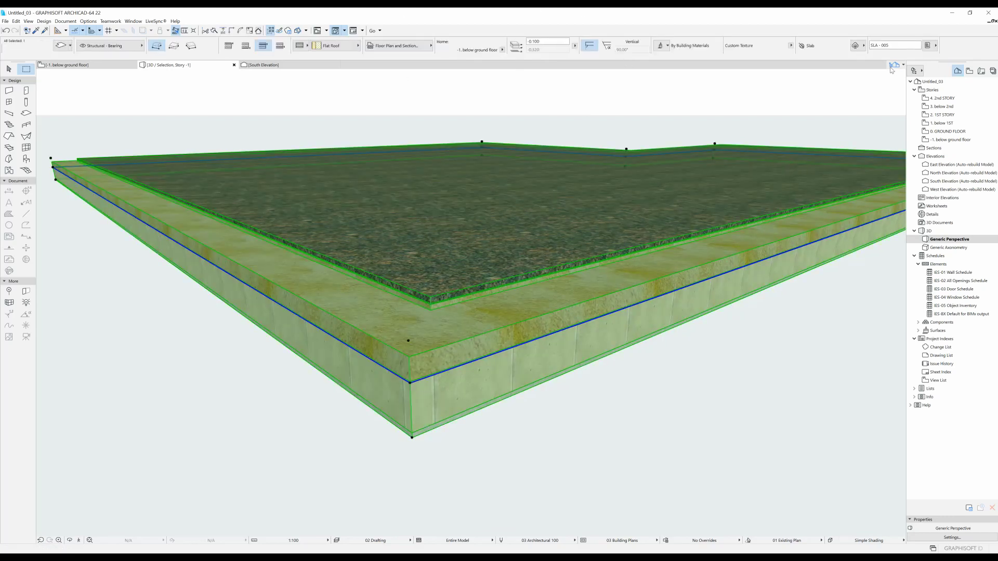
key("ctrl+t")
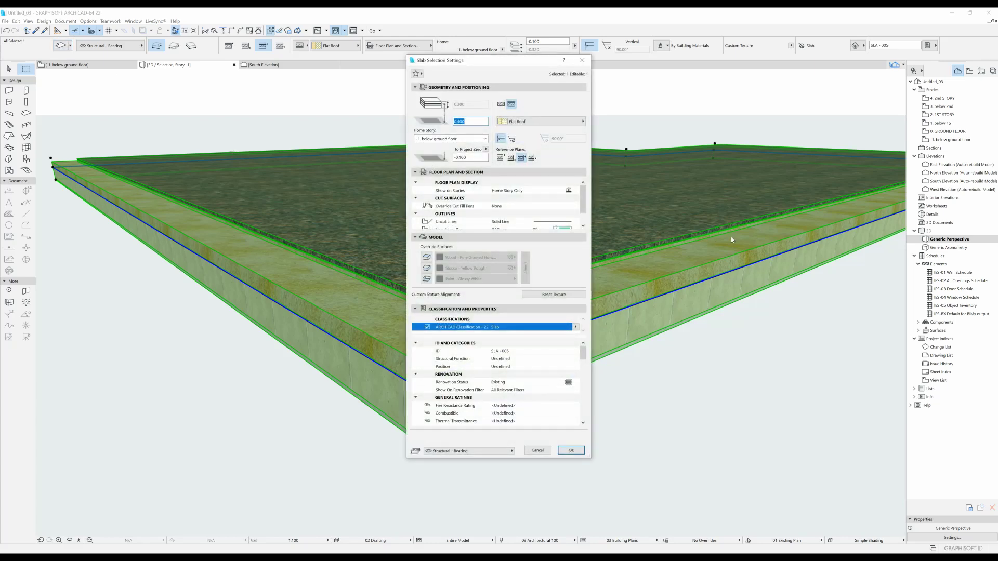
left_click(484, 139)
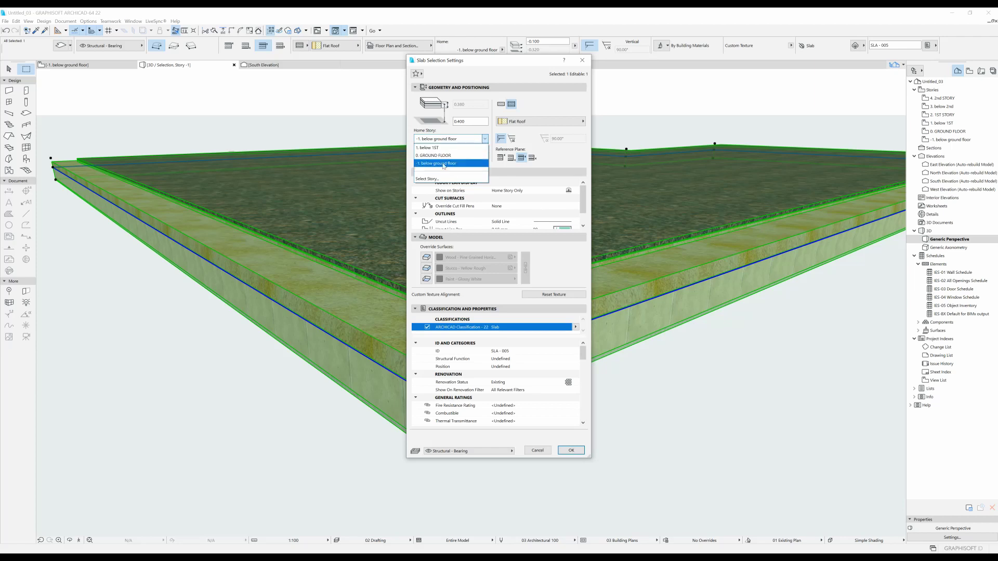
left_click(453, 164)
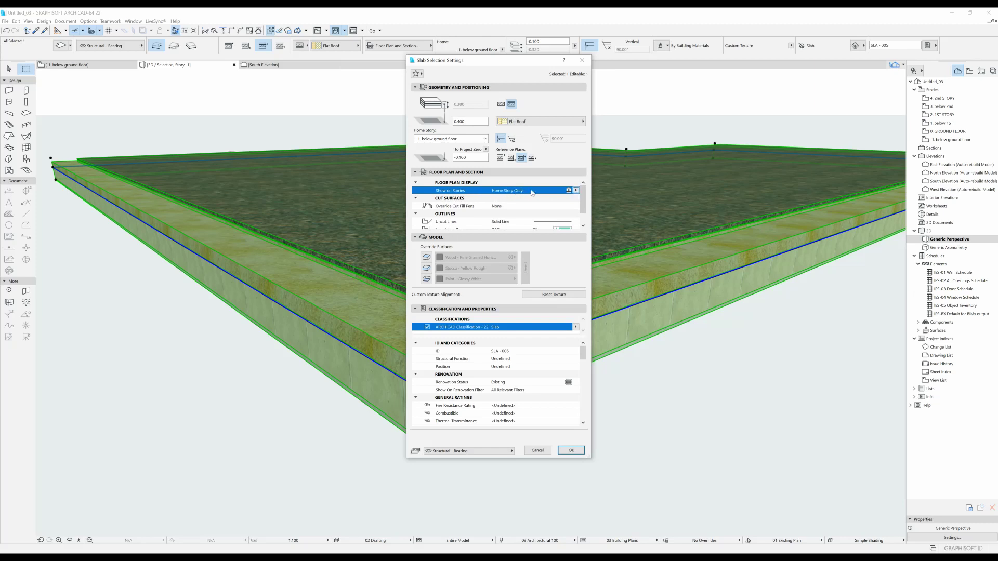
left_click(576, 190)
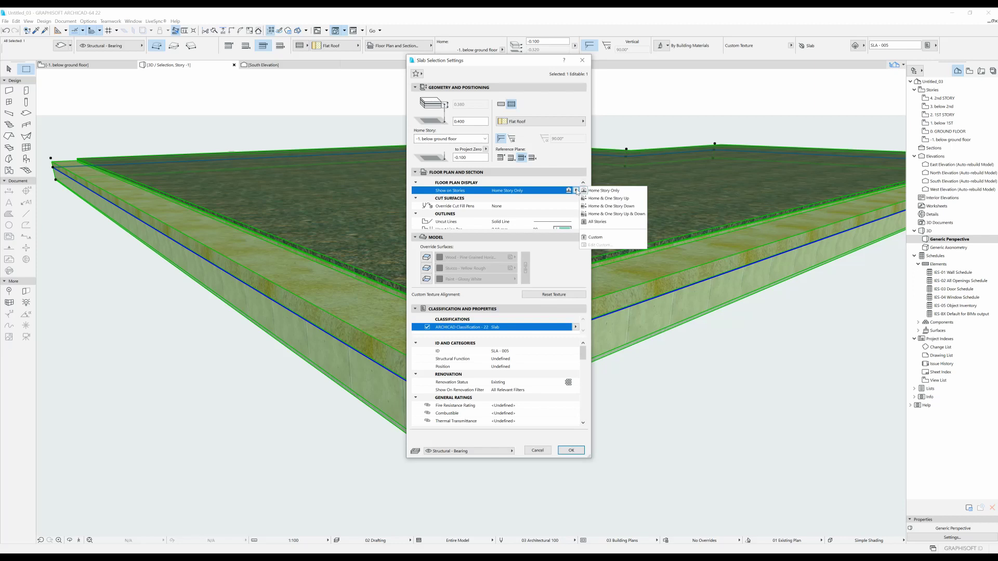
left_click(606, 198)
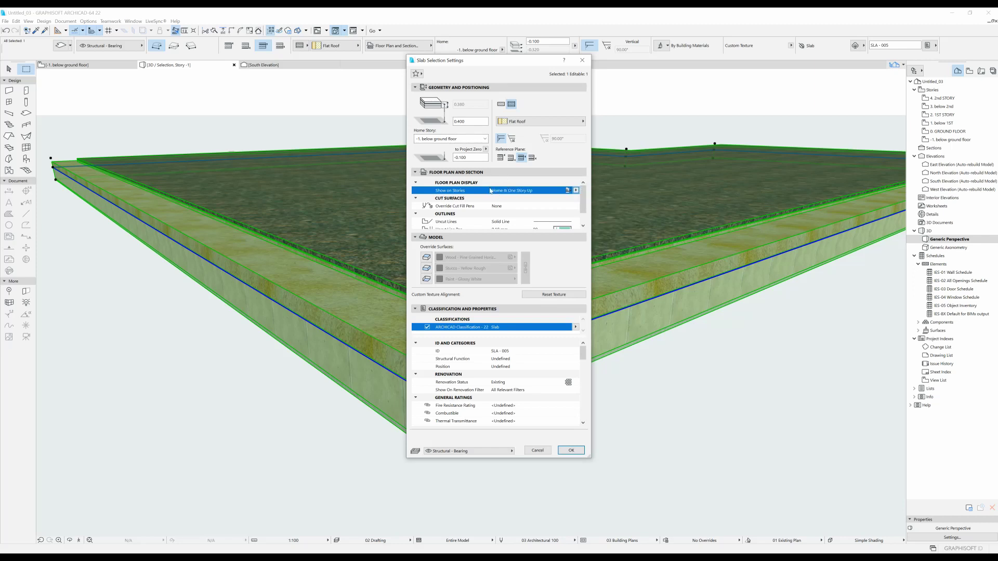
left_click(571, 450)
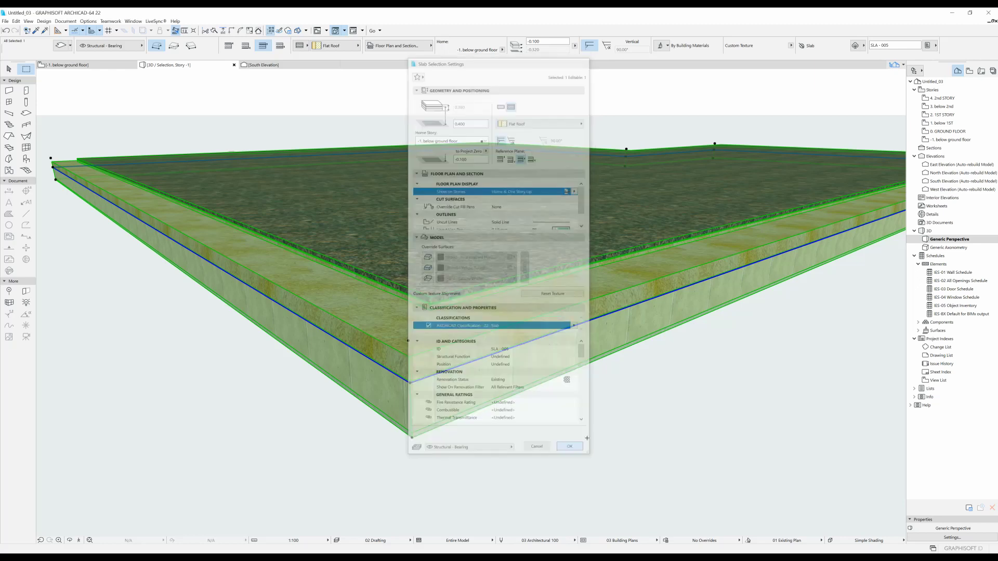
On the ground floor plan, offset the slab edge along the upper east wall slightly outward beyond the wall
double_click(948, 131)
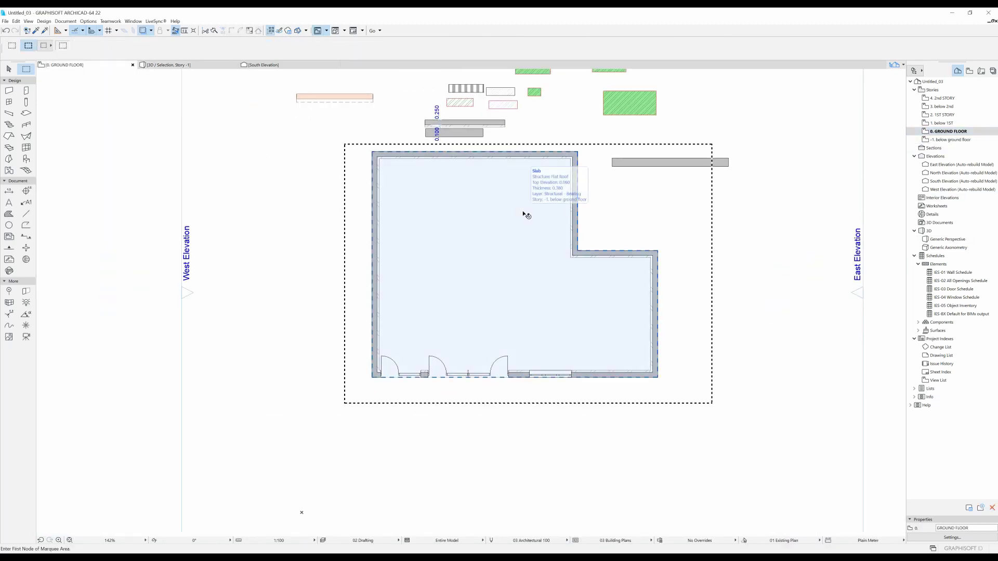
left_click(494, 229, "shift")
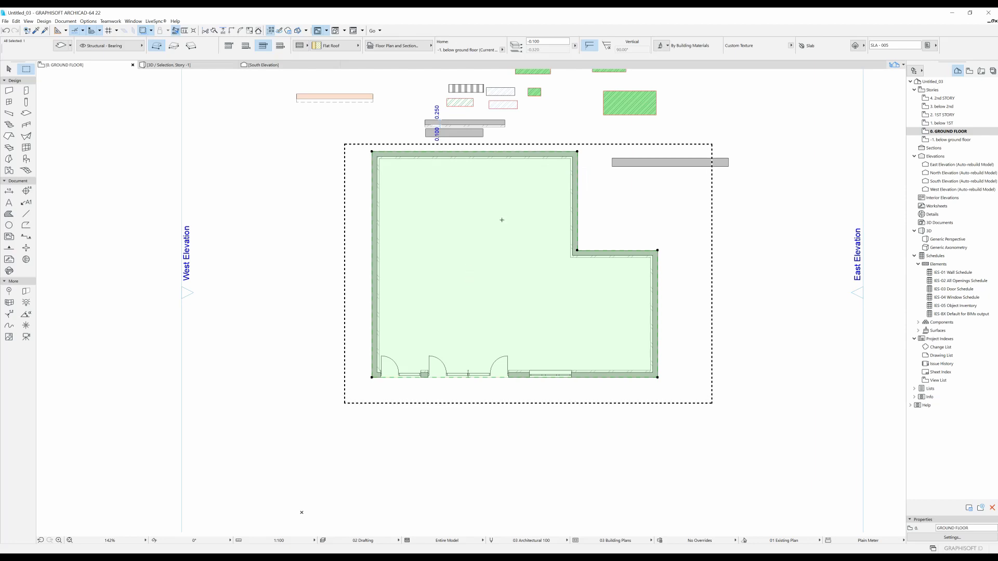
left_click(577, 180)
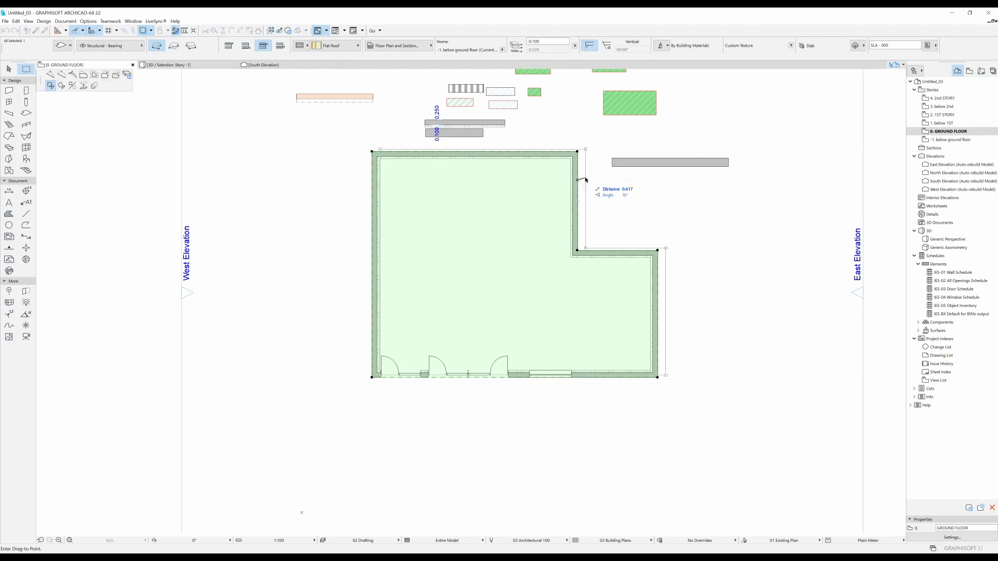
left_click(83, 74)
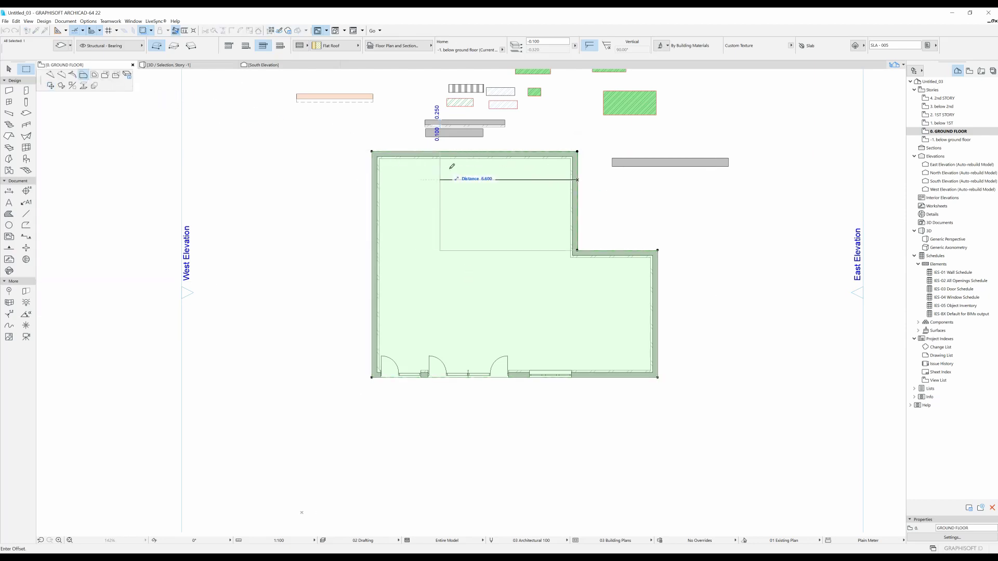
left_click(587, 180)
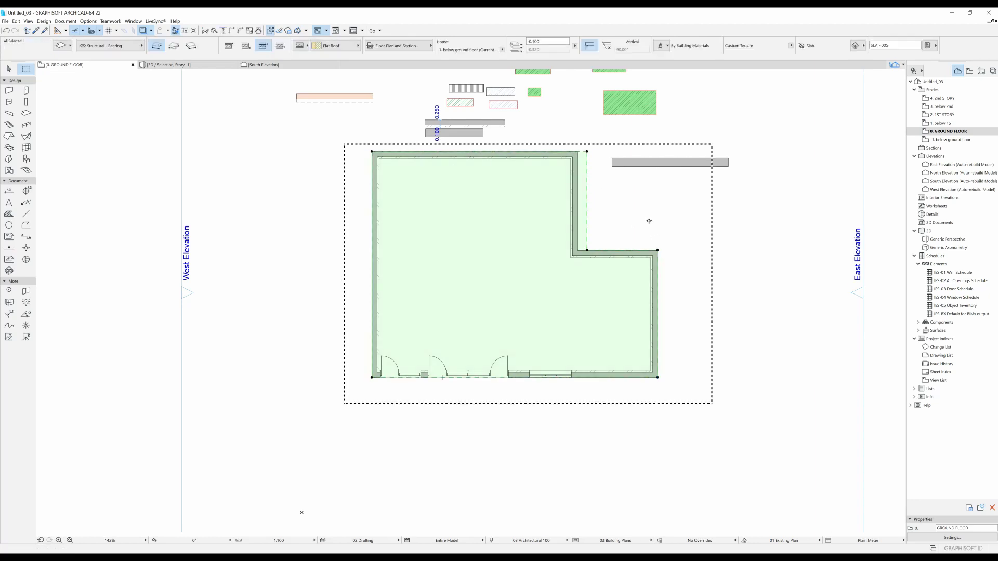
key("Escape")
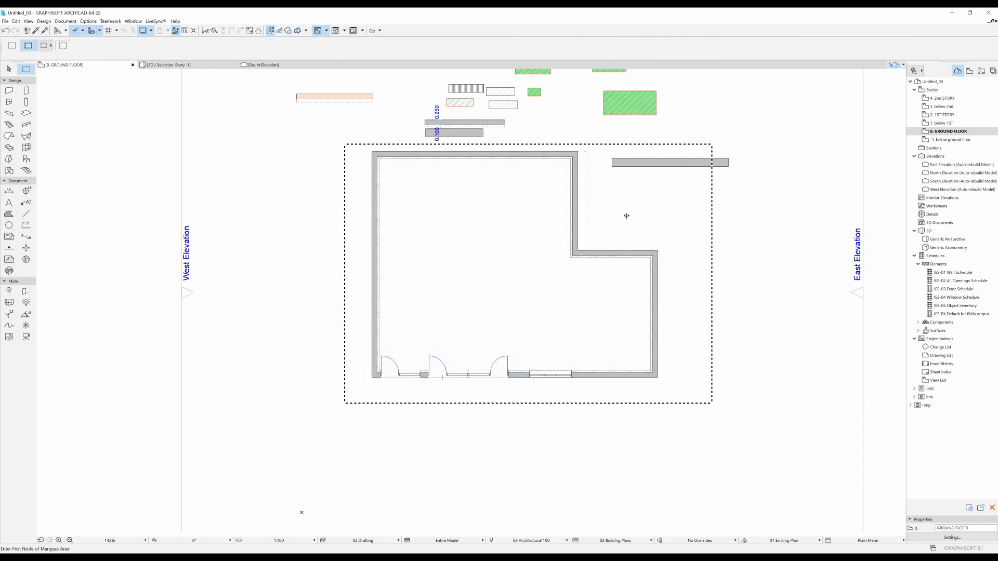
Change the slab's uncut line pen to red and check its outline beside the upper east wall
scroll(626, 215, "up", 1)
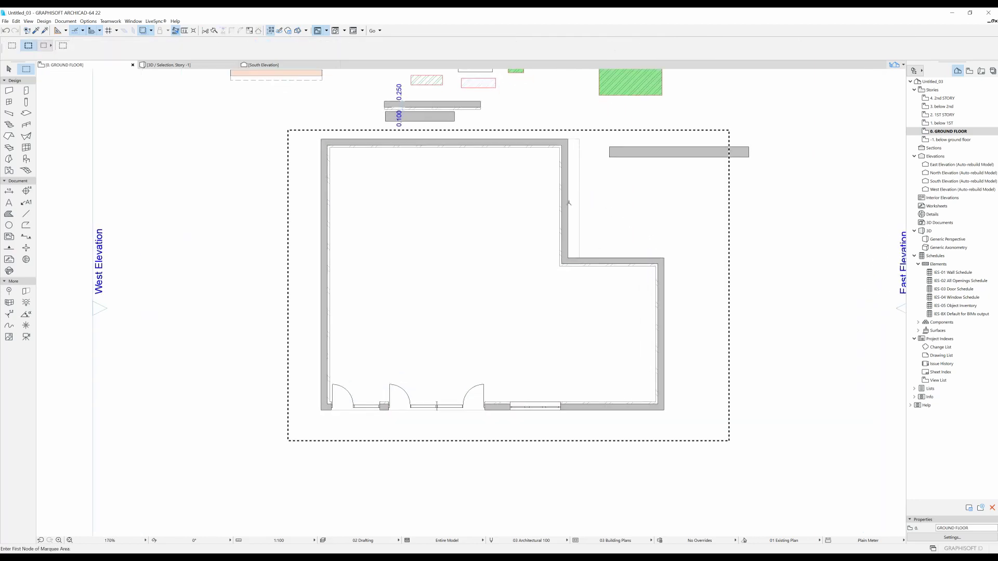
left_click(579, 174)
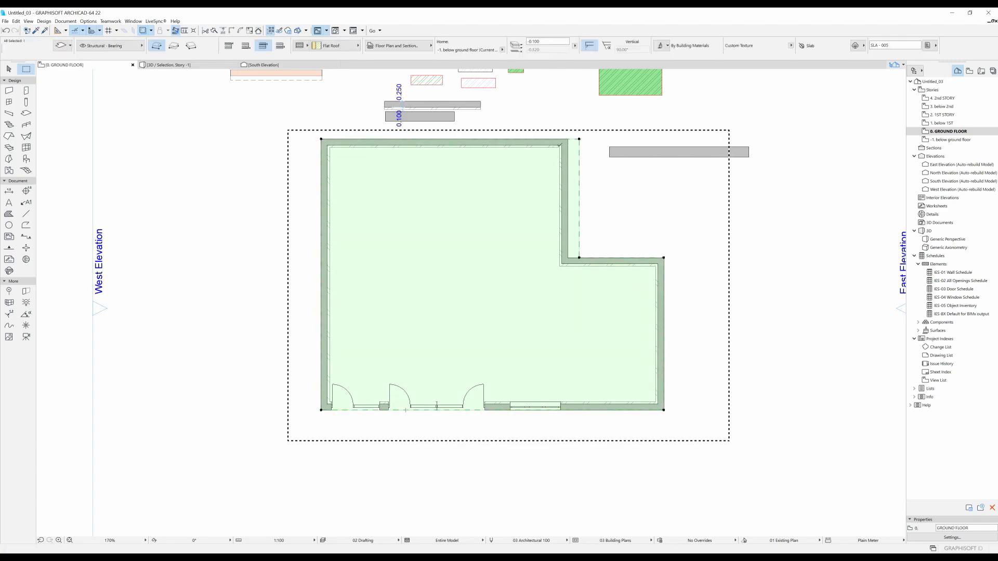
key("ctrl+t")
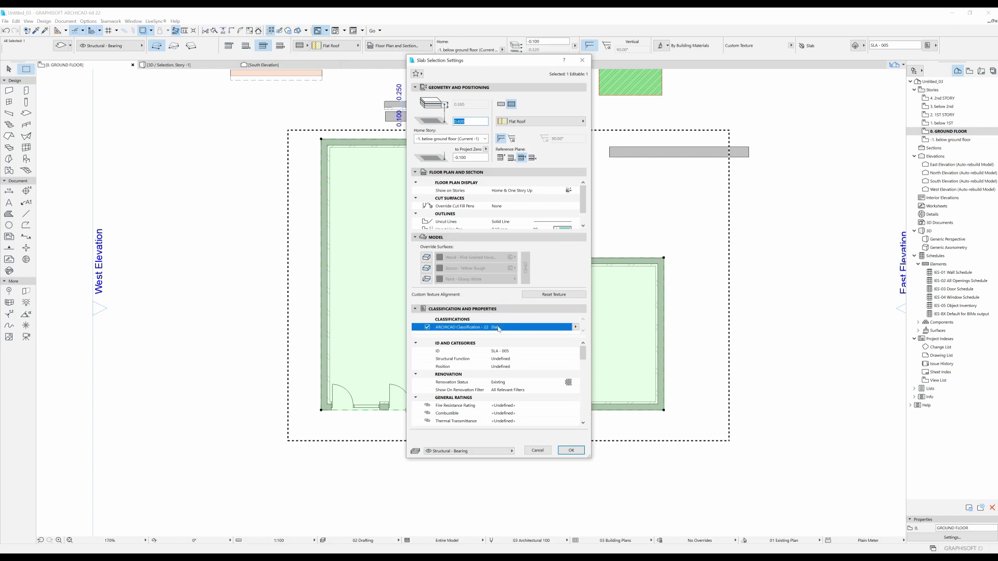
left_click(555, 206)
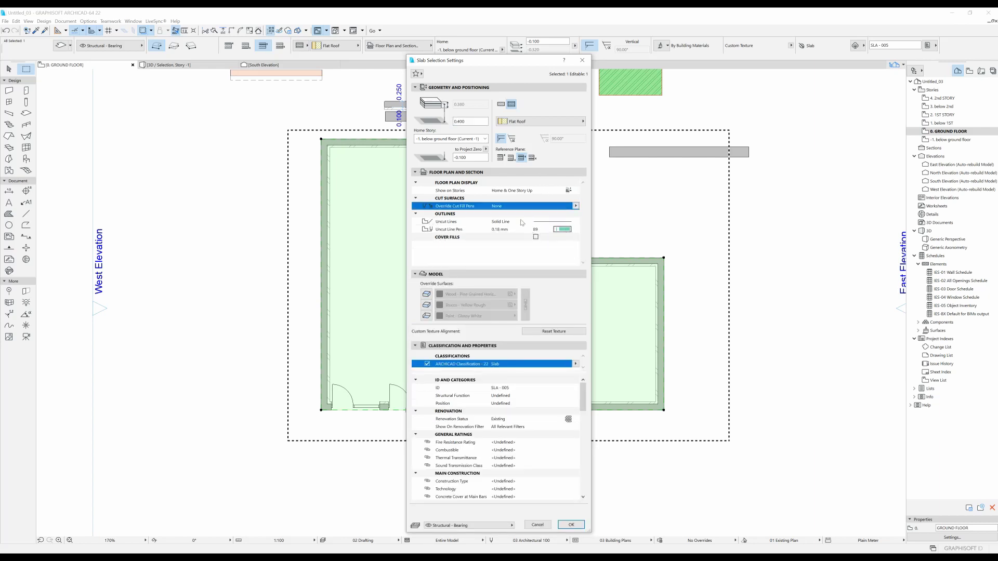
left_click(574, 231)
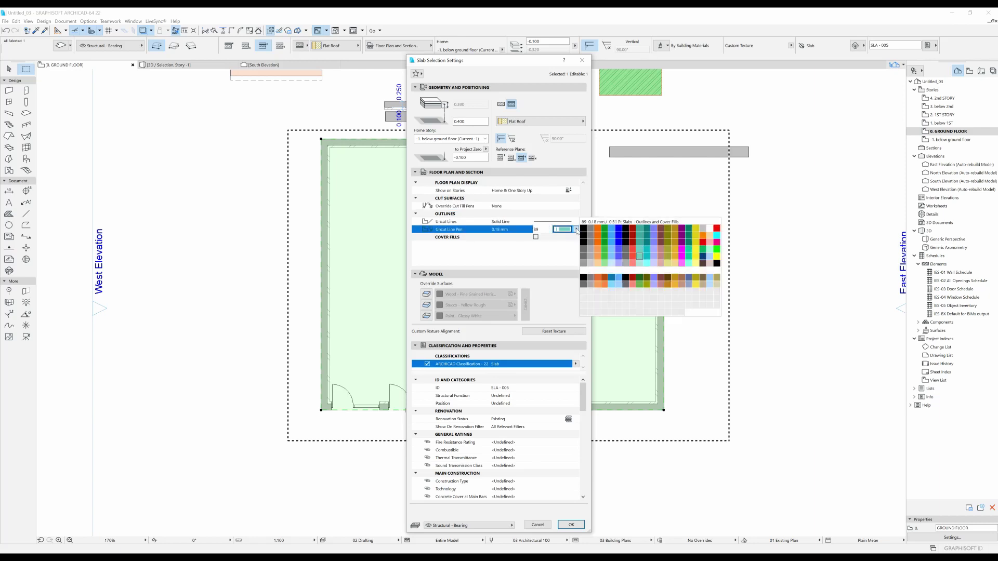
left_click(716, 228)
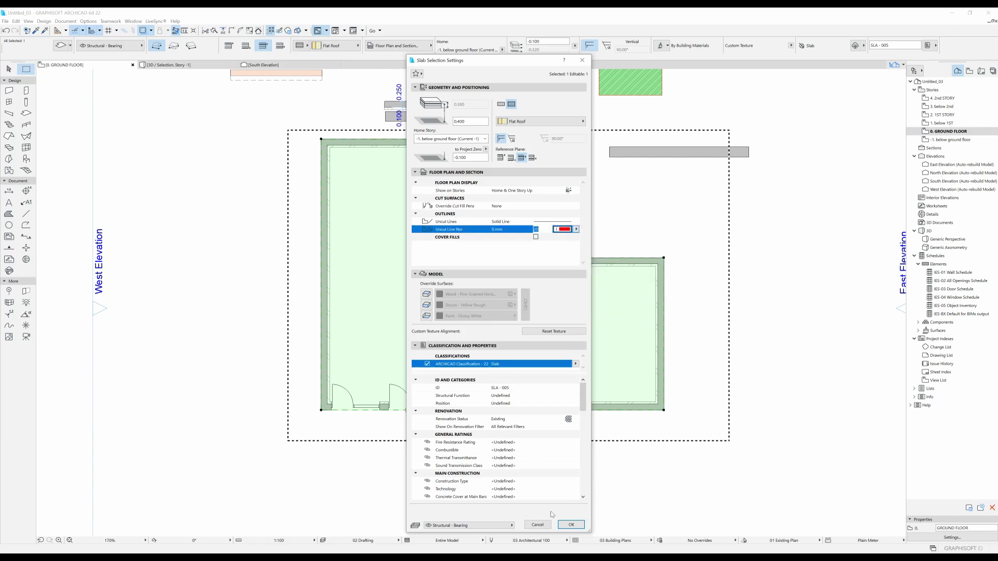
left_click(571, 525)
key("Escape")
scroll(595, 123, "up", 6)
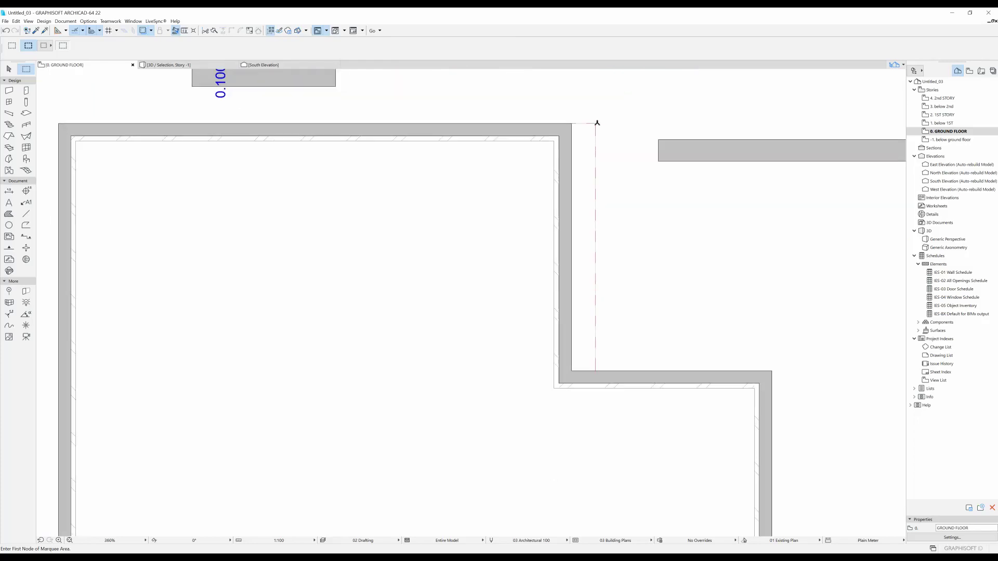
scroll(623, 210, "down", 6)
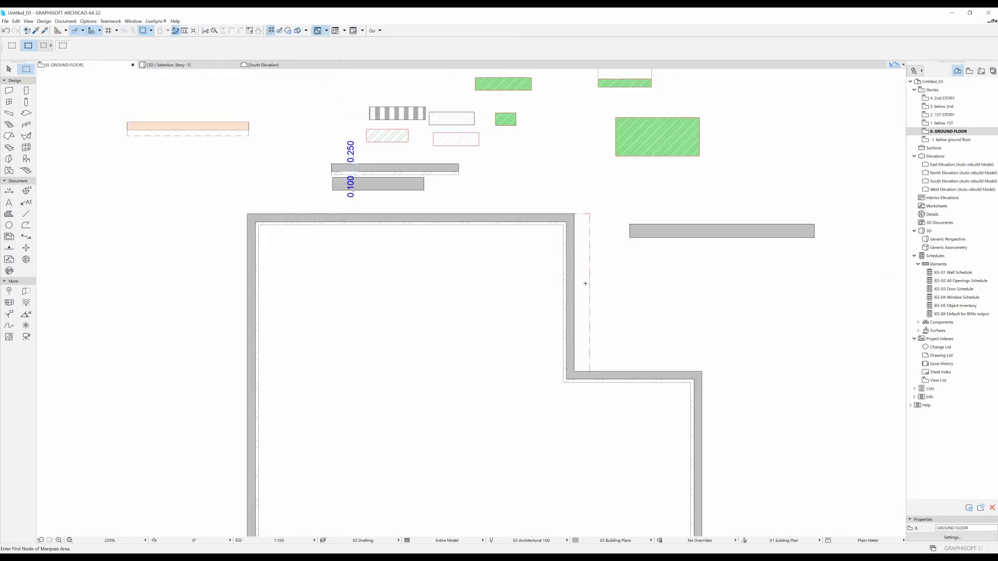
middle_click_drag(584, 282, 556, 195)
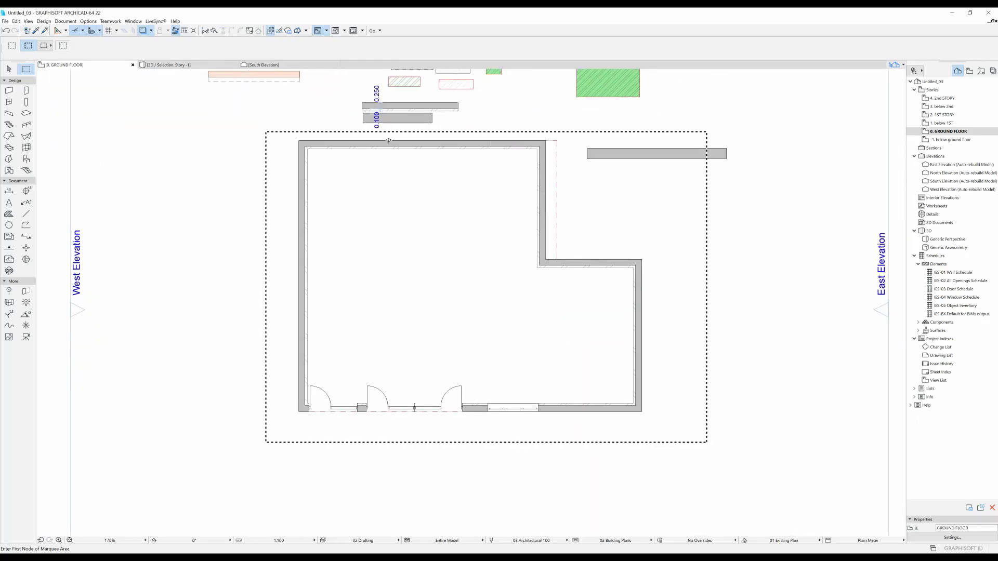
Remove the marquee and draw a horizontal section line across the building's lower part, looking north
right_click(210, 216)
left_click(229, 223)
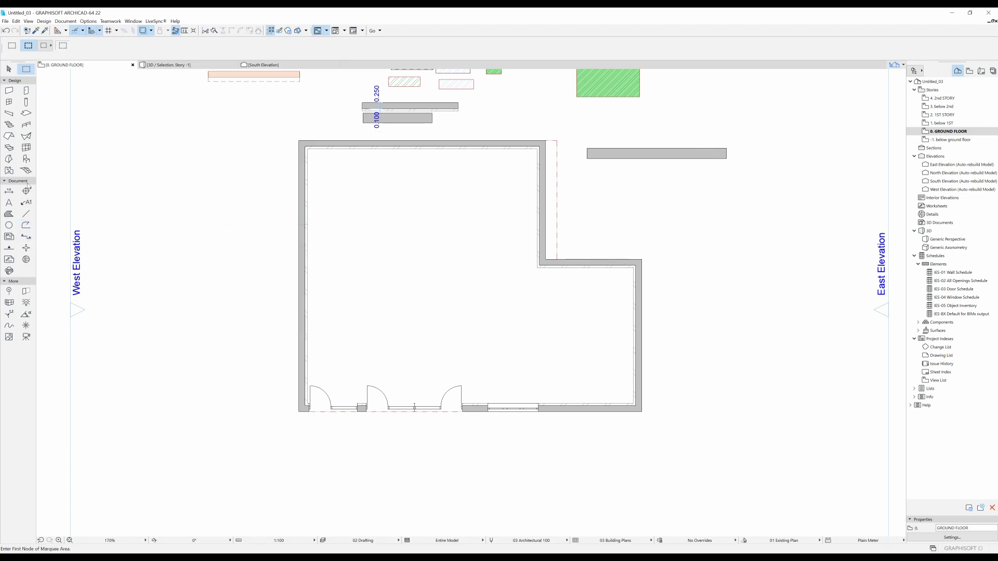
left_click(24, 238)
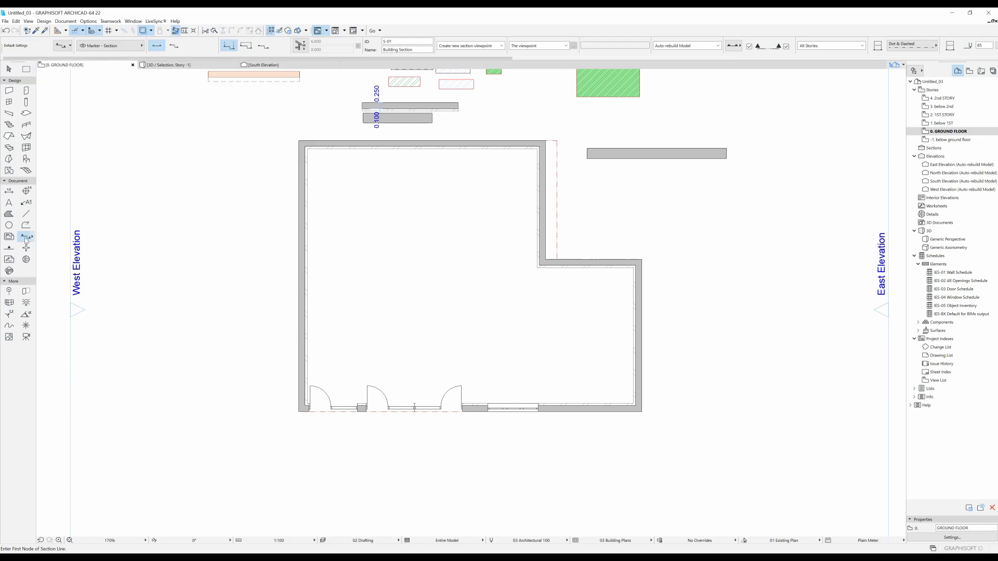
left_click(247, 342)
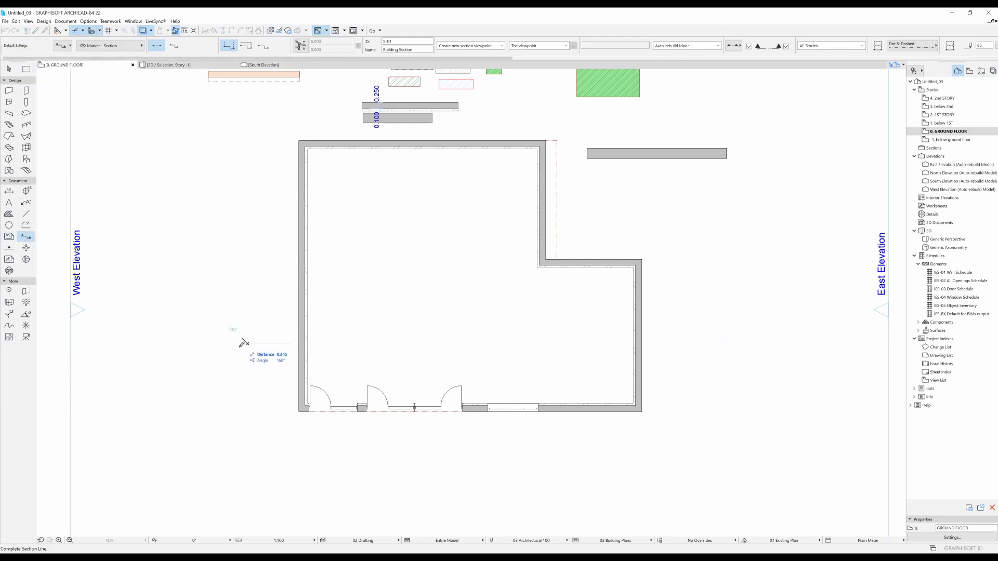
left_click(707, 344)
left_click(706, 119)
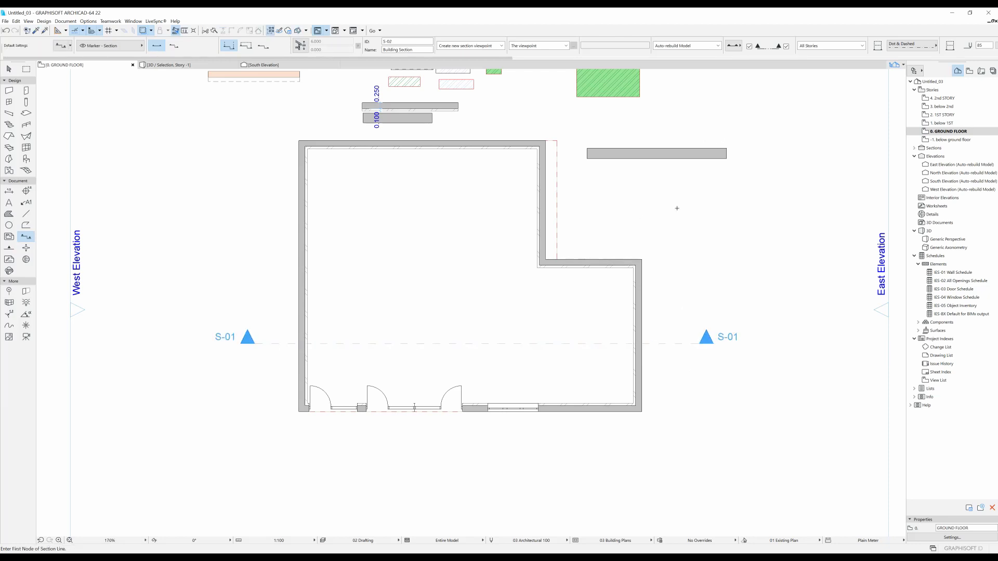
Open the new section with the current view settings and inspect the slab's layers under the west wall
left_click(679, 343, "shift")
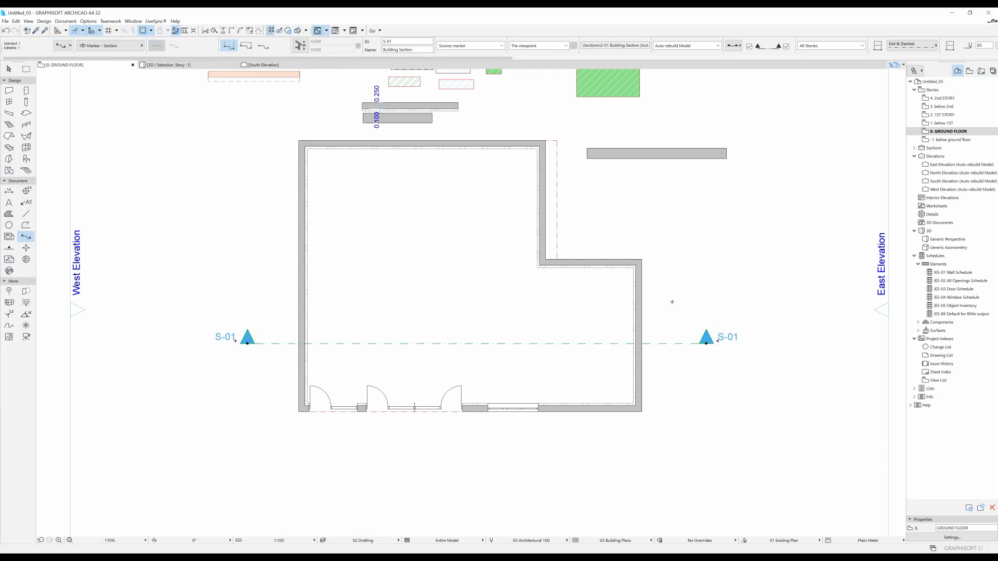
right_click(663, 250)
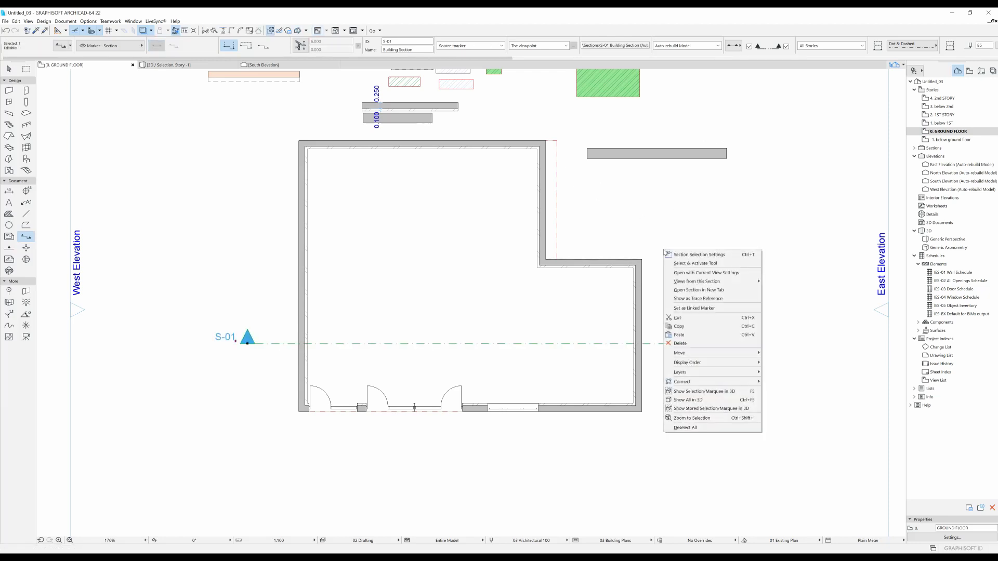
left_click(701, 273)
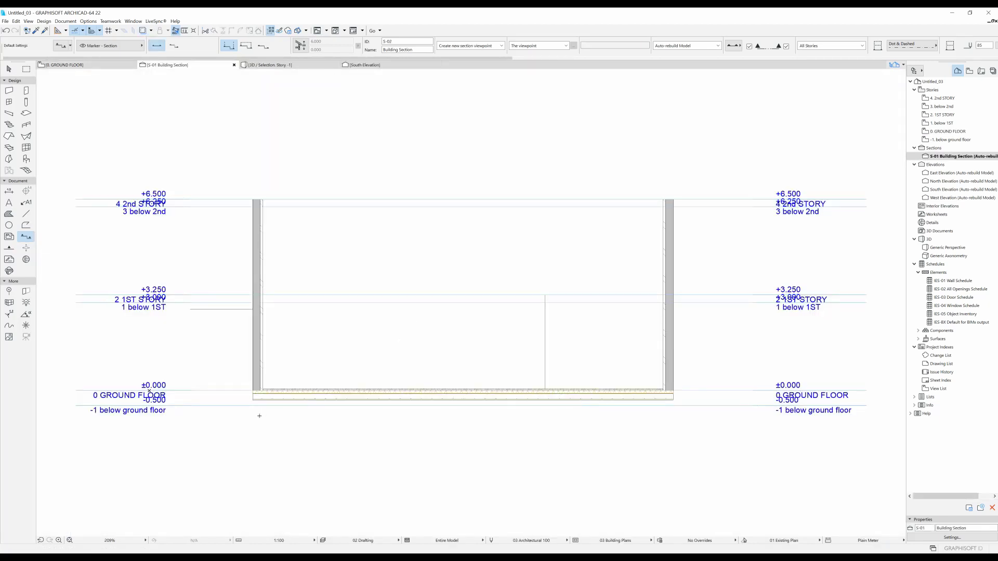
scroll(259, 416, "up", 6)
left_click(414, 262)
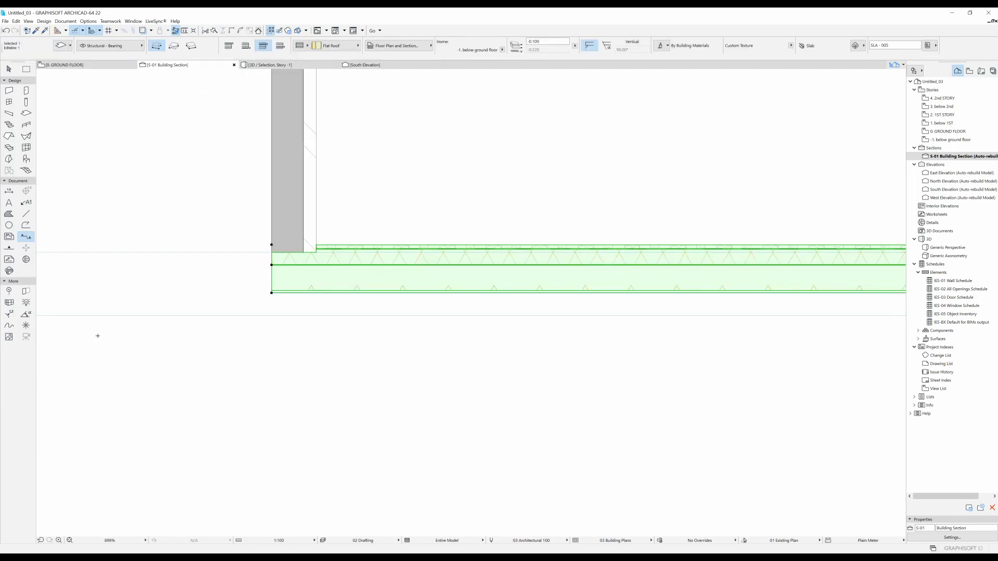
key("Escape")
scroll(294, 341, "up", 4)
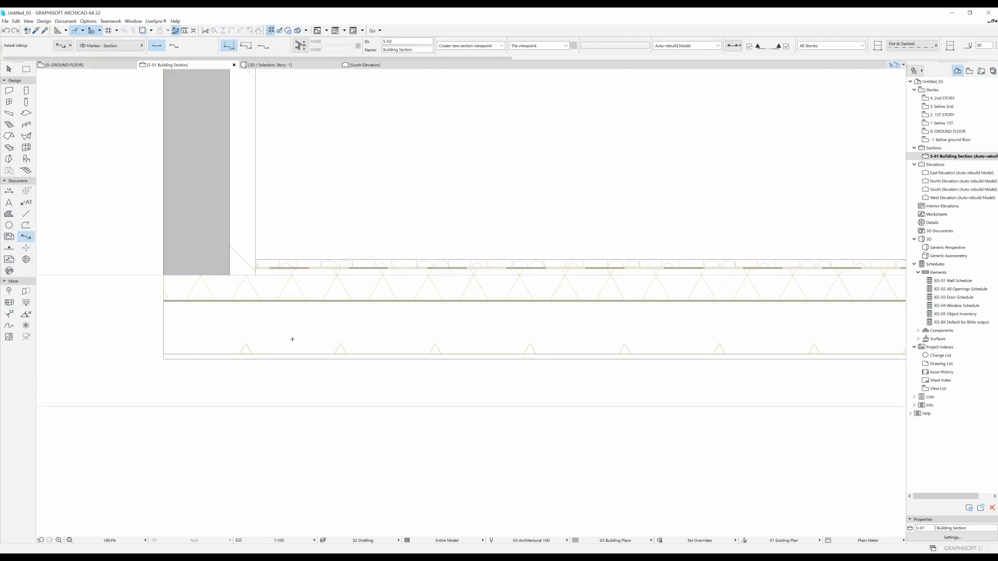
scroll(414, 262, "down", 2)
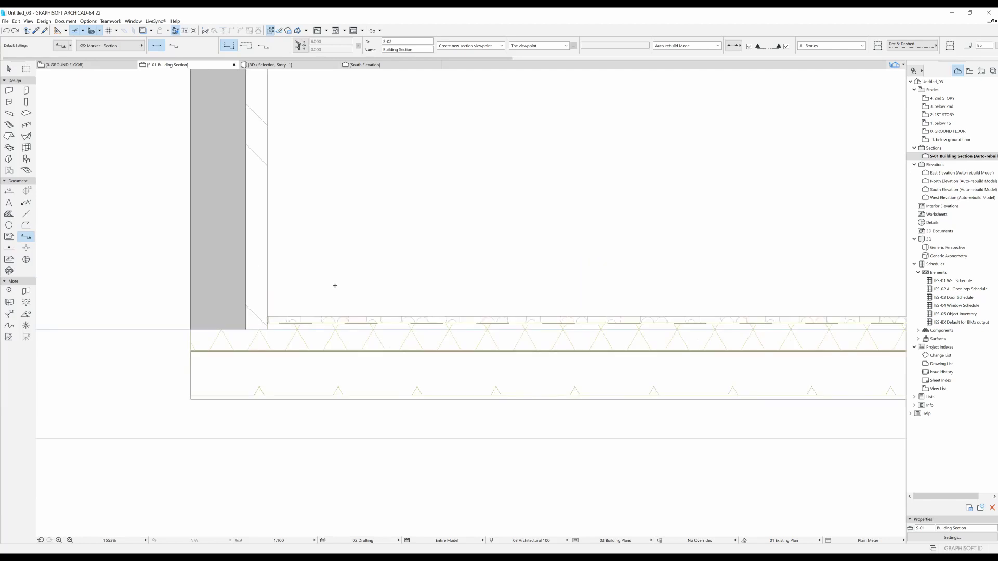
Display the section with true line weights and select the slab at the wall corner
right_click(402, 179)
left_click(450, 203)
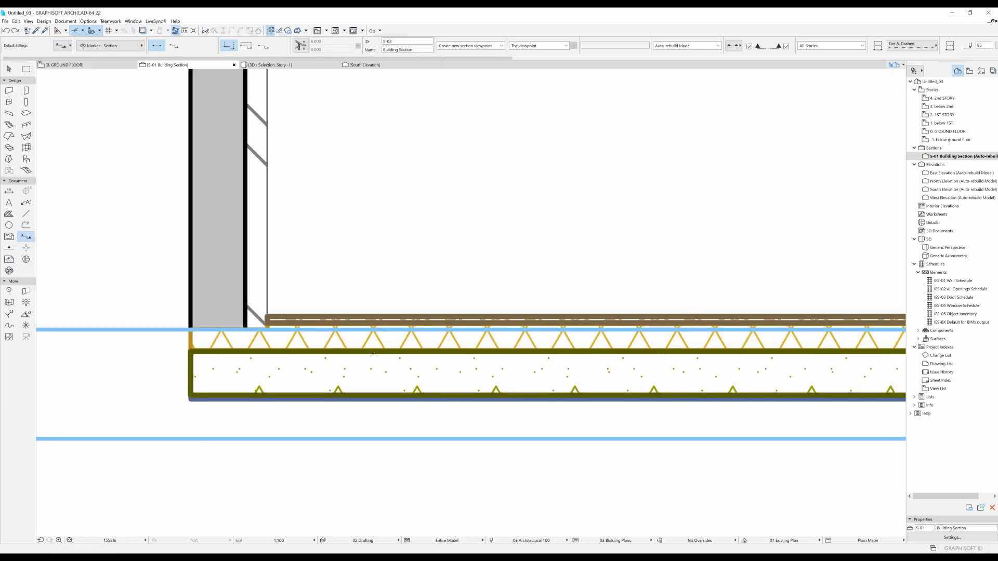
scroll(415, 257, "up", 2)
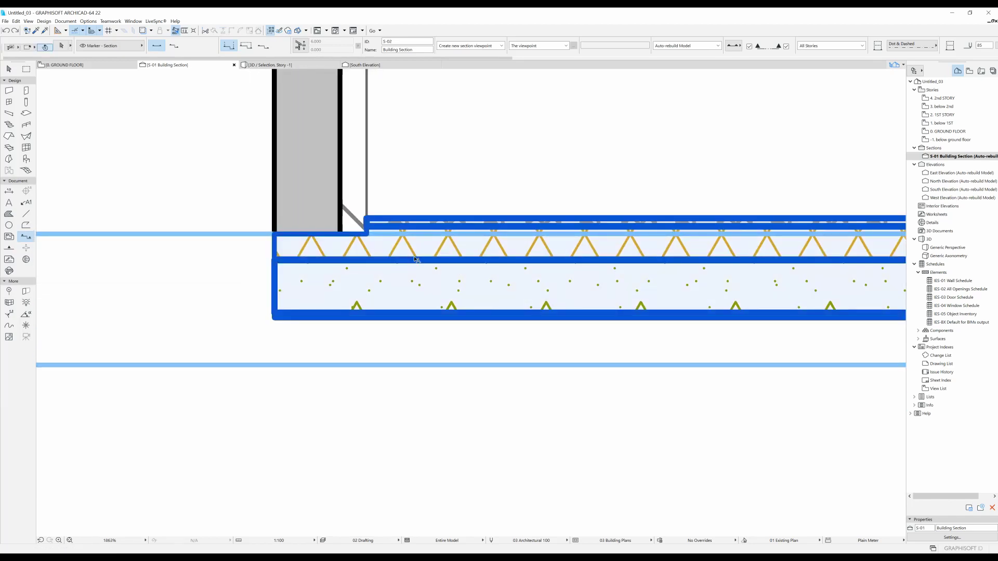
left_click(415, 259, "shift")
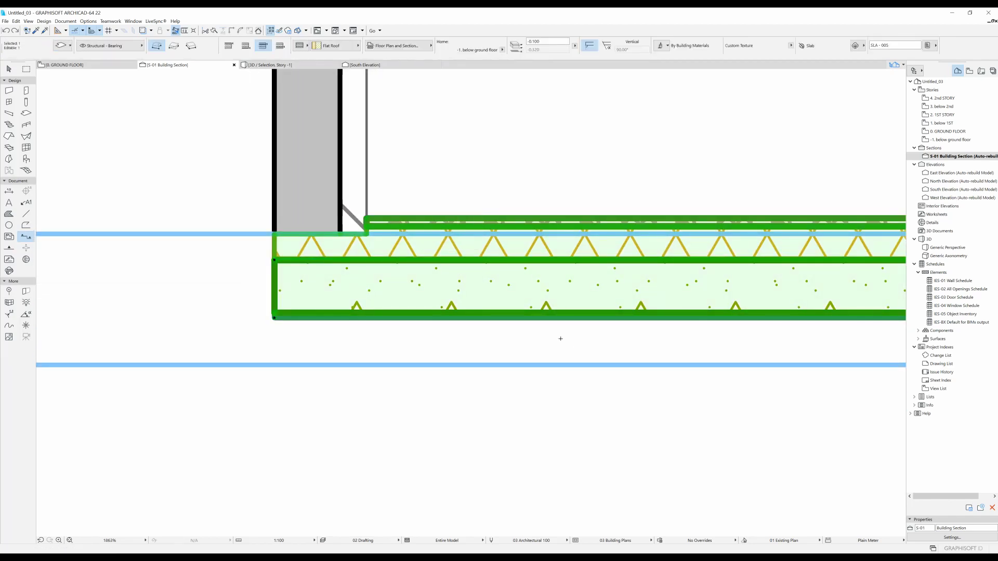
Override both the foreground and background cut fill pens in the settings of the slab under the wall corner
key("Escape")
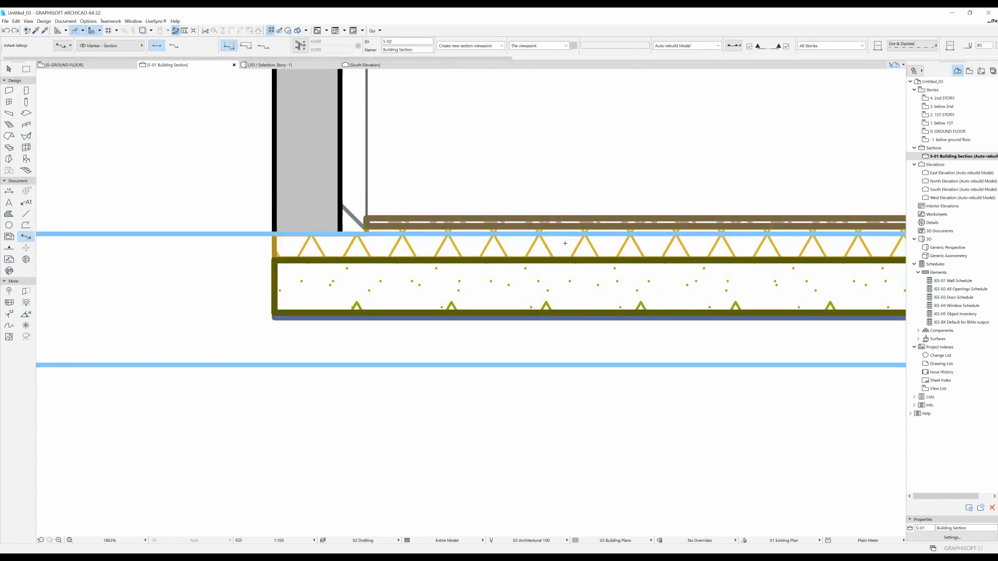
scroll(565, 243, "up", 5)
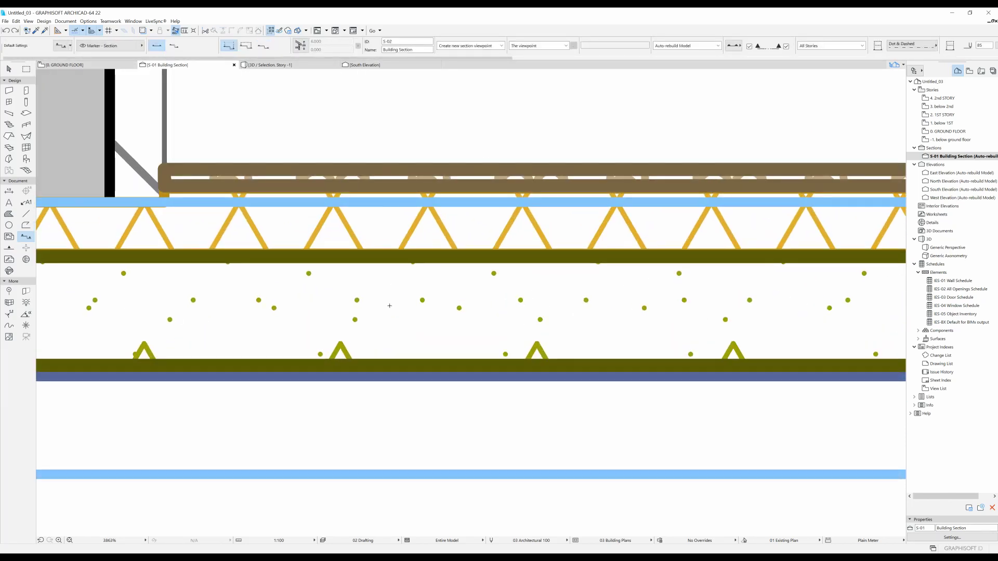
middle_click_drag(338, 284, 451, 290)
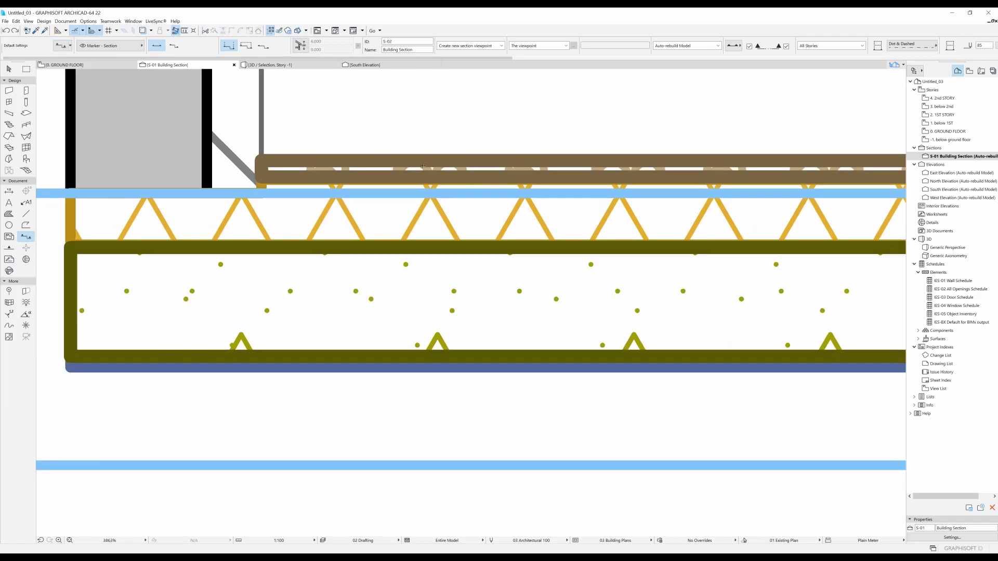
middle_click_drag(404, 195, 401, 237)
left_click(405, 297)
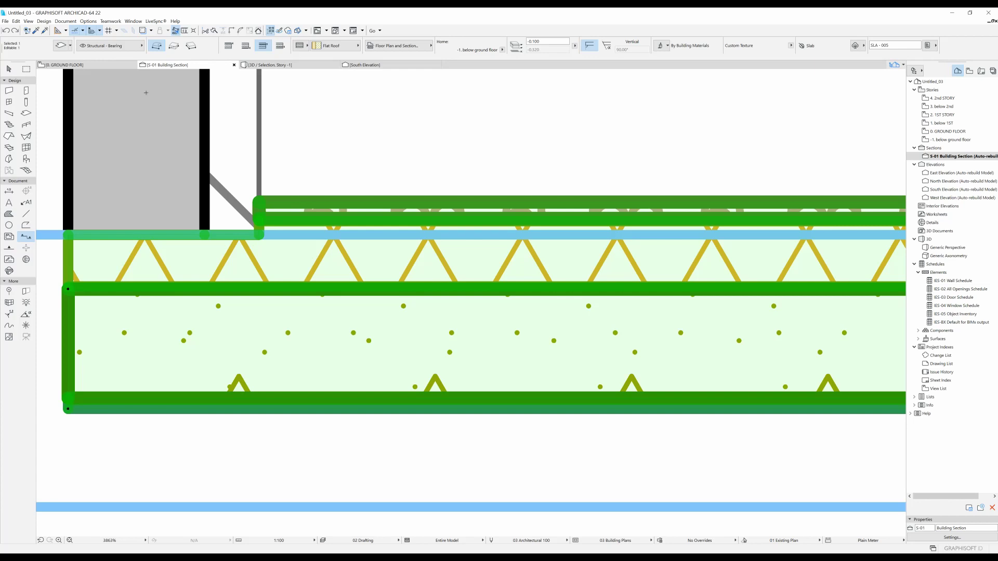
left_click(61, 46)
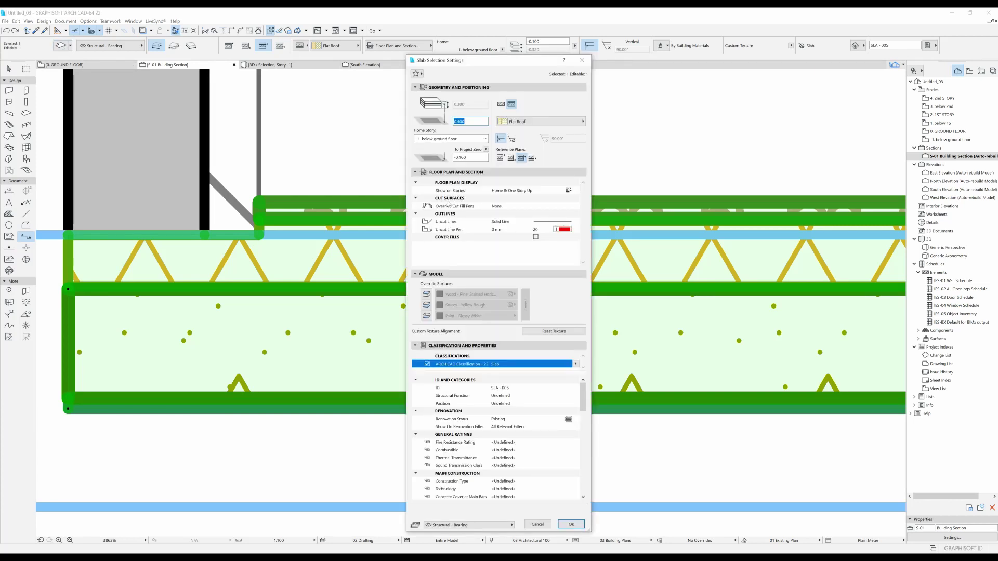
left_click(450, 206)
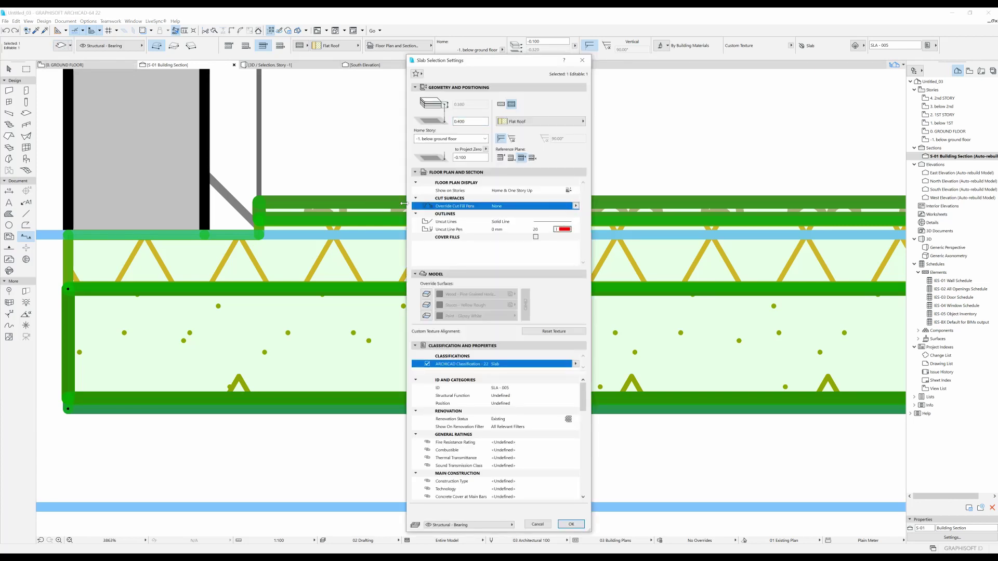
left_click(575, 206)
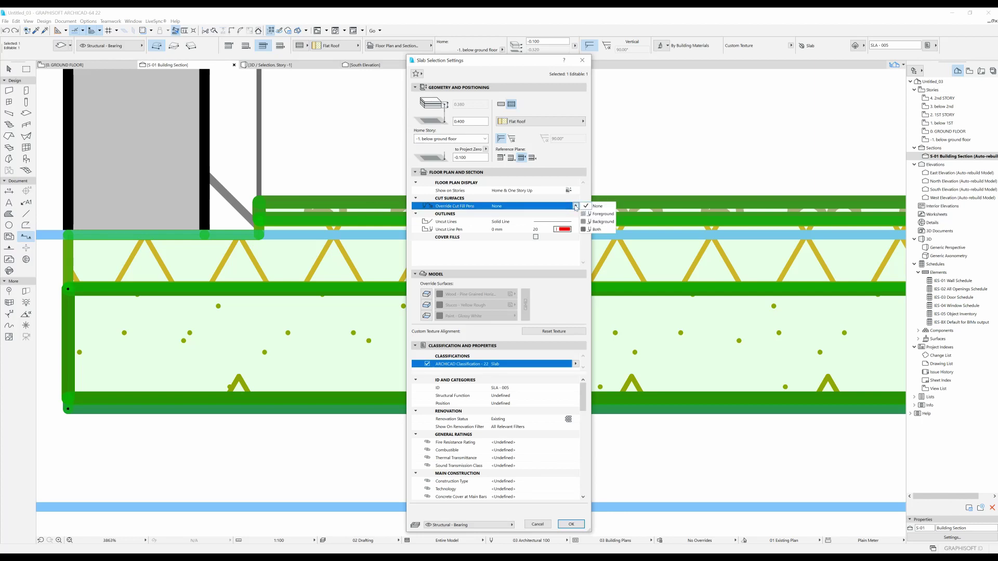
left_click(598, 229)
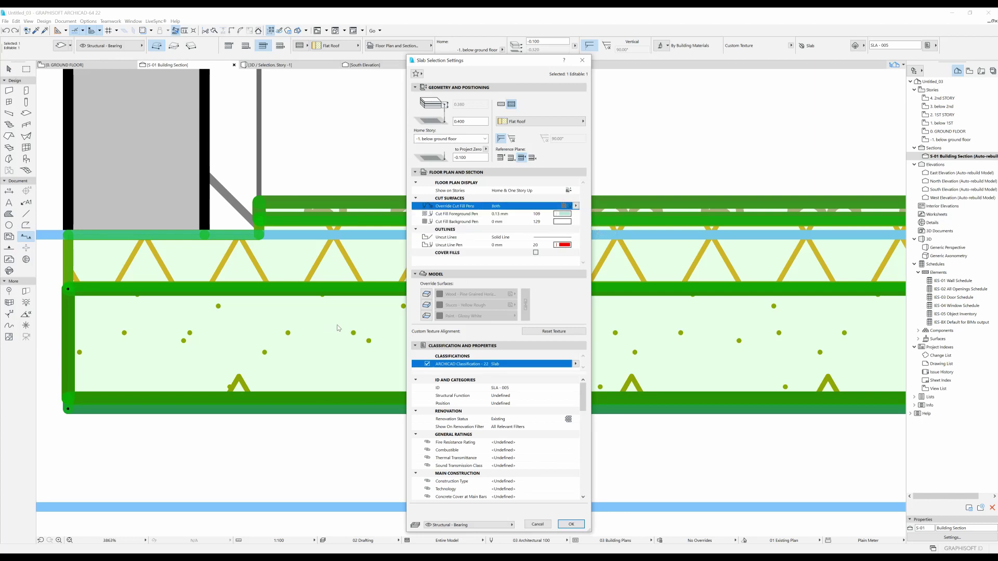
Set the slab's cut fill foreground pen to orange pen 43 and its background pen to light grey, and apply the settings
left_click(571, 215)
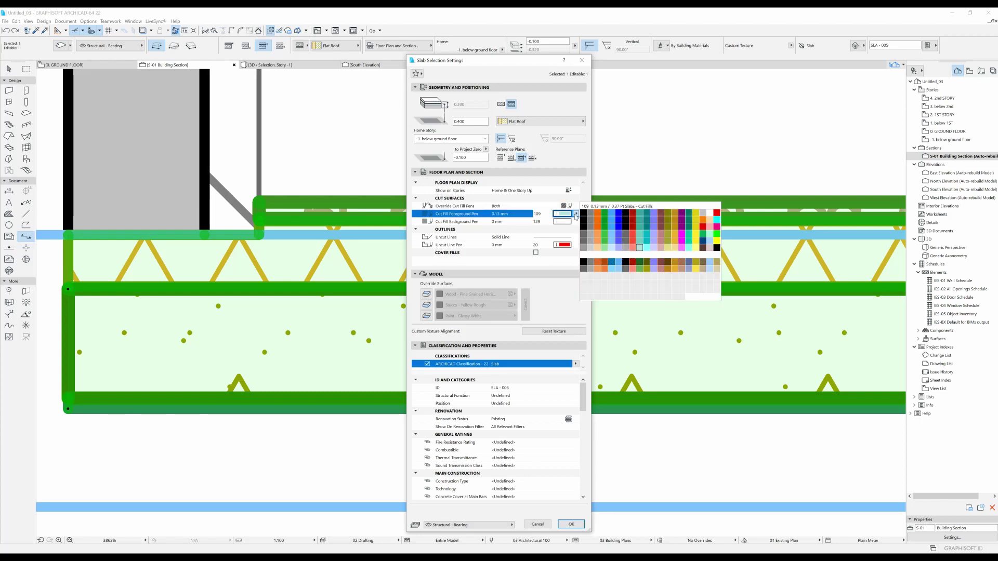
left_click(590, 228)
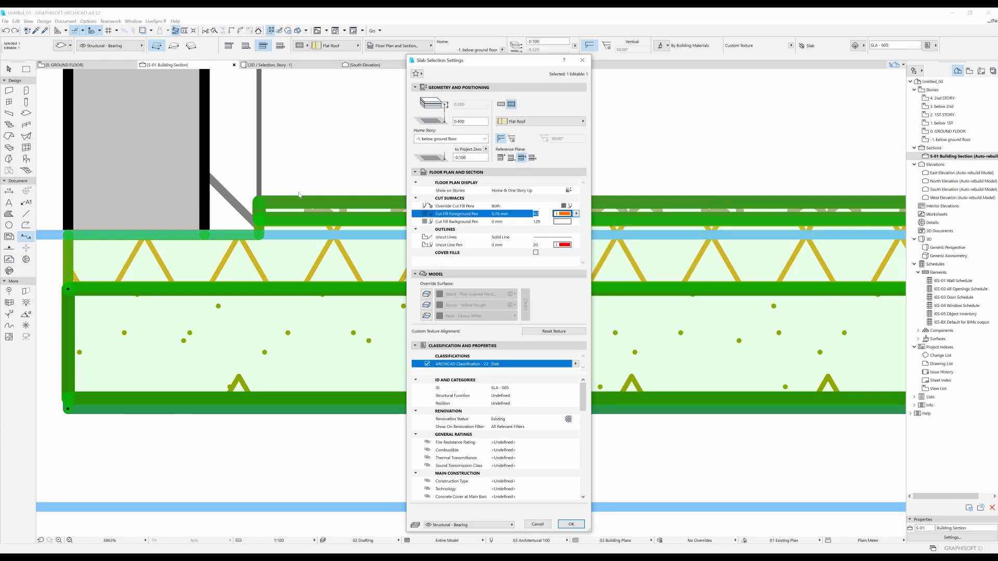
left_click(576, 221)
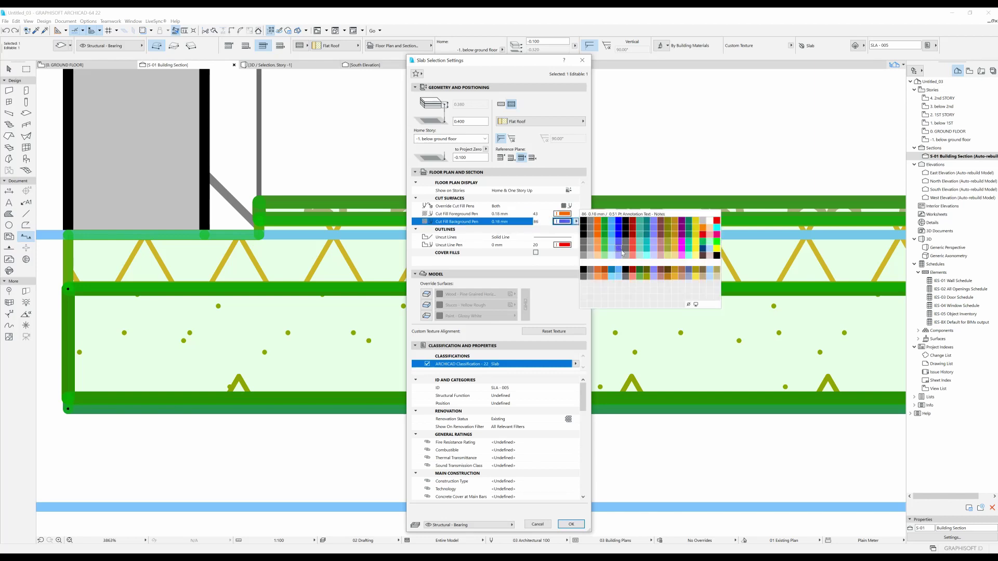
left_click(591, 255)
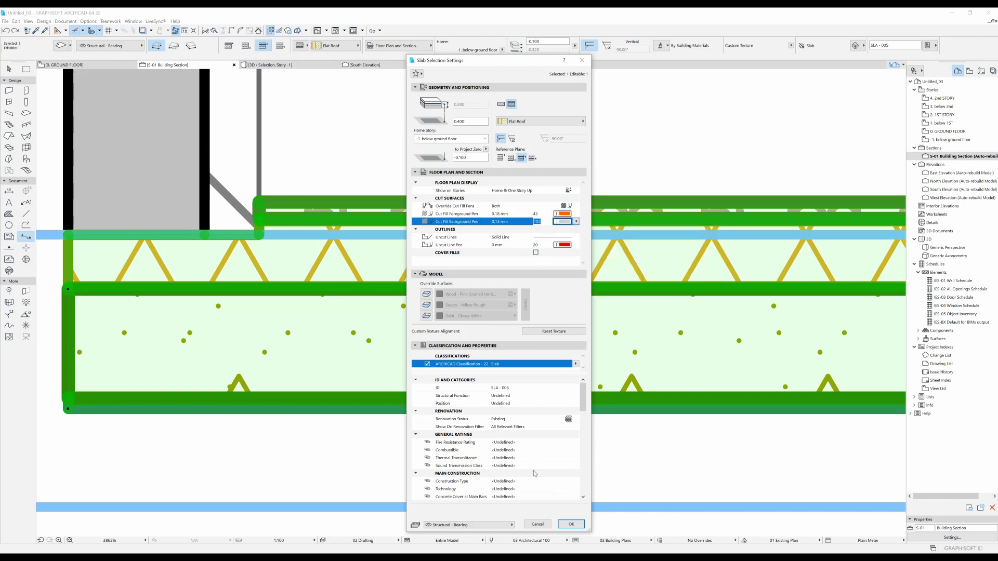
left_click(570, 524)
key("Escape")
scroll(324, 308, "down", 1)
scroll(324, 309, "down", 1)
scroll(364, 296, "left", 3)
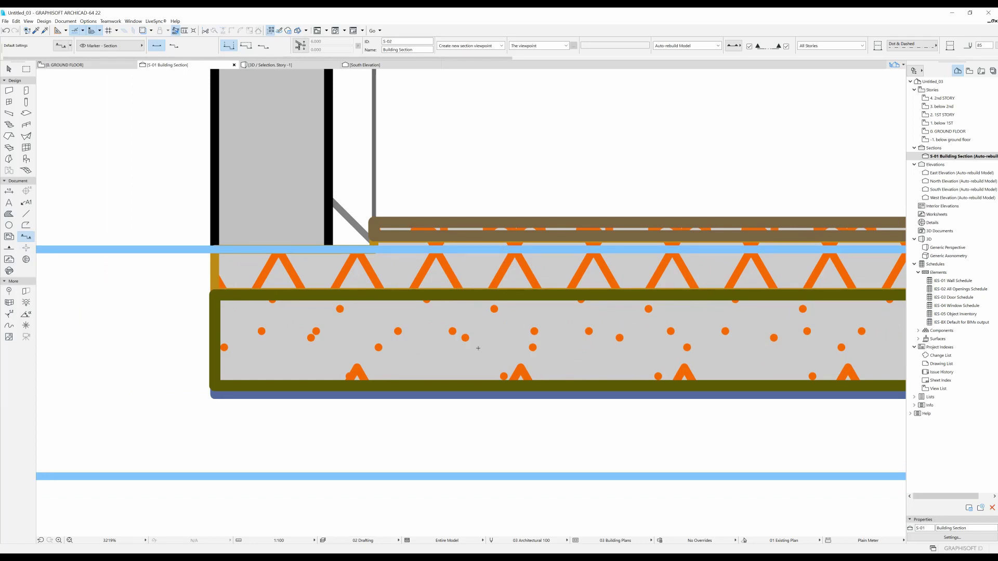
scroll(297, 397, "down", 4)
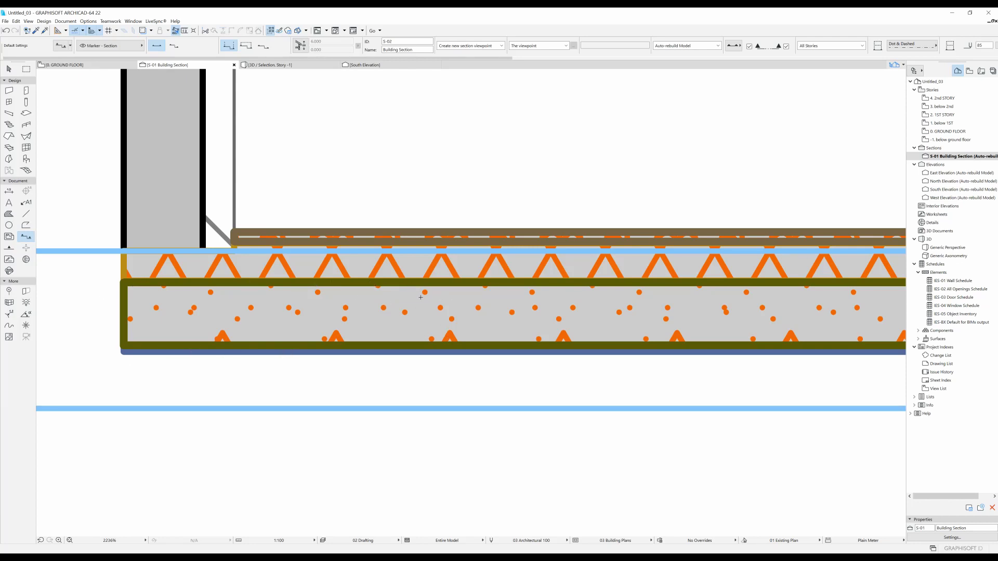
Edit the slab's Flat Roof composite, giving the outside line, gravel, rainproof membrane and their separator lines yellow pen 100
left_click(337, 276, "shift")
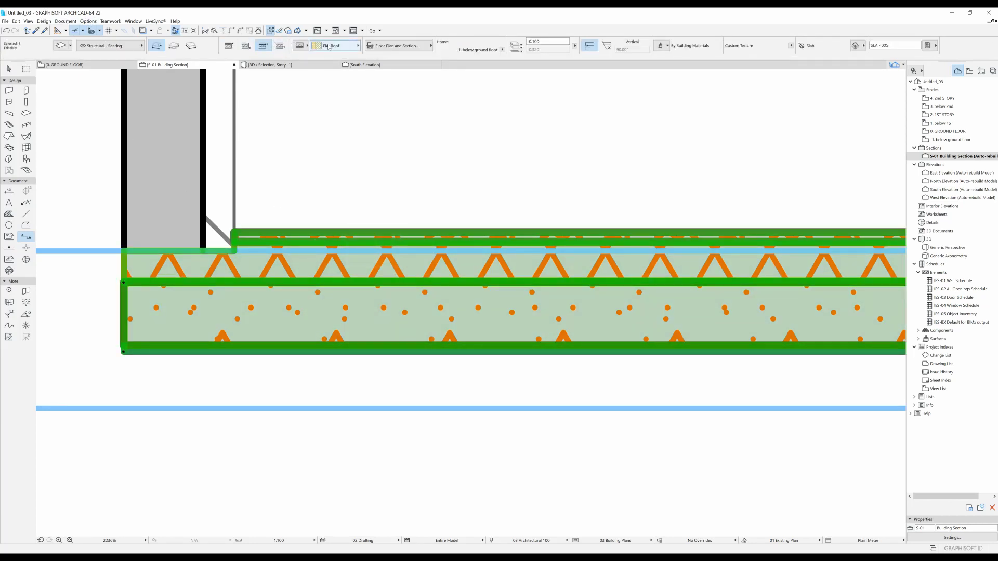
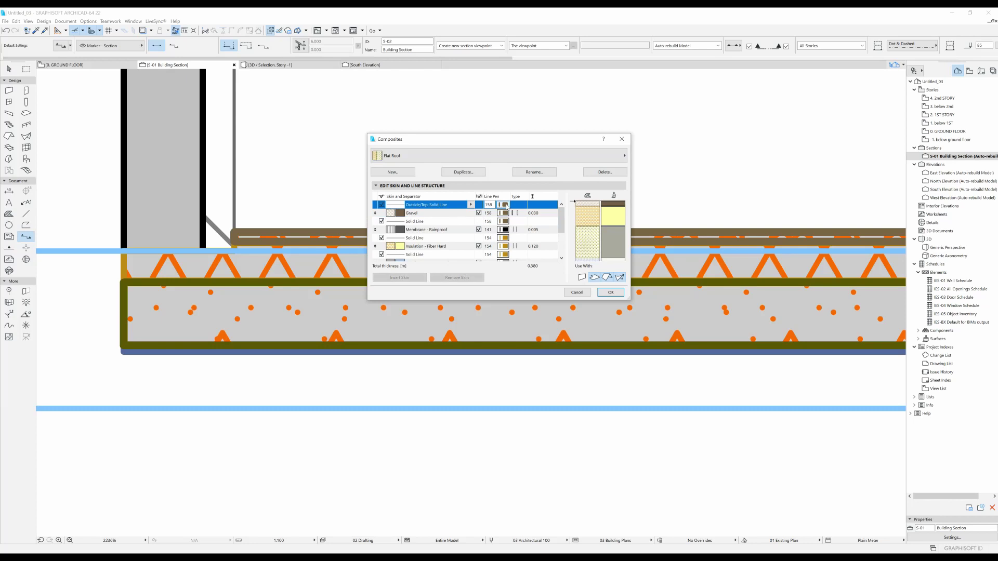
left_click(506, 205)
left_click(626, 213)
left_click(502, 238)
left_click(503, 238)
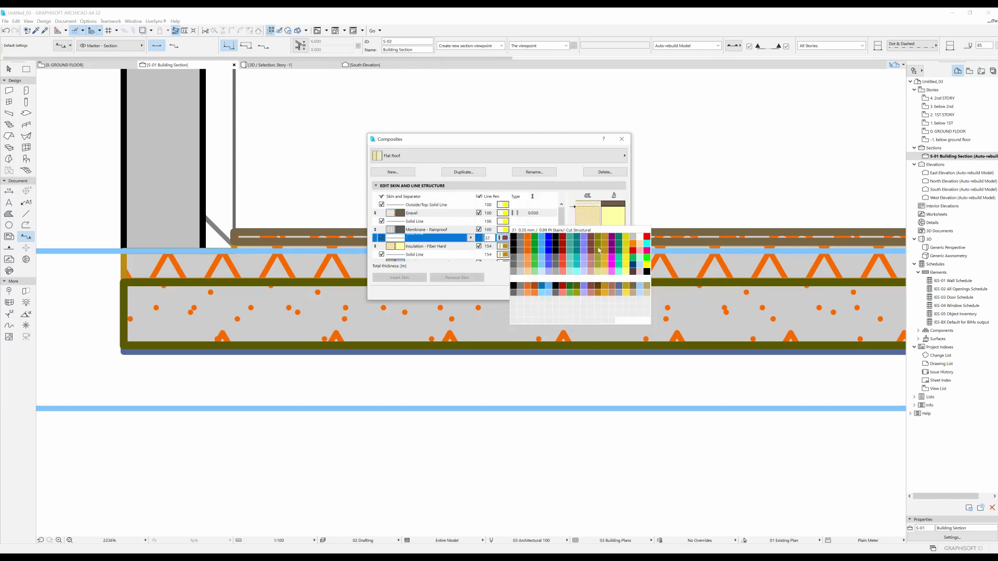
left_click(626, 244)
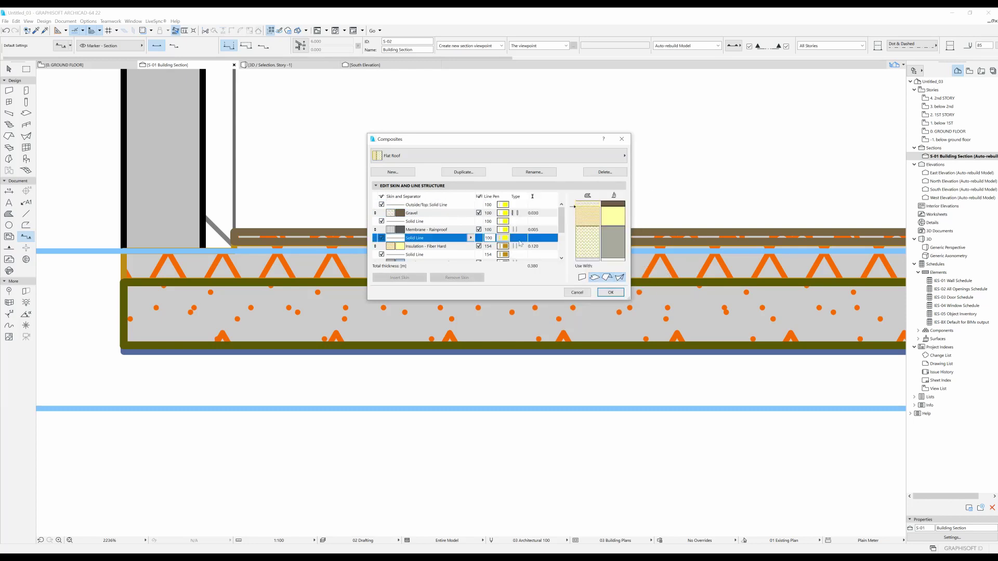
Set the Insulation - Fiber Hard skin and the separator line beneath it to yellow pen 100
left_click(504, 248)
left_click(503, 247)
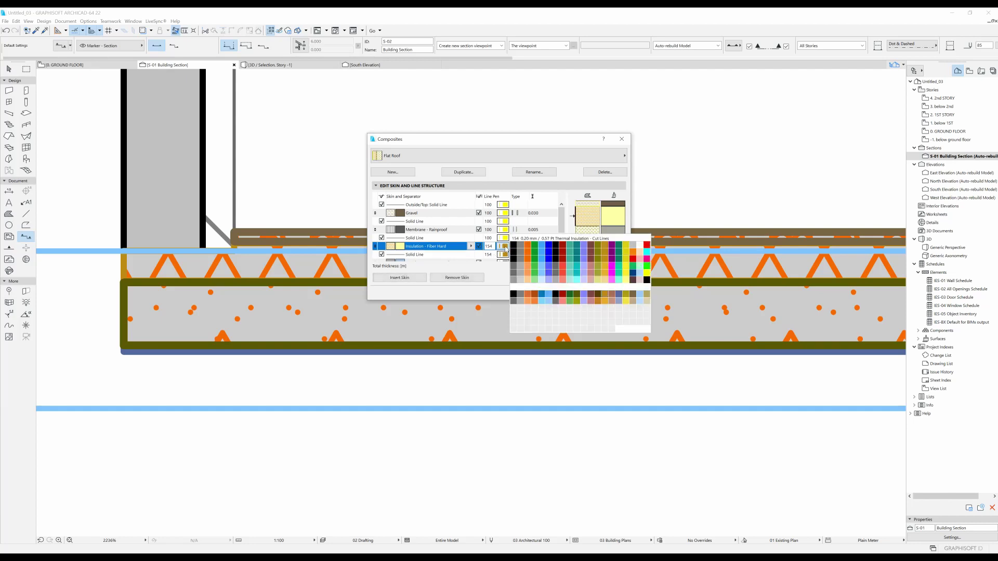
left_click(627, 252)
scroll(516, 232, "down", 1)
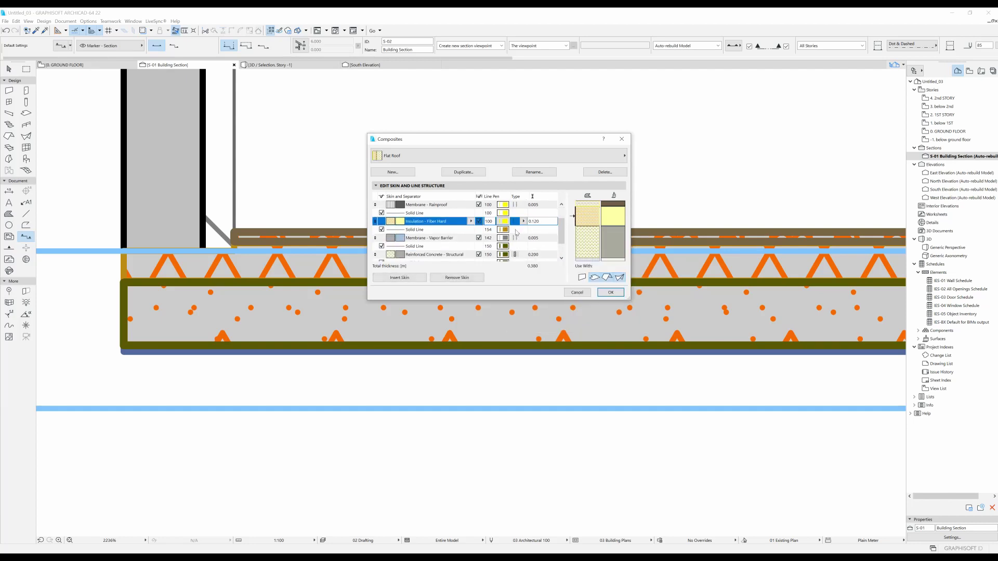
left_click(504, 230)
left_click(504, 229)
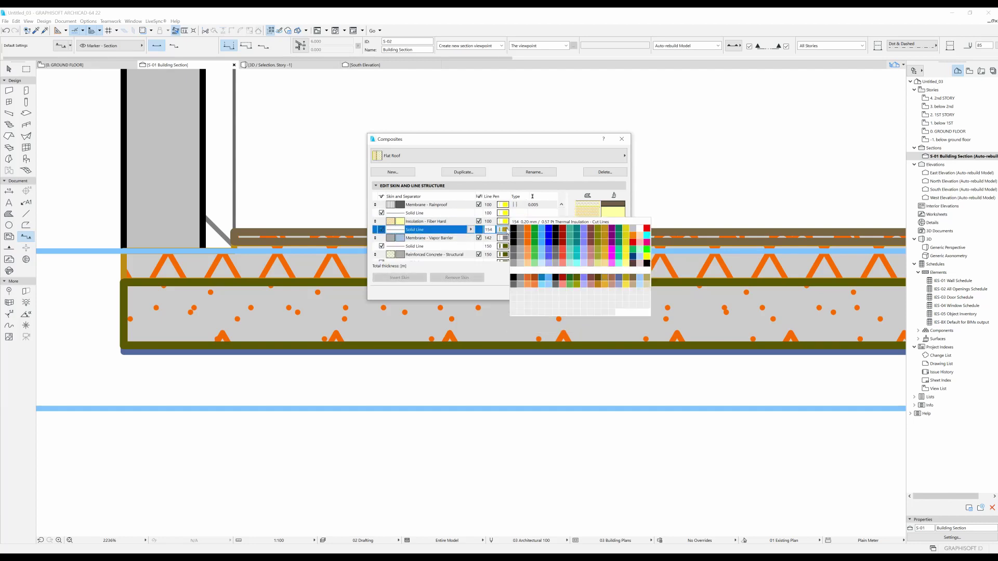
left_click(647, 257)
Set the Membrane - Vapor Barrier skin's line pen to yellow pen 100
scroll(499, 236, "up", 1)
left_click(504, 247)
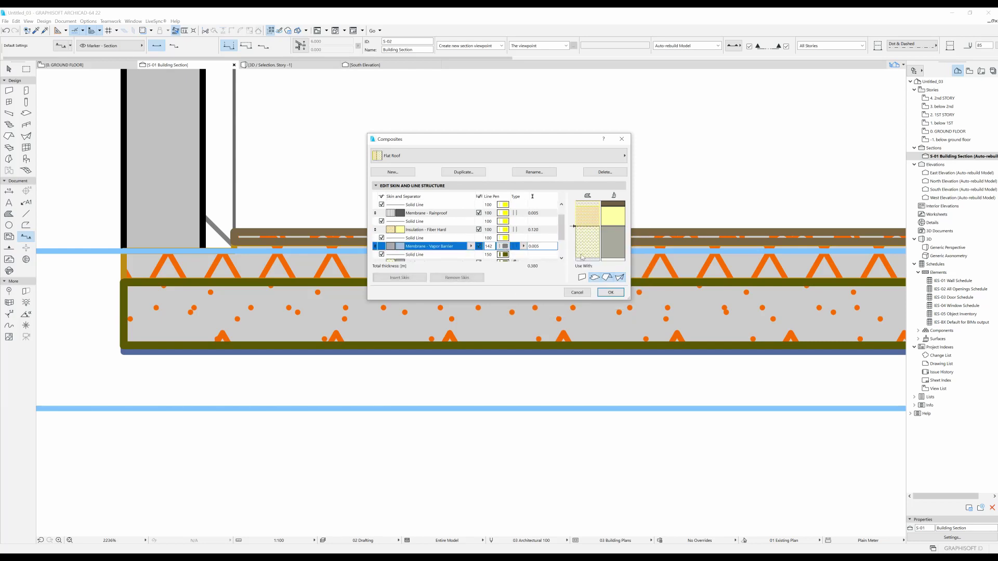
left_click(503, 247)
left_click(649, 273)
Set the Reinforced Concrete - Structural skin and the separator lines above and below it to red pen 20
scroll(508, 223, "down", 4)
left_click(505, 221)
left_click(504, 221)
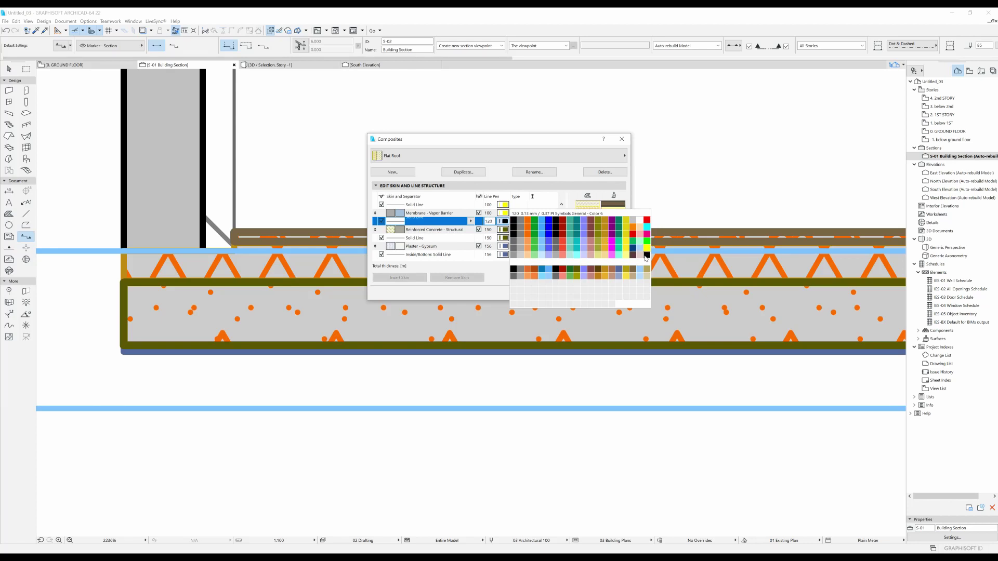
left_click(648, 223)
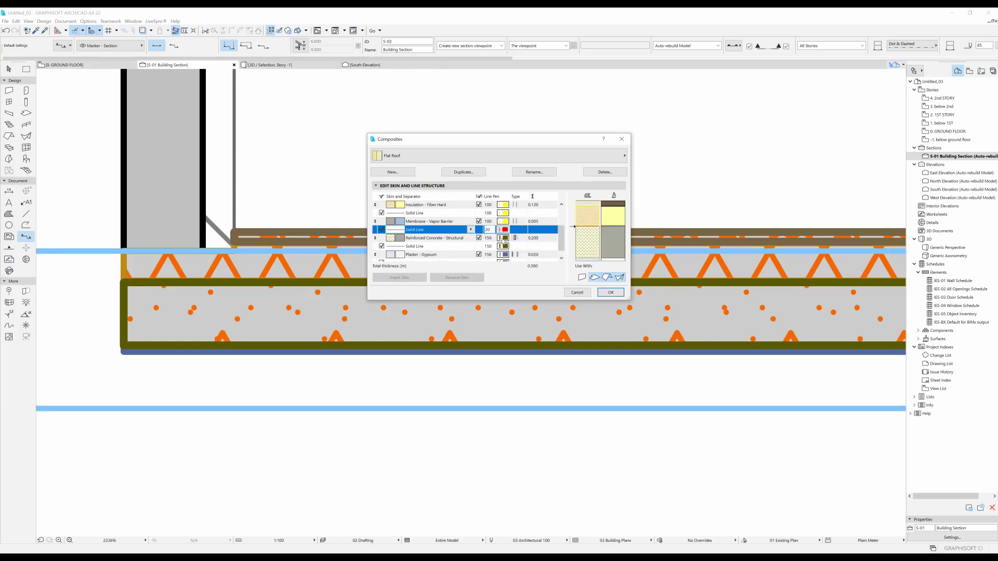
left_click(504, 238)
left_click(504, 238)
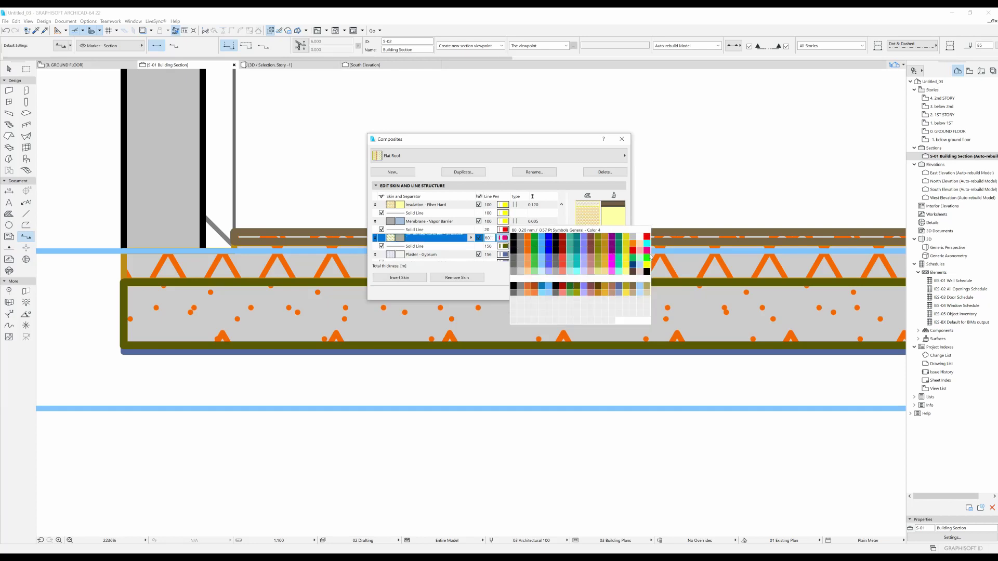
left_click(646, 237)
left_click(505, 247)
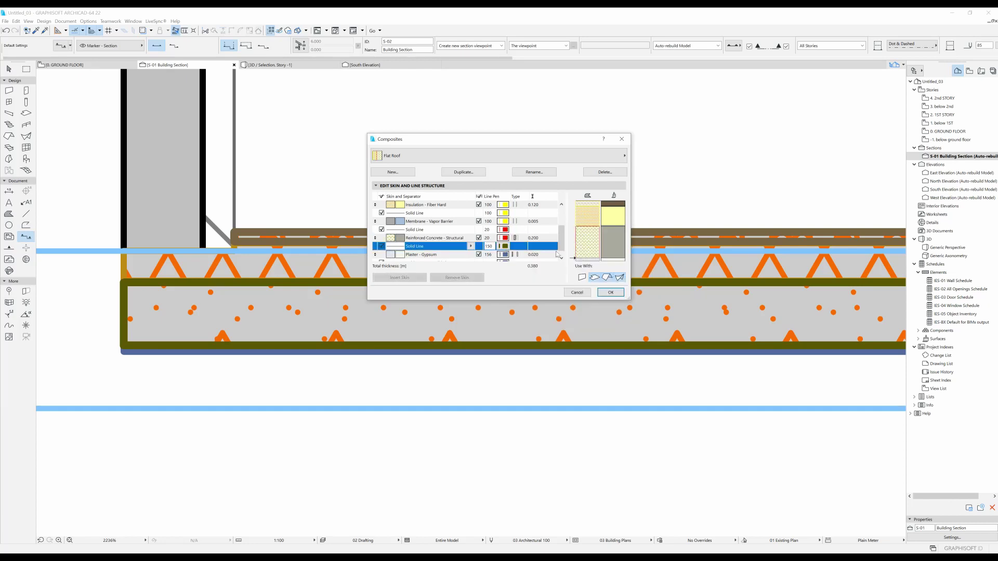
left_click(505, 246)
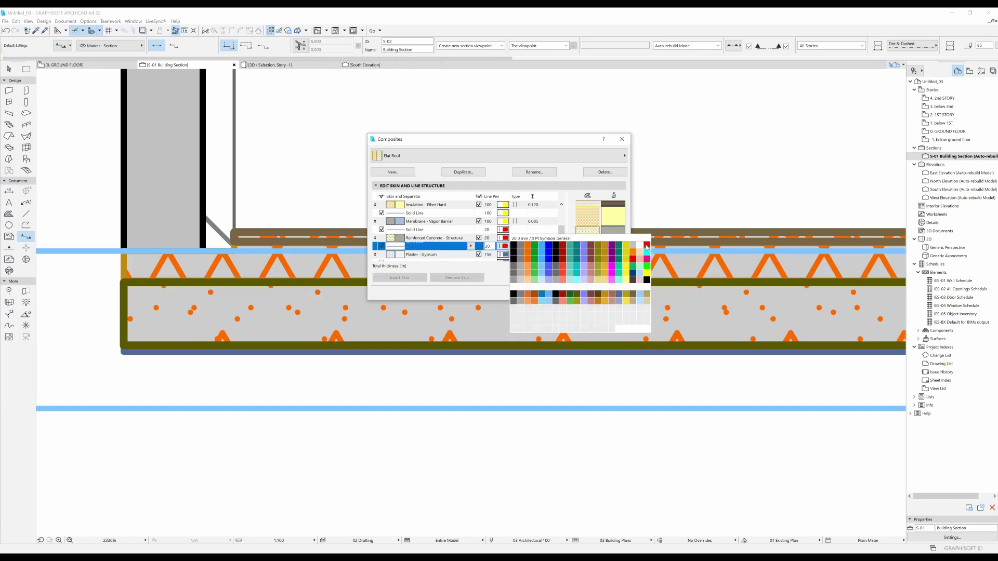
left_click(643, 248)
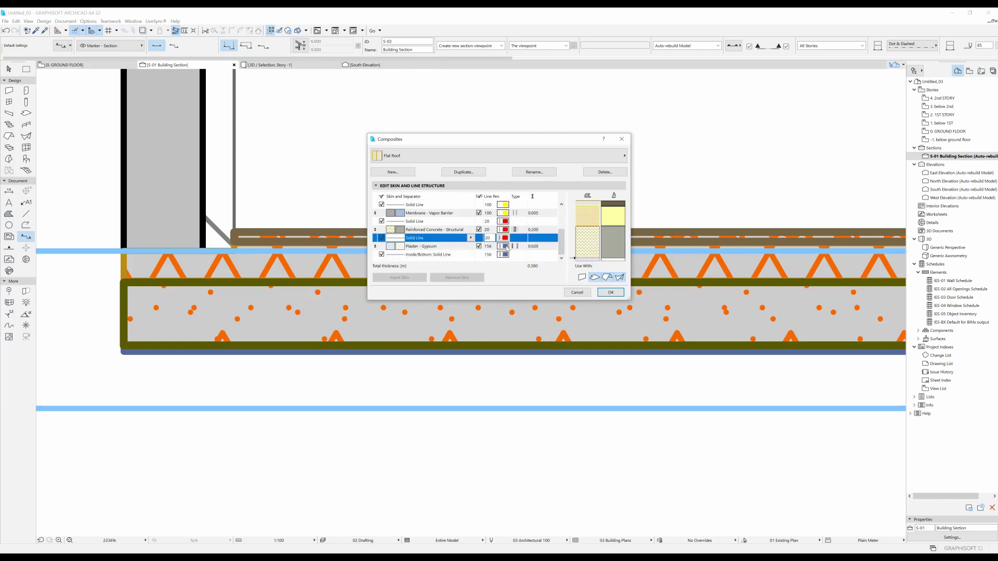
left_click(618, 253)
Set the Plaster - Gypsum skin and the inside/bottom line to yellow pen 100, and apply the composite changes
left_click(504, 246)
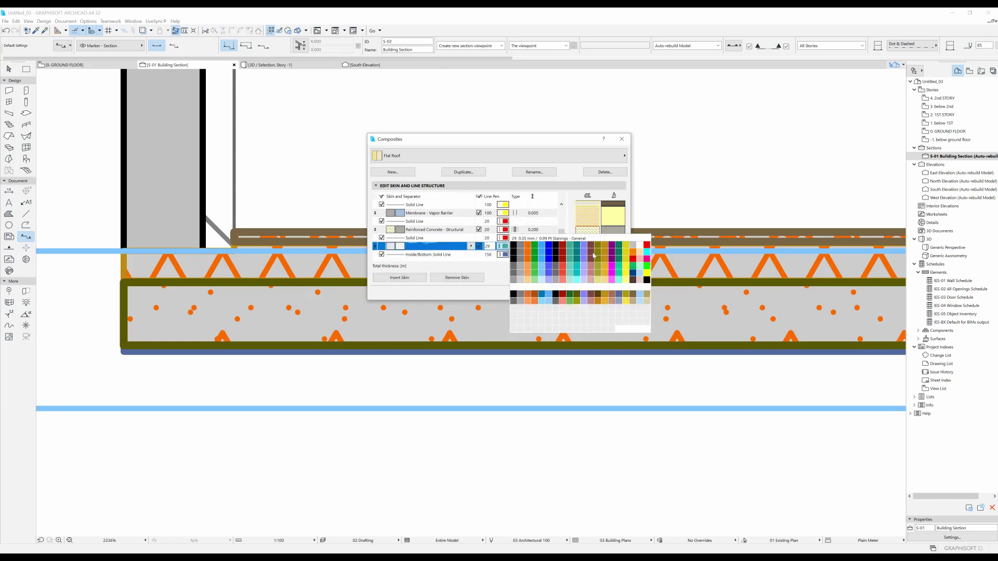
left_click(646, 275)
left_click(505, 254)
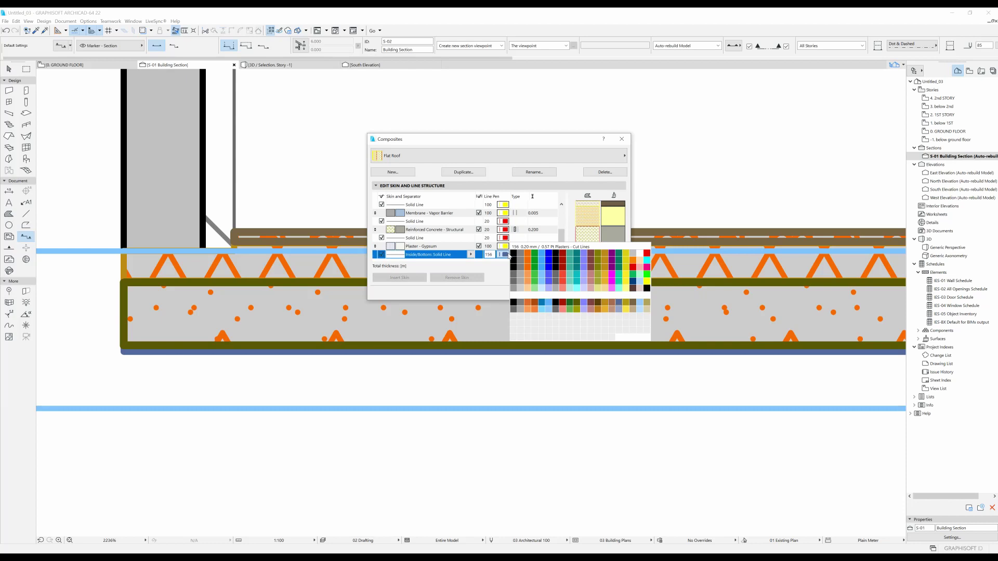
left_click(646, 275)
left_click(610, 292)
Examine the recoloured skin outlines and line weights at the slab's lower west corner in the section
scroll(543, 305, "up", 3)
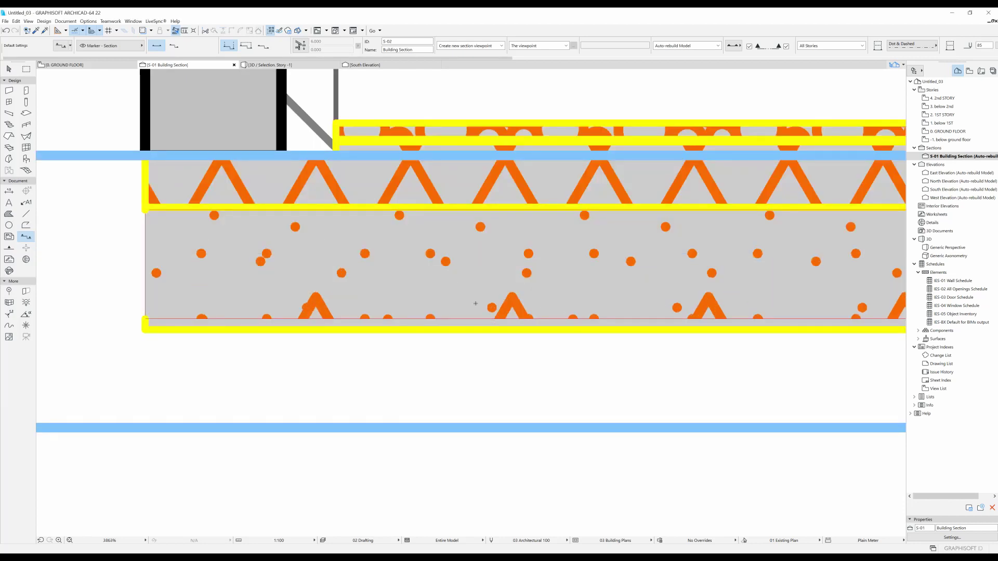
scroll(475, 303, "down", 5)
scroll(426, 206, "up", 5)
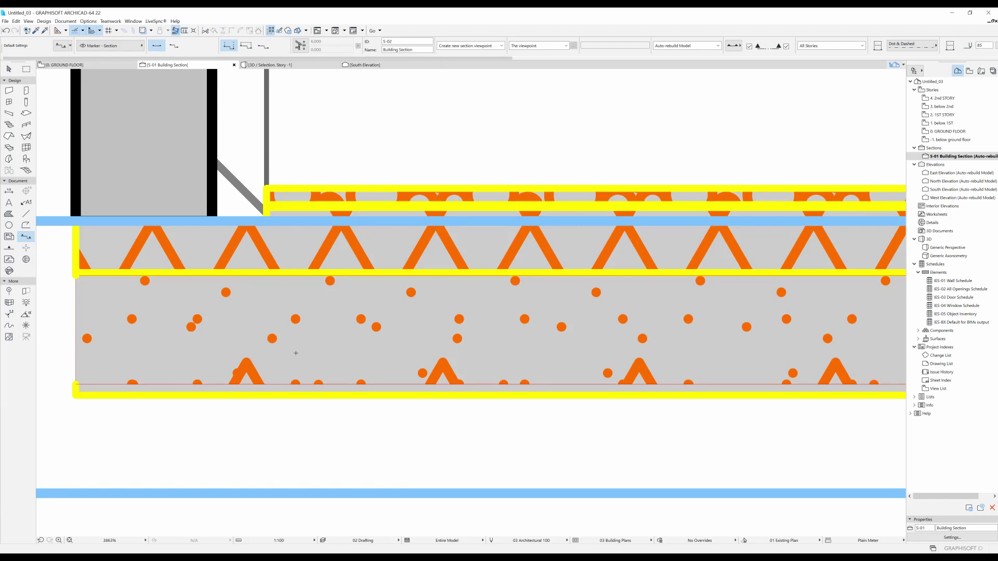
scroll(408, 226, "down", 2)
scroll(258, 288, "up", 5)
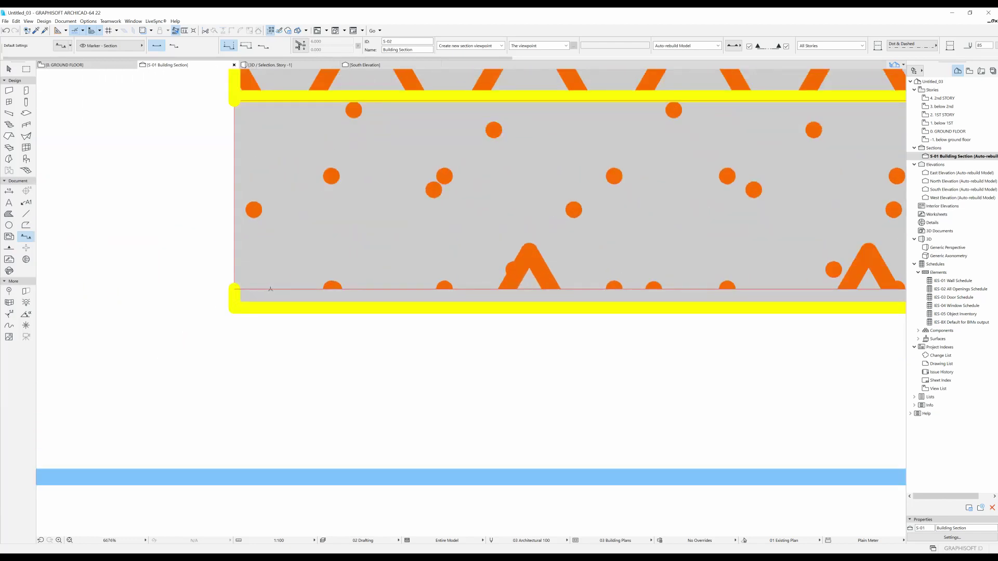
scroll(260, 290, "up", 6)
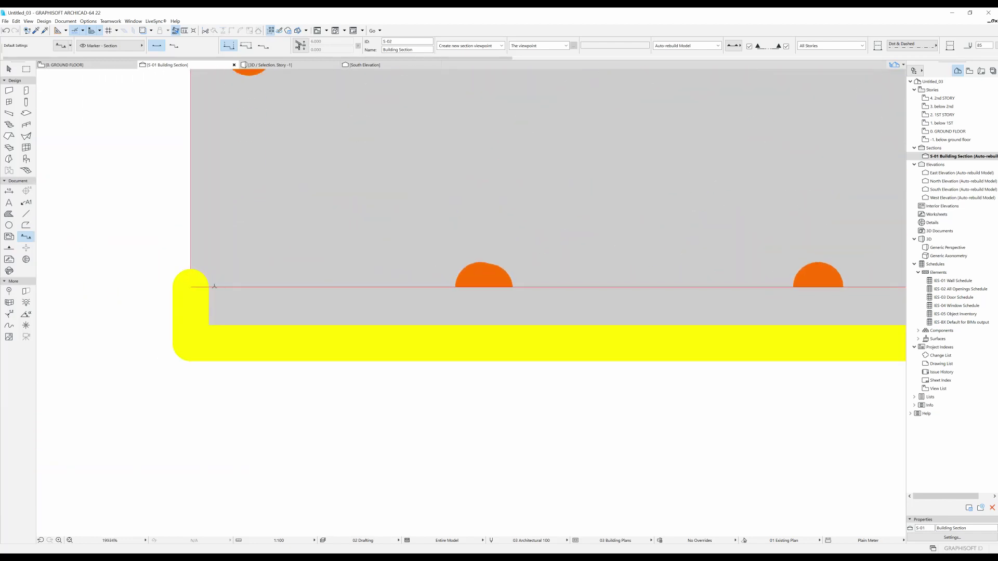
scroll(230, 287, "down", 10)
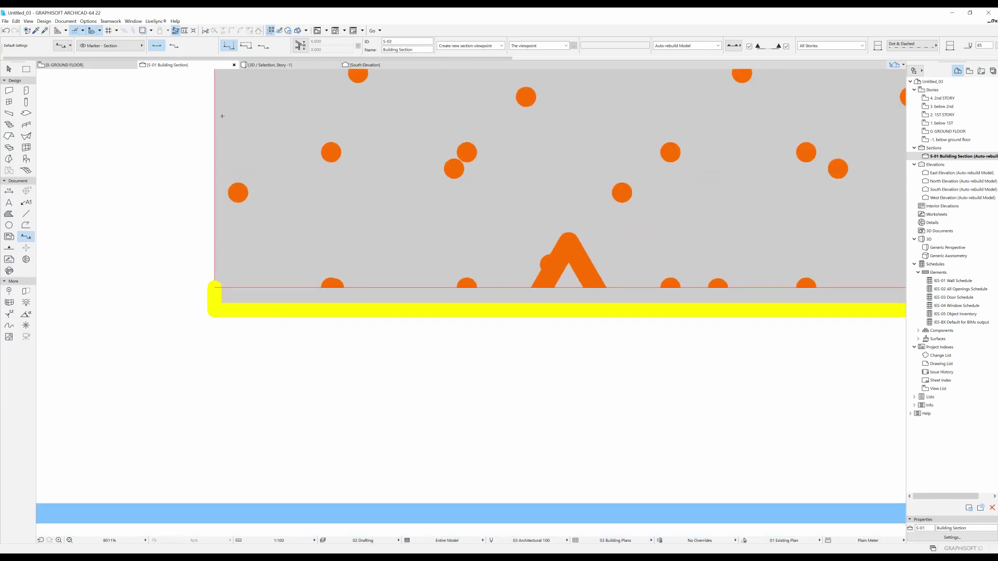
Review the cut fill and outline pens in the composite slab's settings from the building section
scroll(256, 226, "down", 4)
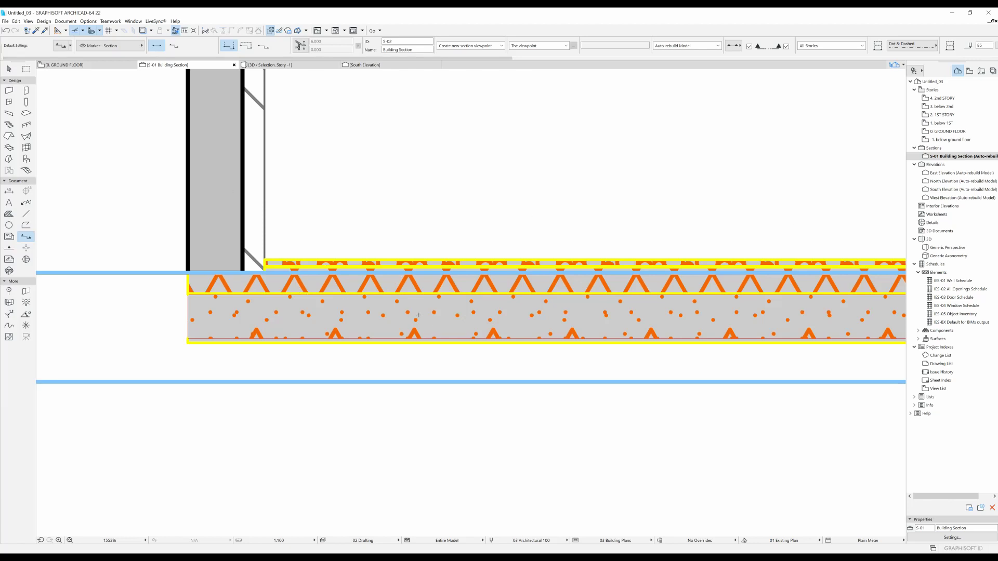
scroll(323, 272, "down", 5)
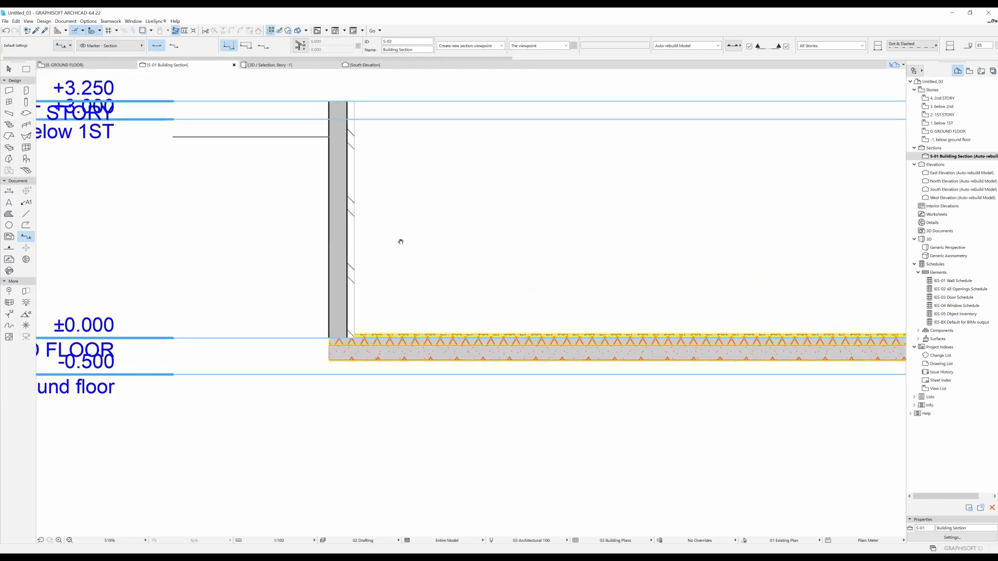
scroll(393, 263, "up", 3)
left_click(415, 313)
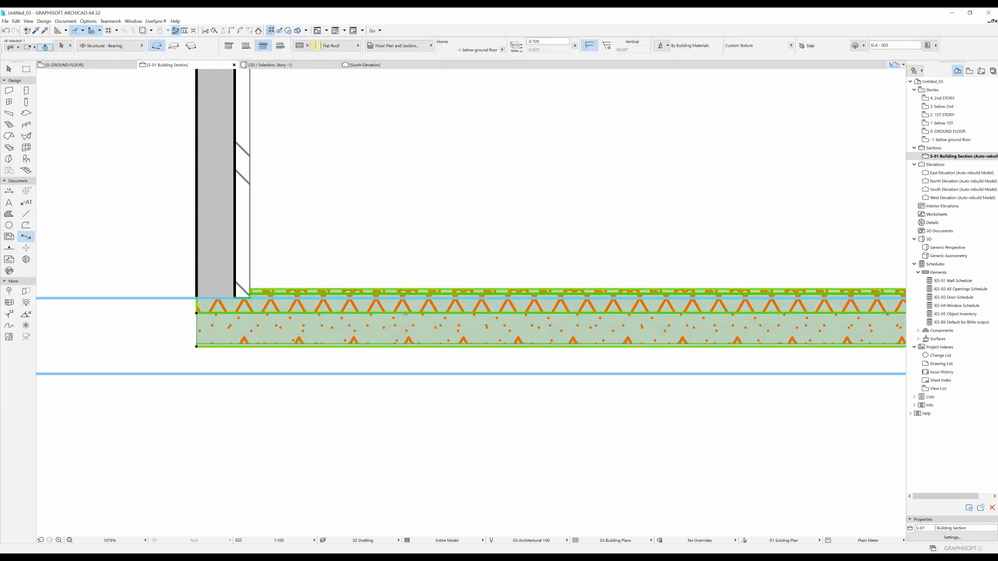
double_click(435, 341)
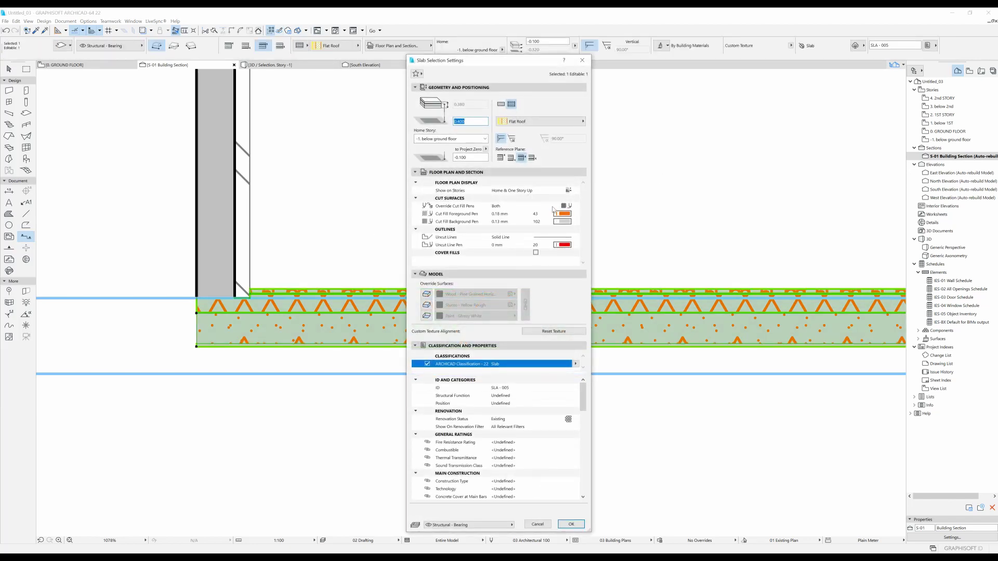
key("Escape")
key("Escape")
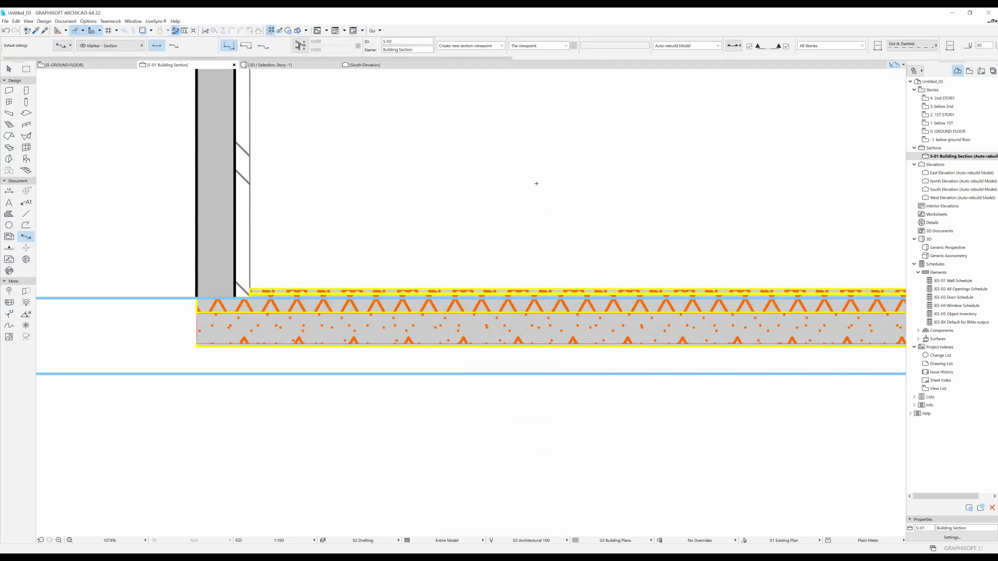
left_click(88, 21)
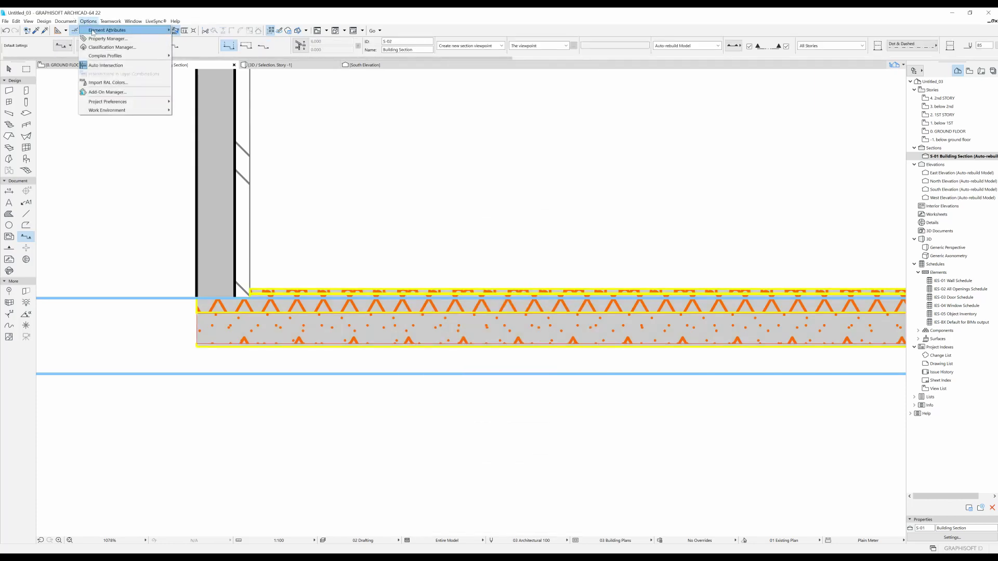
mouse_move(120, 29)
left_click(479, 290)
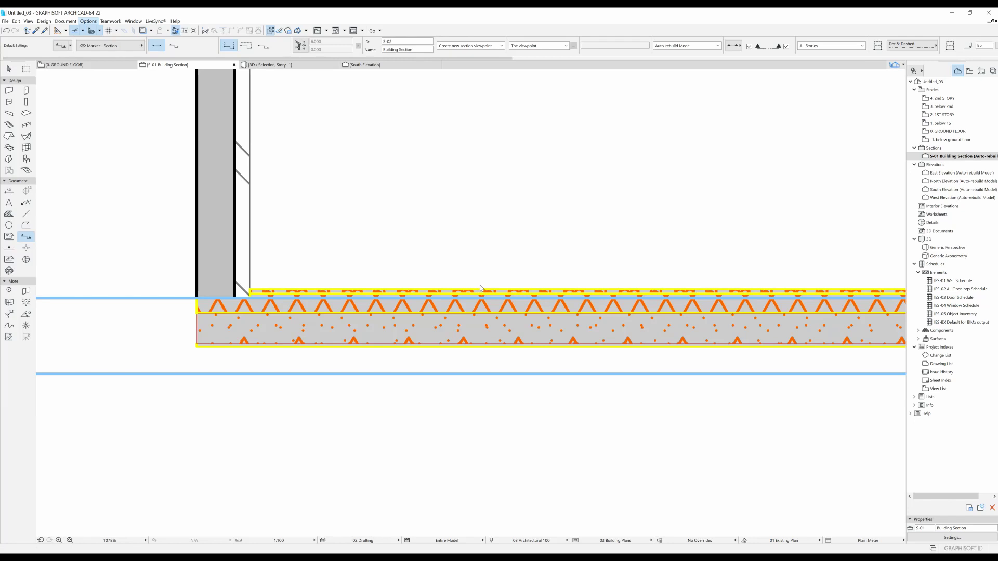
Open the -1. below ground floor plan, select the slab and display it alone in 3D
double_click(953, 140)
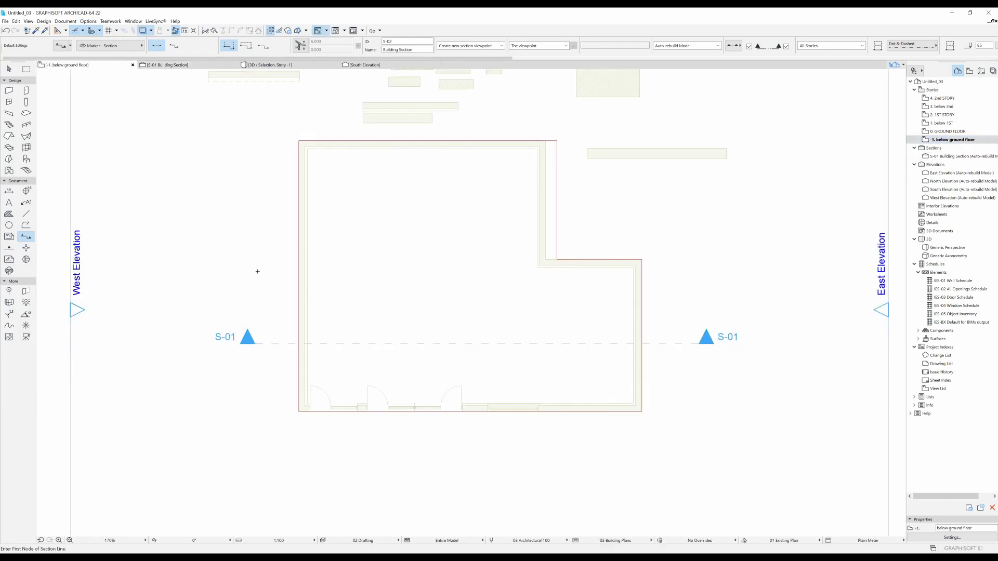
left_click(341, 241, "shift")
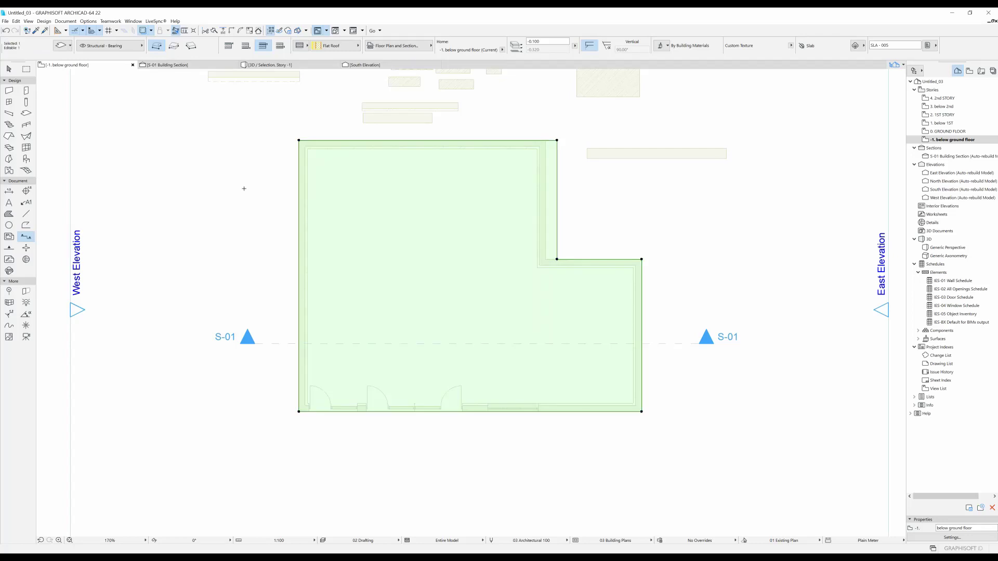
key("F5")
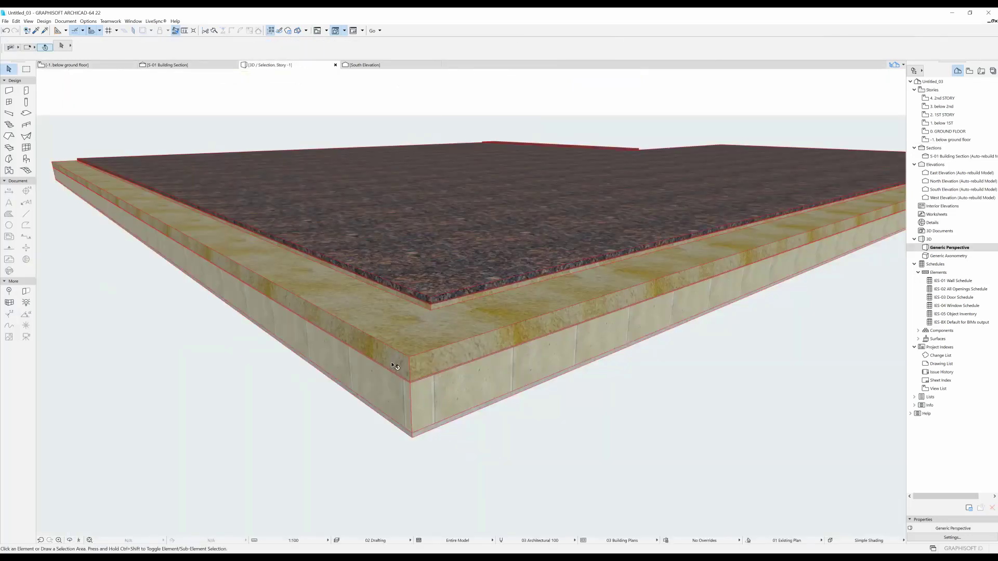
scroll(413, 332, "down", 5)
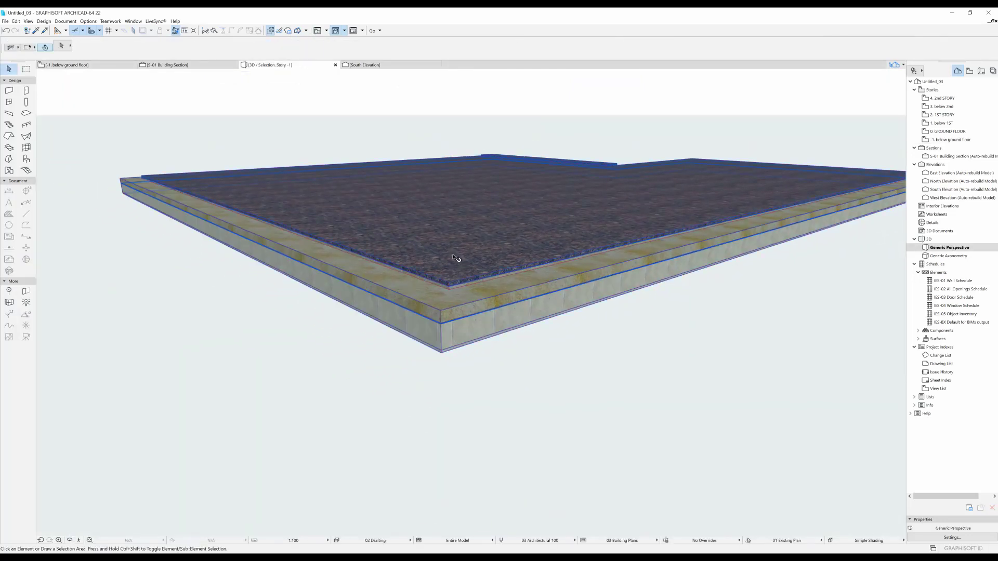
Move the slab vertically downward by its near corner to an elevation of about -0.260
left_click(431, 320)
left_click(440, 322)
left_click(503, 342)
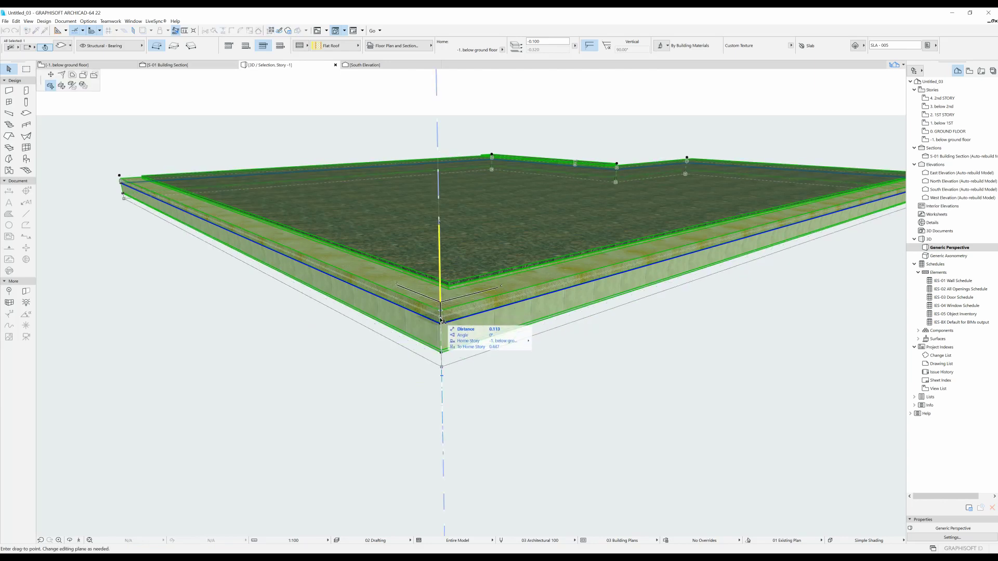
left_click(441, 325)
left_click(736, 418)
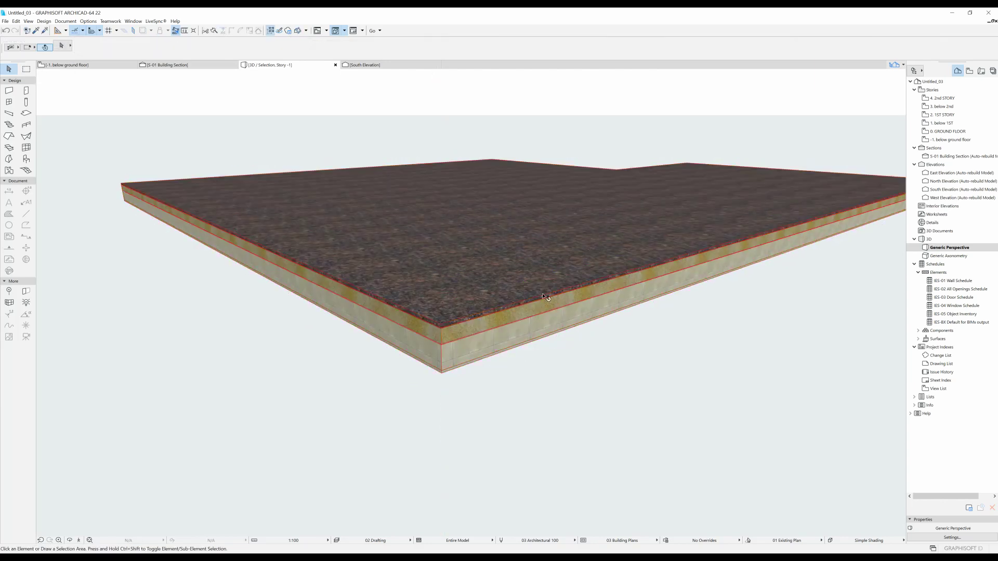
Override all of the slab's surfaces with Brick - Common Bond
left_click(432, 329)
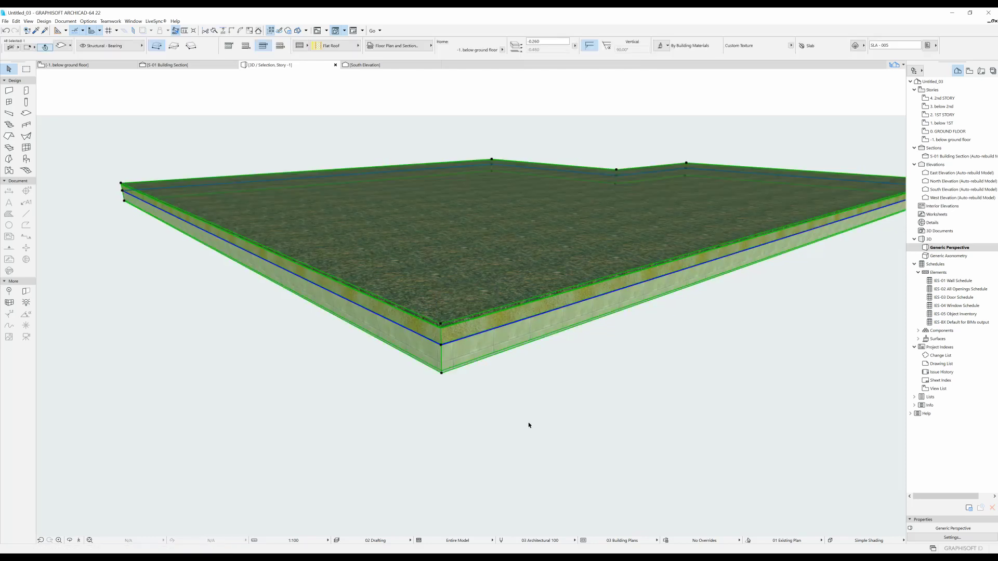
left_click(660, 46)
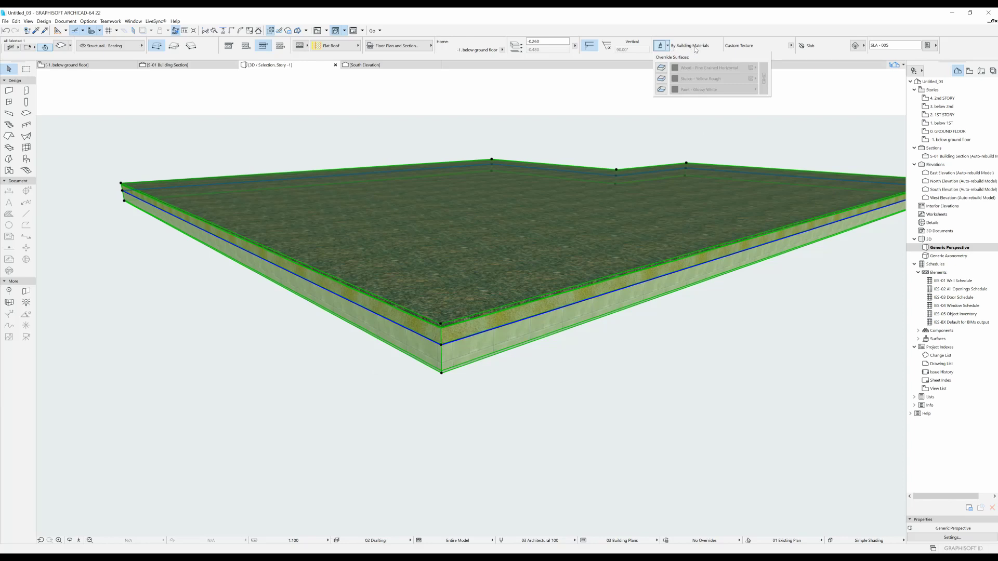
left_click(661, 69)
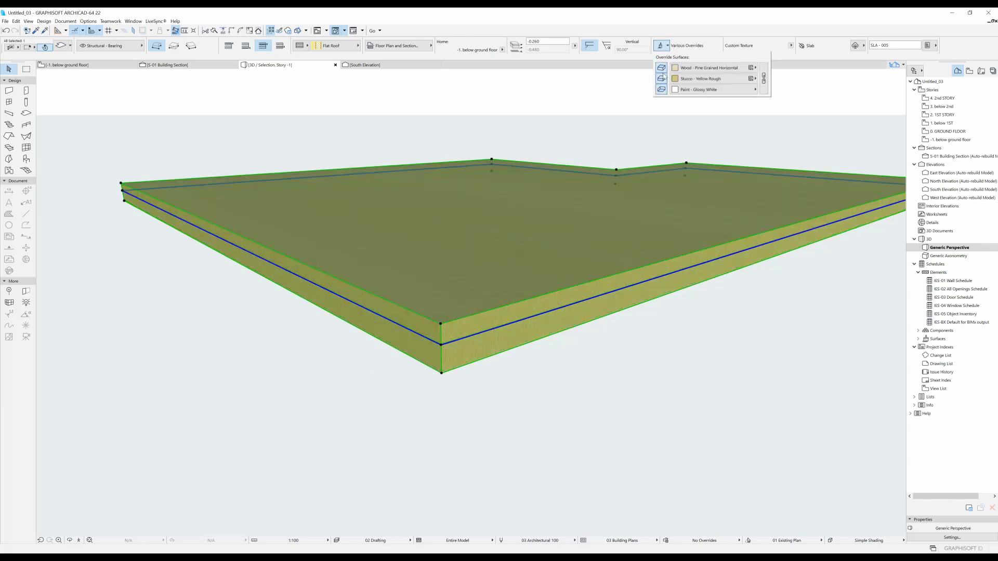
left_click(723, 68)
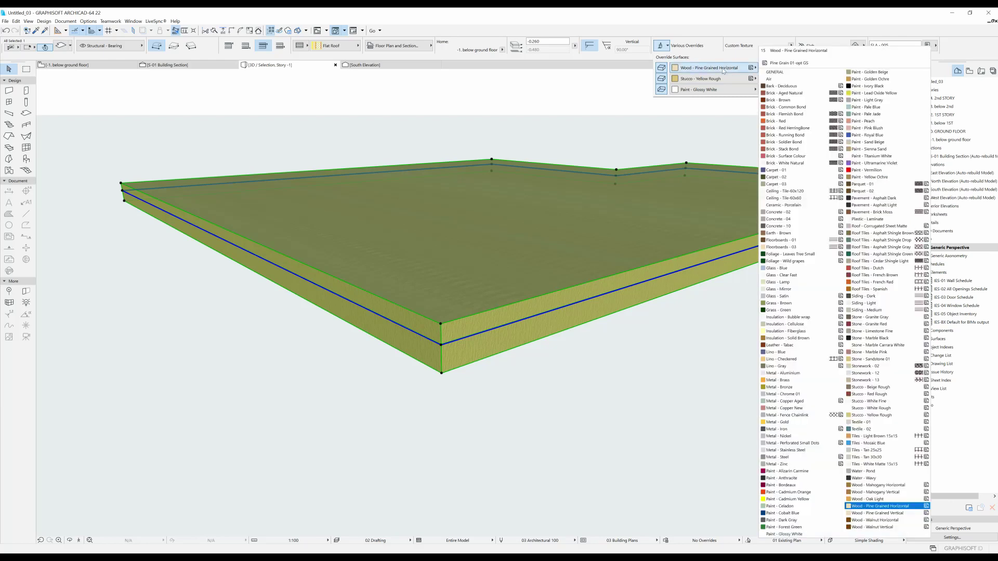
left_click(784, 107)
middle_click_drag(496, 205, 530, 265, "shift")
scroll(497, 294, "up", 3)
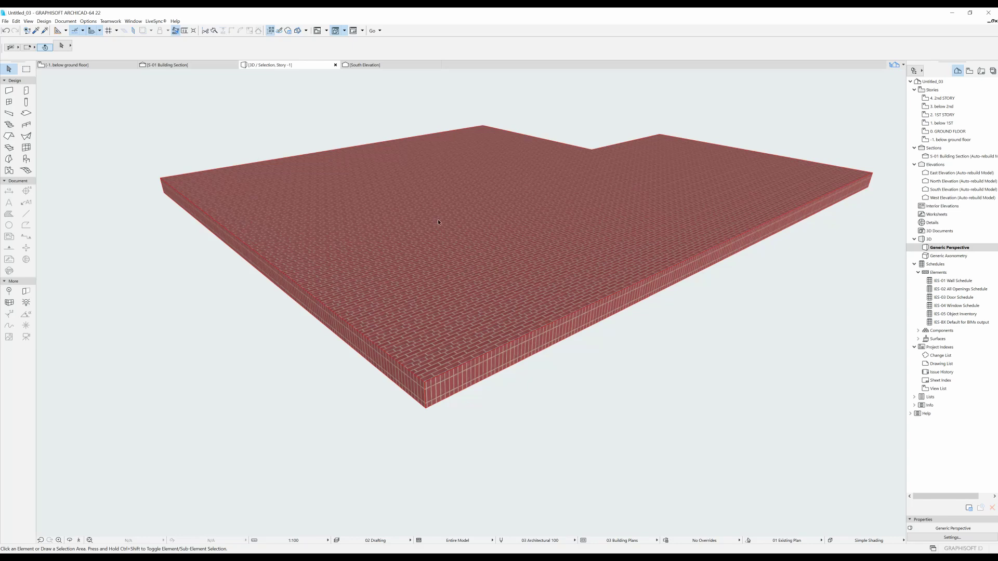
Enclose the whole building with a marquee on the floor plan and display the enclosed model in 3D
key("F2")
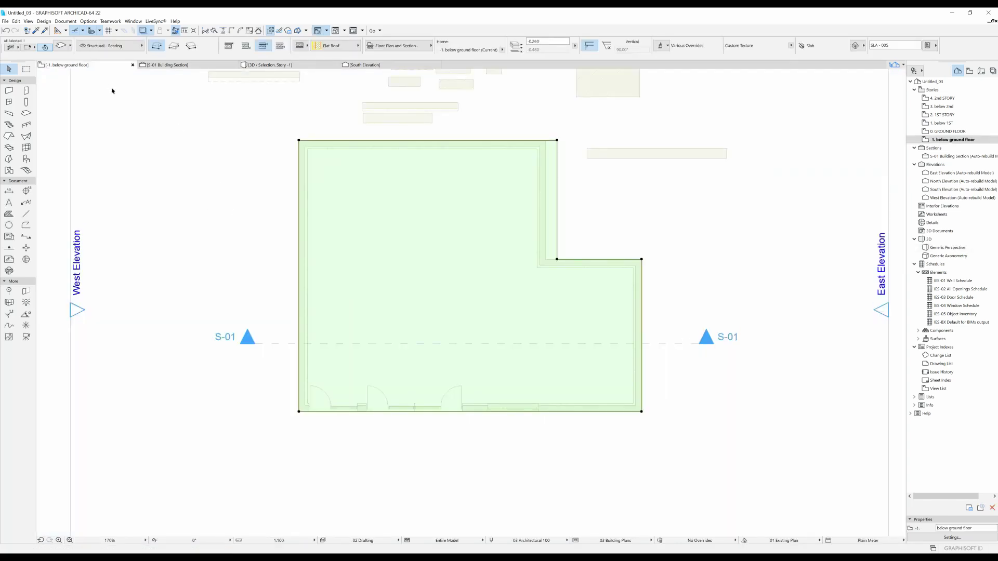
key("m")
left_click(254, 112)
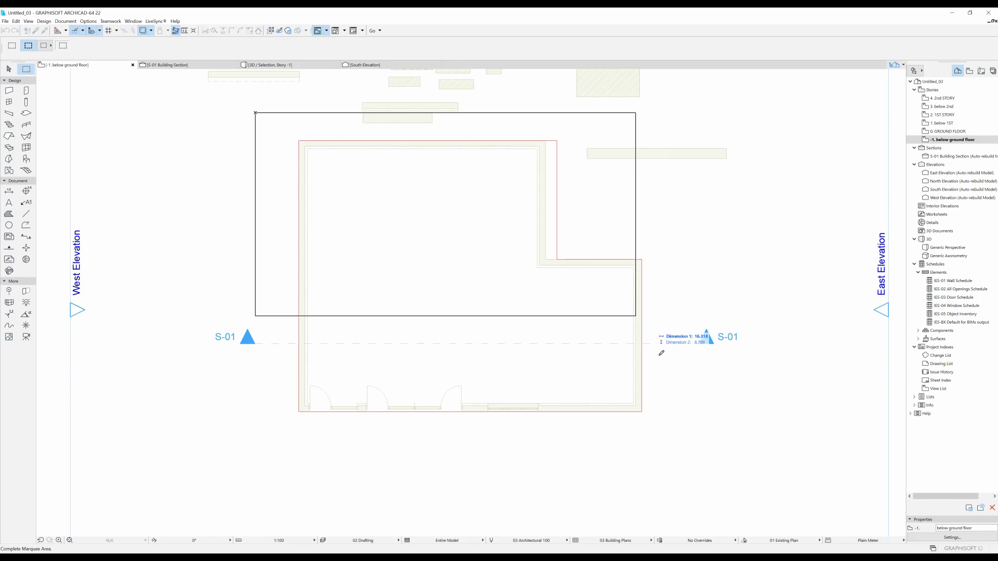
left_click(682, 432)
key("F5")
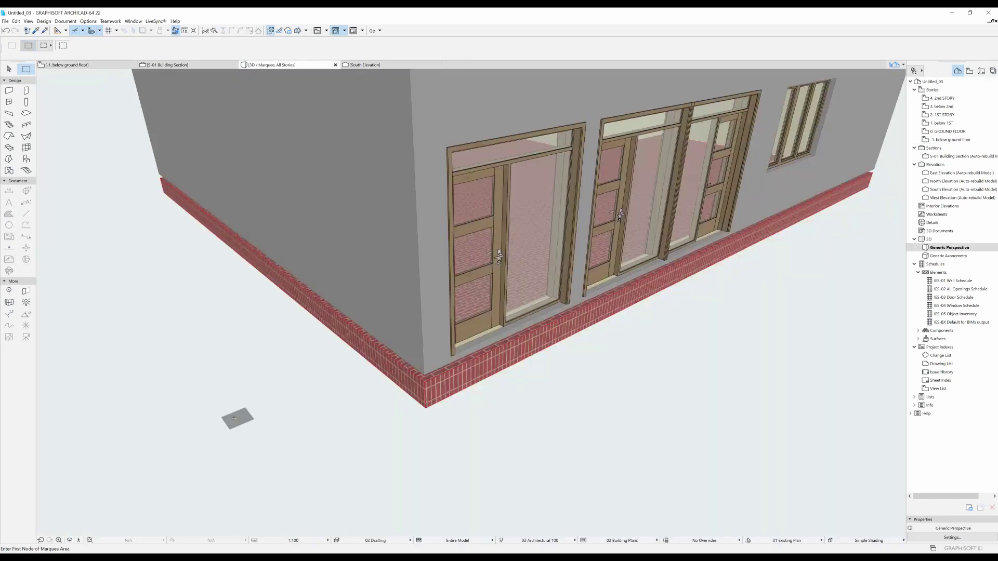
Raise the brick slab vertically by its near corner to an elevation of -0.160
middle_click_drag(229, 416, 341, 366, "shift")
left_click(341, 366)
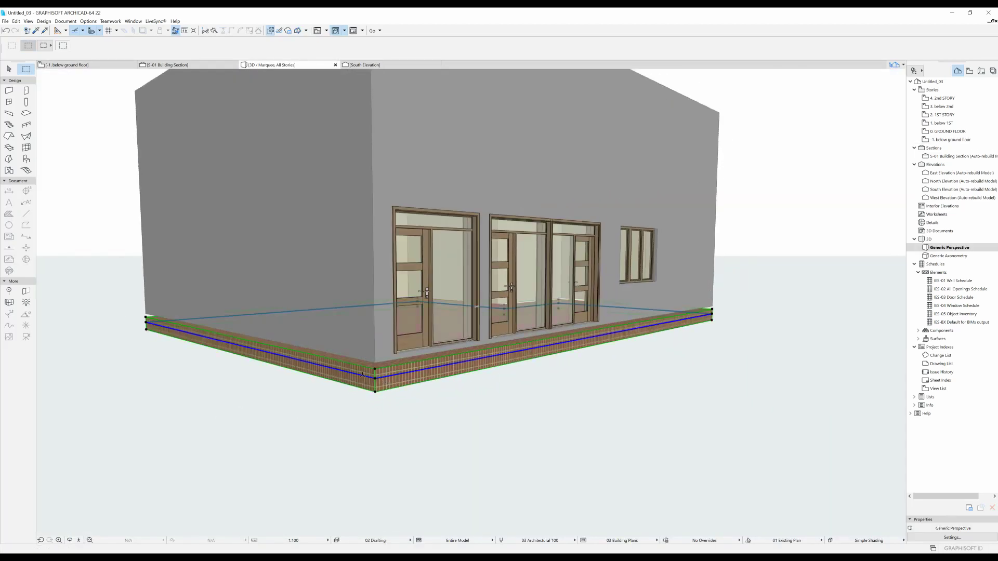
scroll(340, 365, "up", 3)
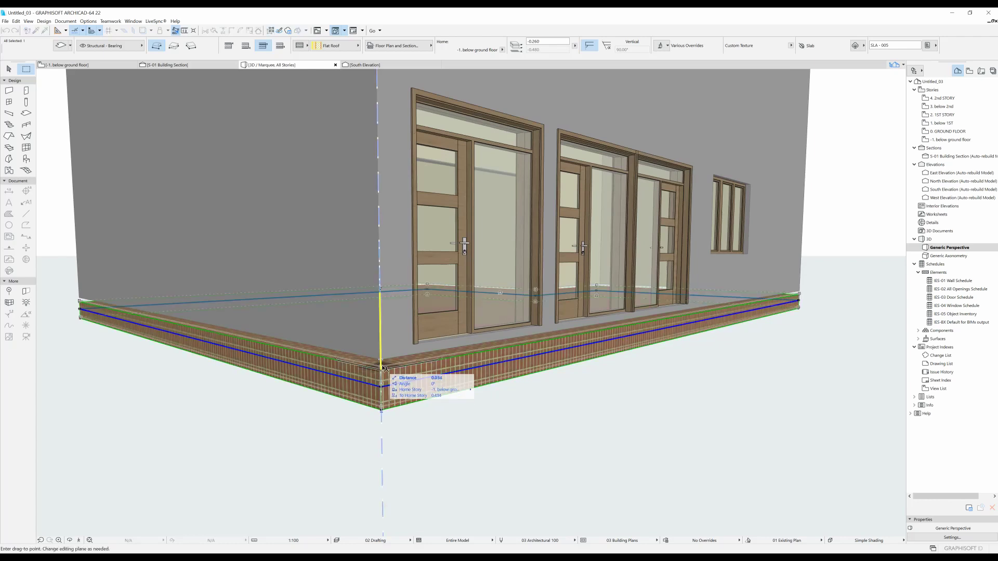
Switch the slab's edges from vertical to a custom angle of 45°
left_click(607, 46)
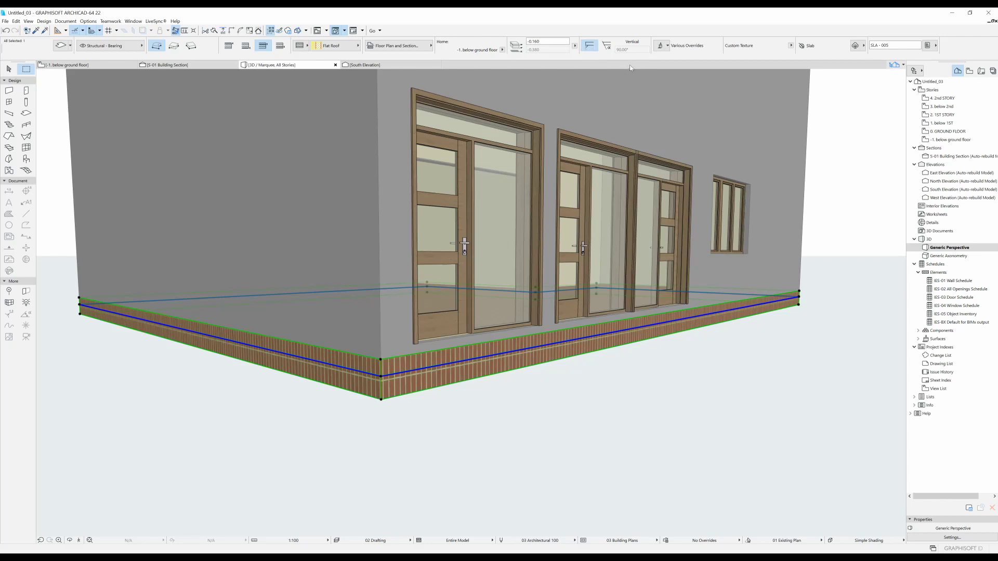
left_click(606, 46)
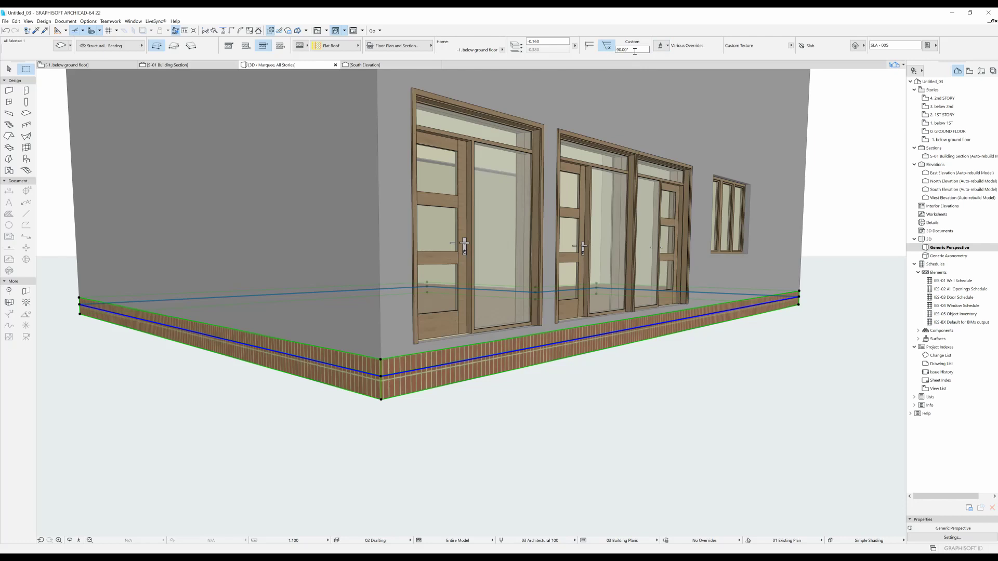
left_click(634, 50)
type("45")
key("Return")
Set the slab's custom edge angle to 135° and inspect the sloped brick edge around the building
middle_click_drag(686, 382, 622, 393, "shift")
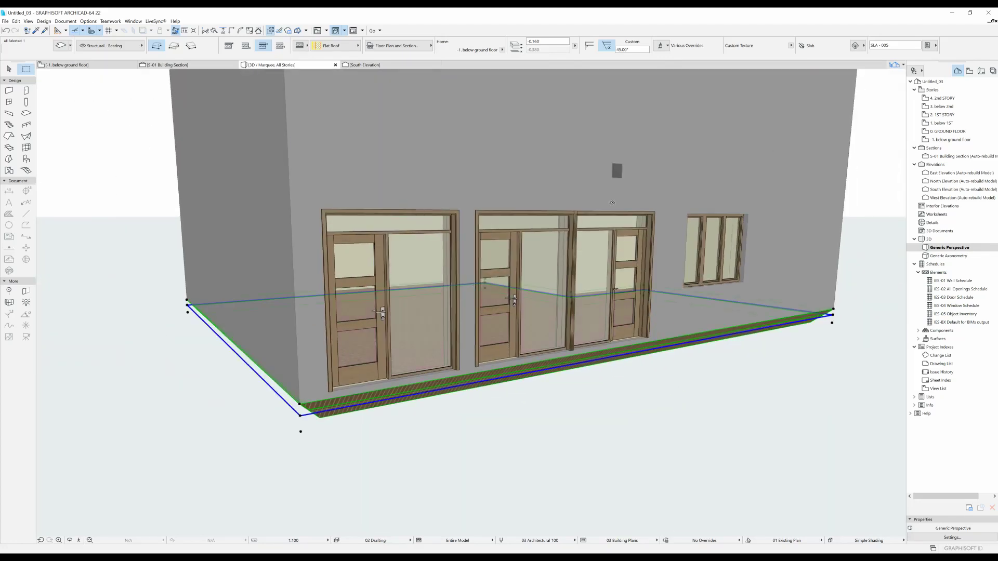
left_click(632, 49)
type("135")
key("Return")
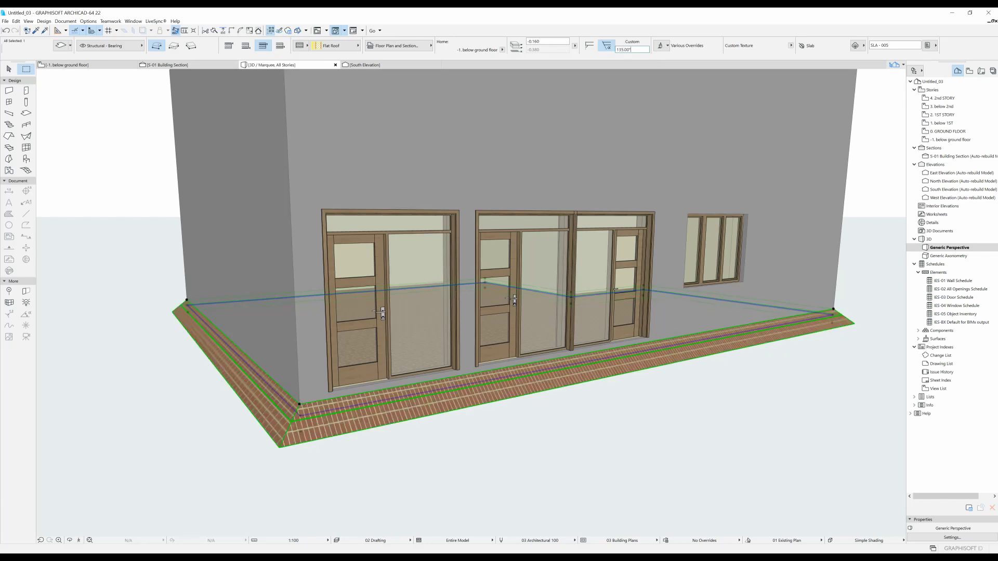
middle_click_drag(330, 439, 439, 401, "shift")
key("Escape")
middle_click_drag(506, 315, 516, 344, "shift")
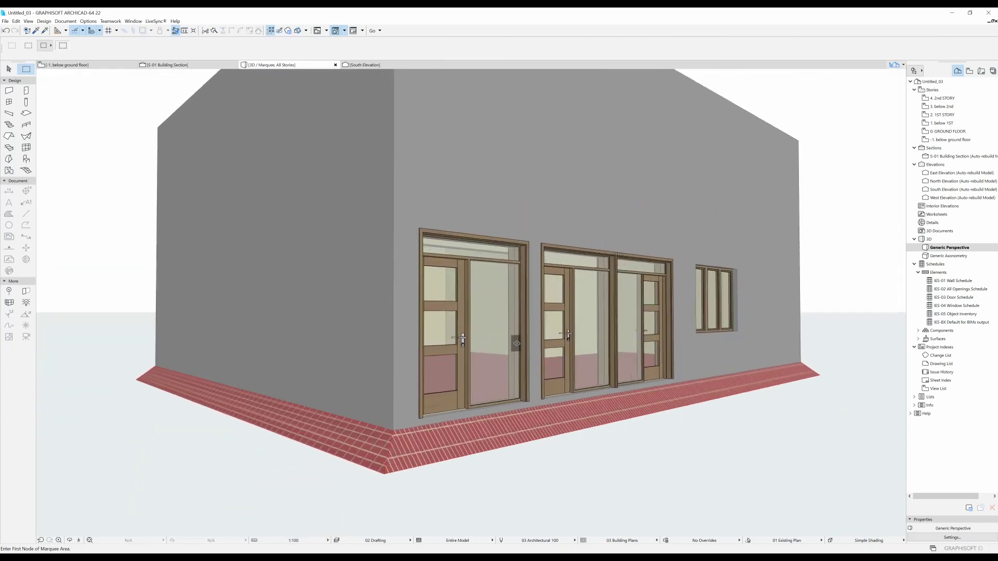